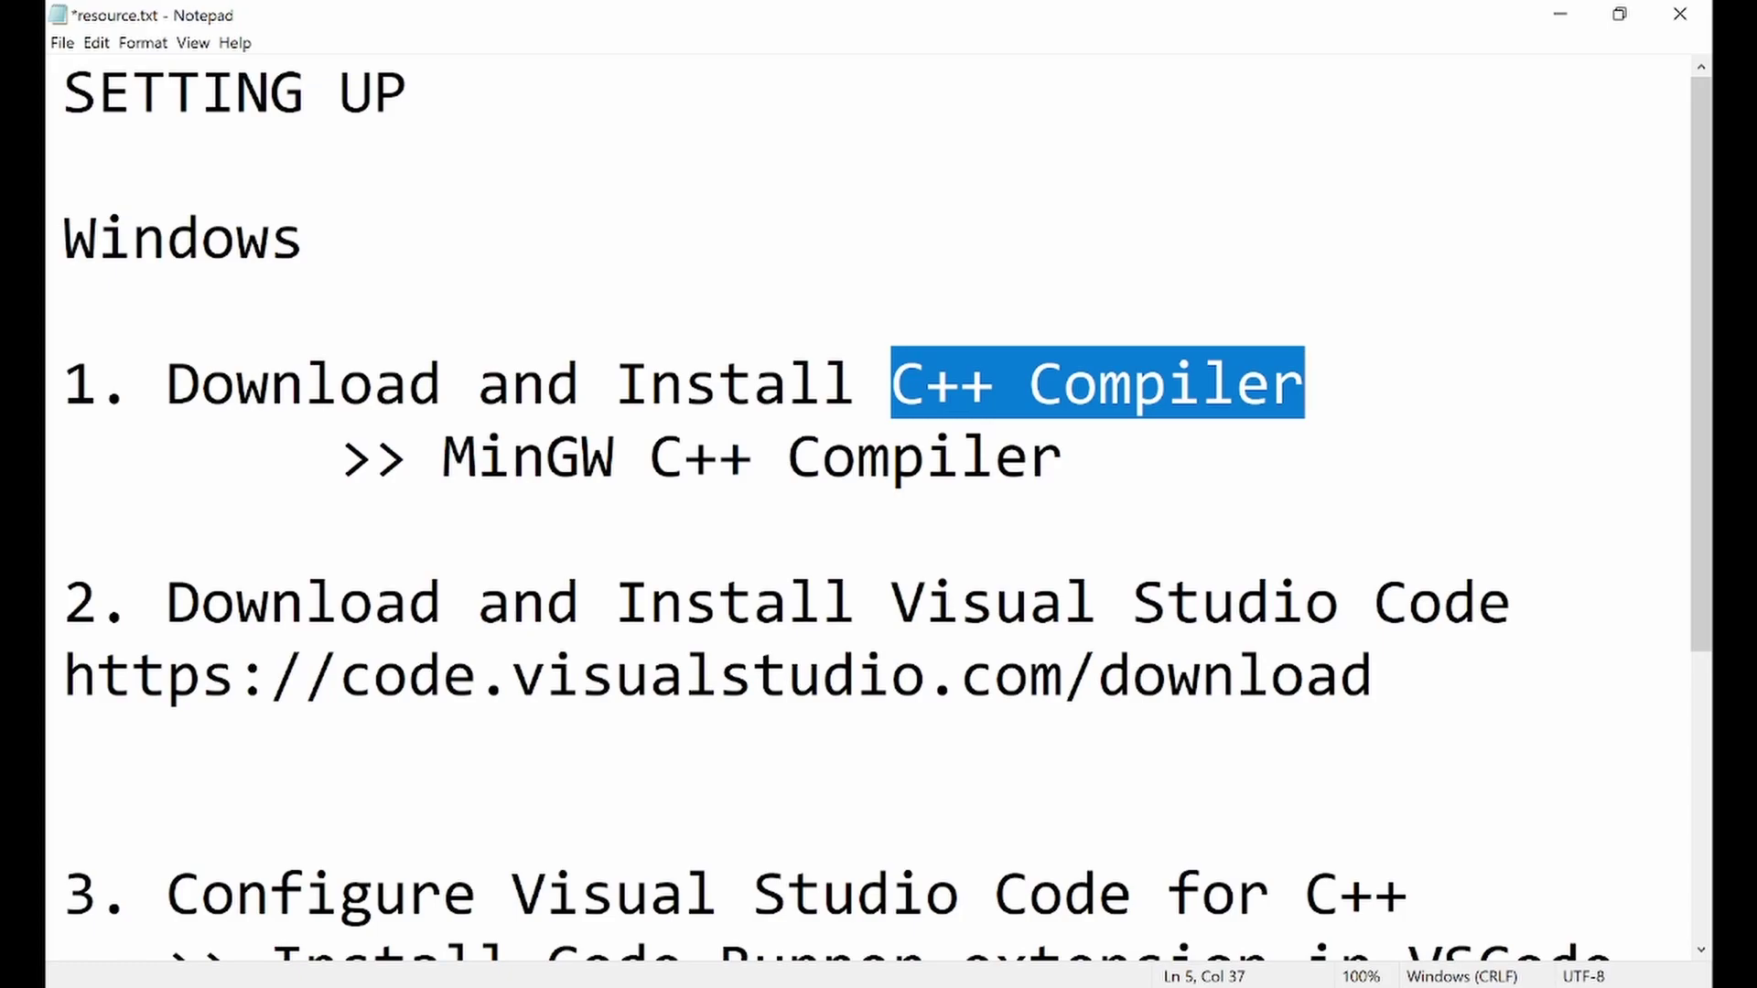
- Review the Windows setup outline covering the C++ compiler, the Visual Studio Code download and its configuration for C++
drag(442, 455, 614, 454)
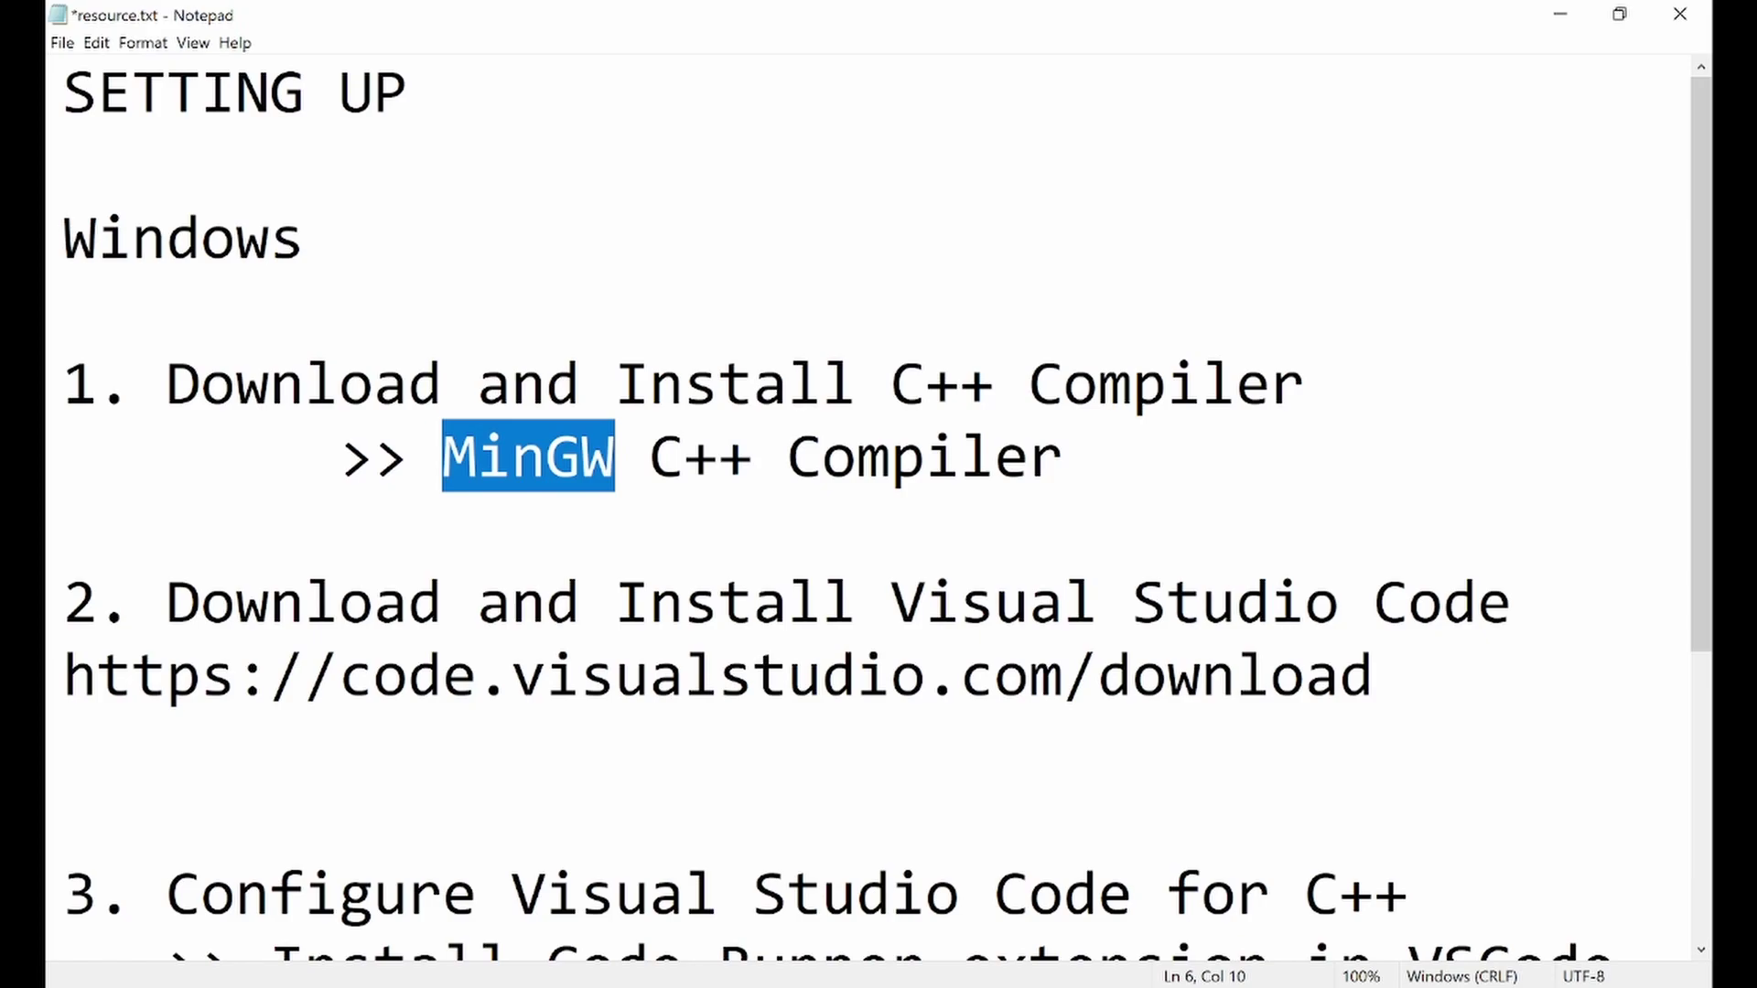
drag(892, 601, 1512, 601)
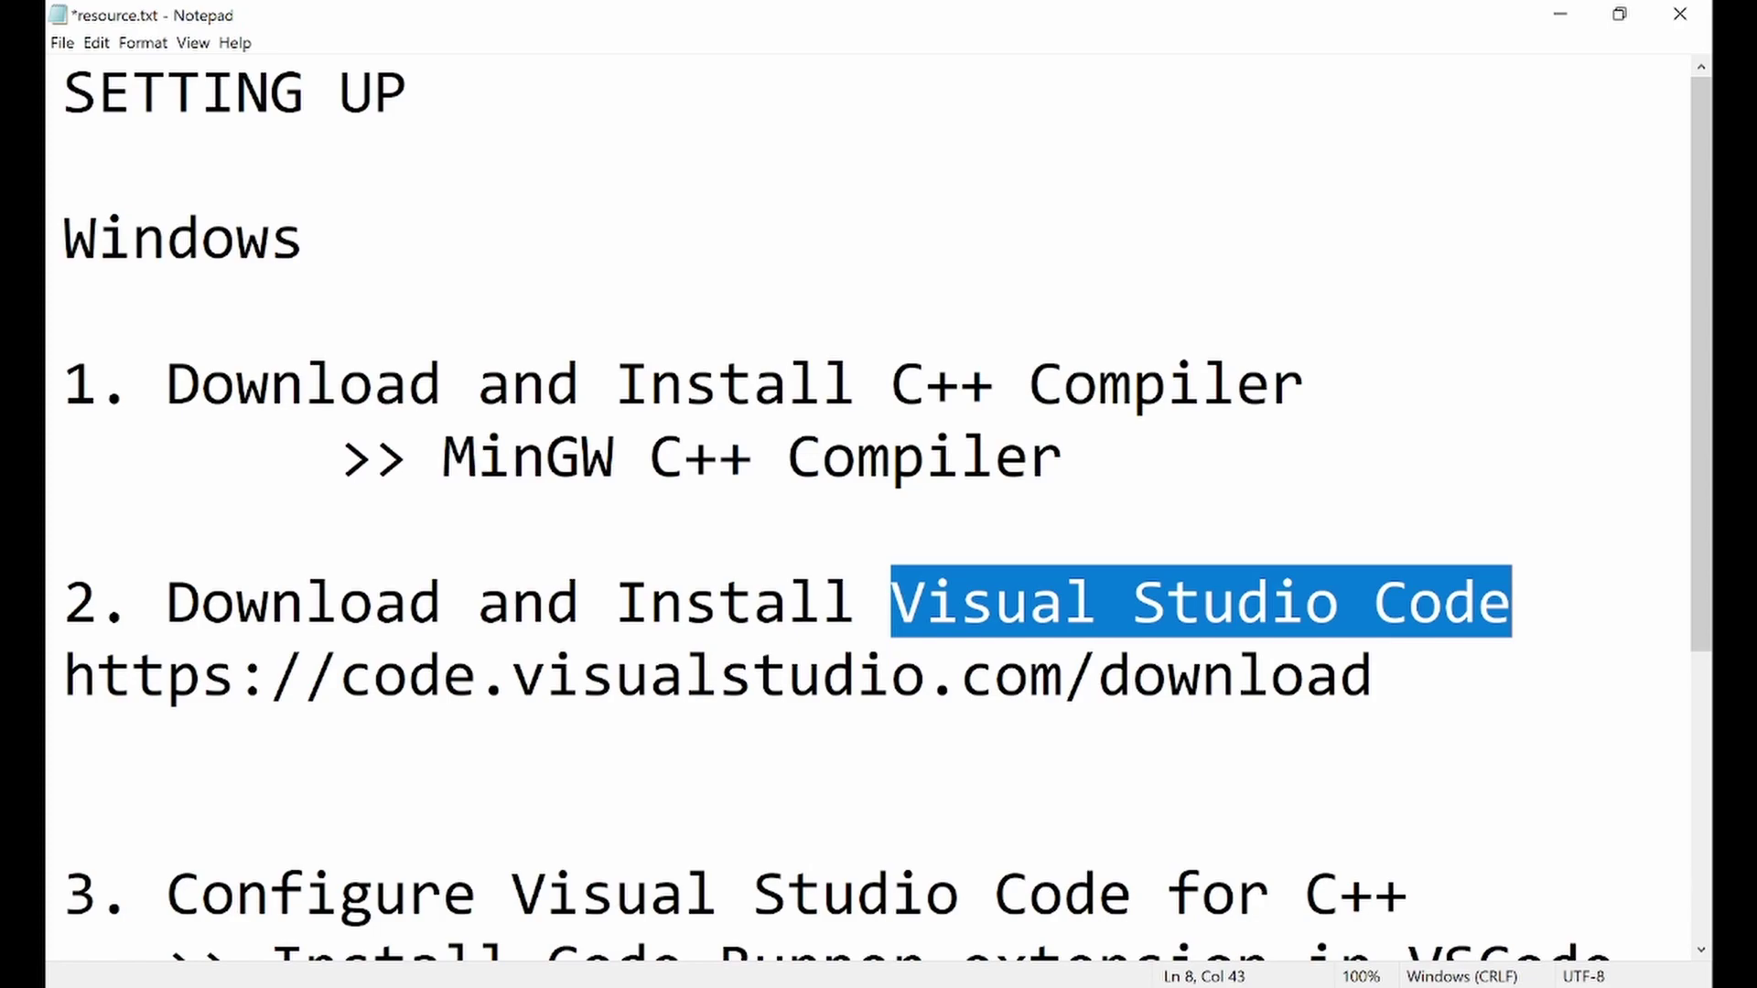
key(super+d)
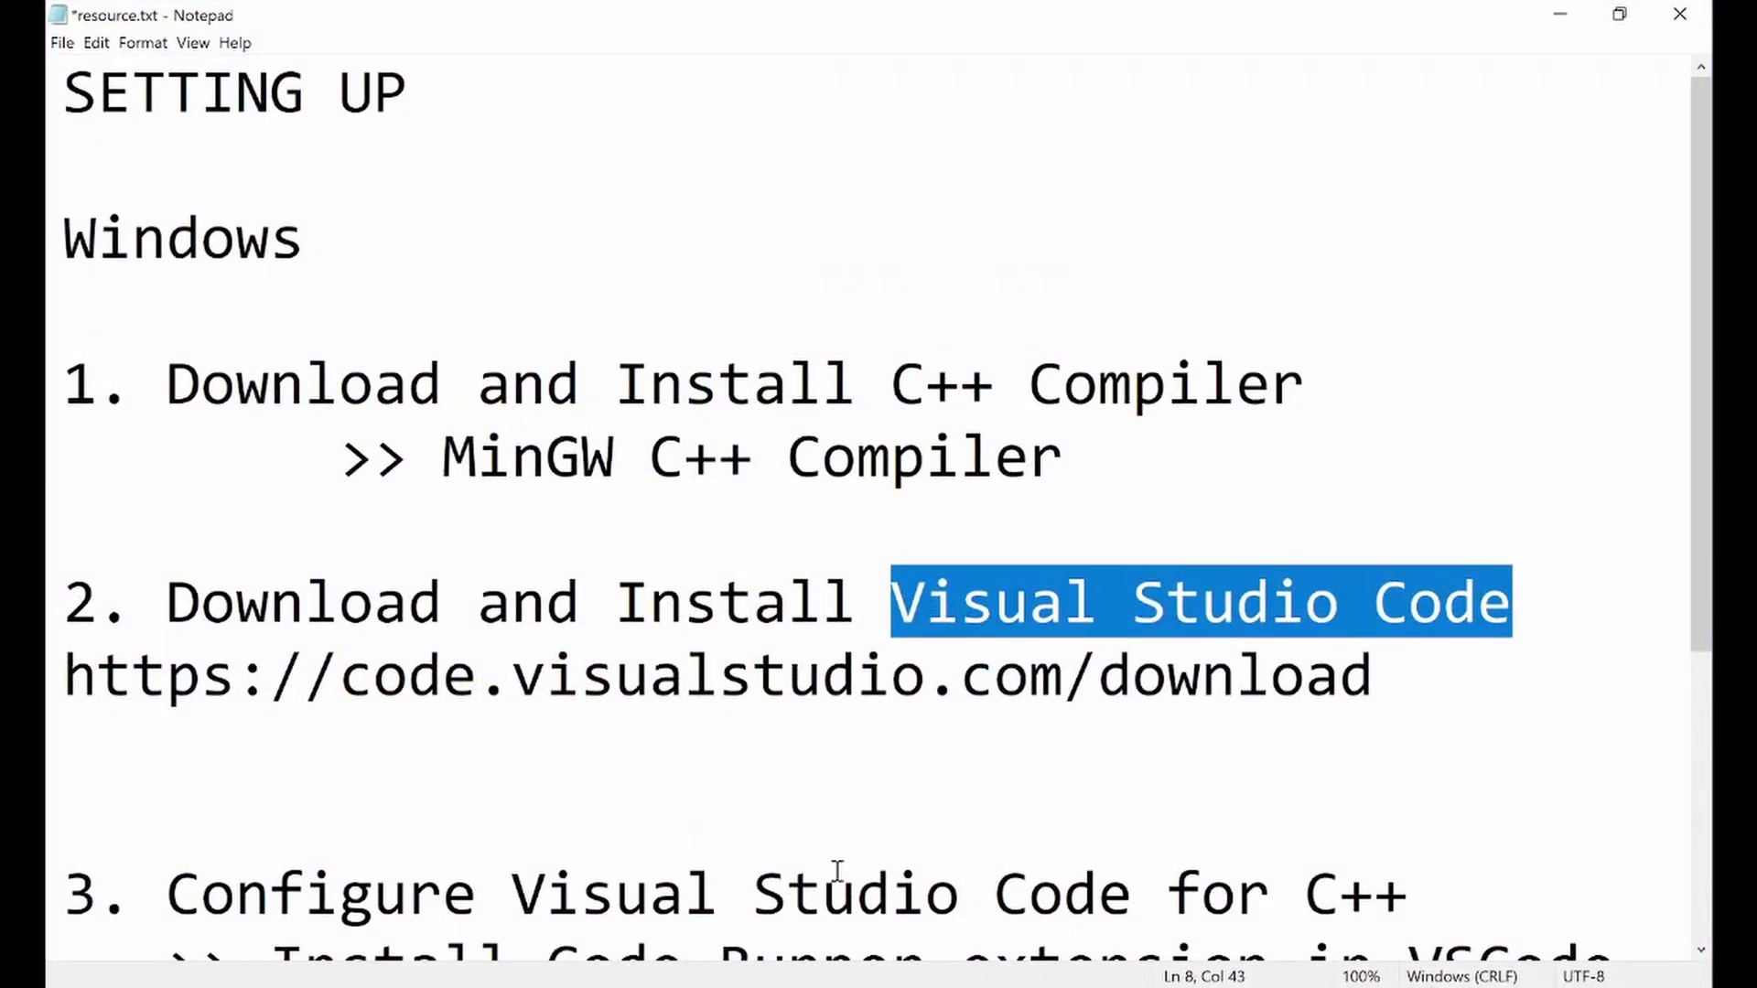
click(685, 686)
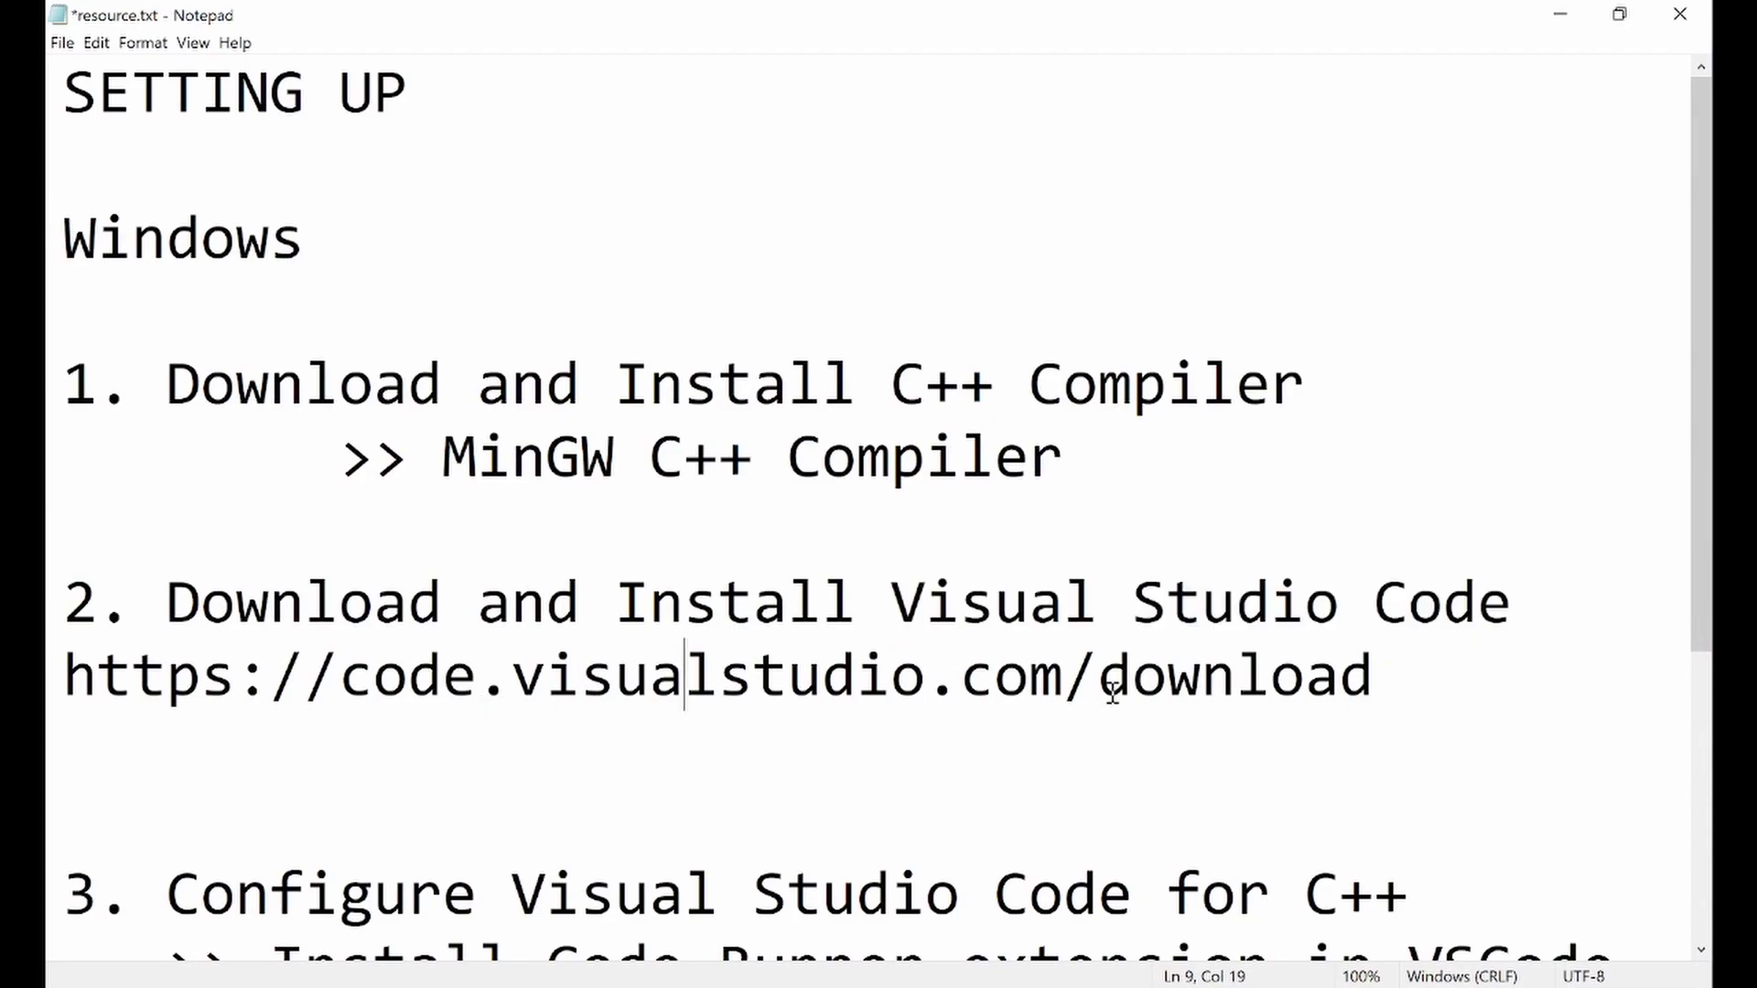
scroll(1111, 691, down, 2)
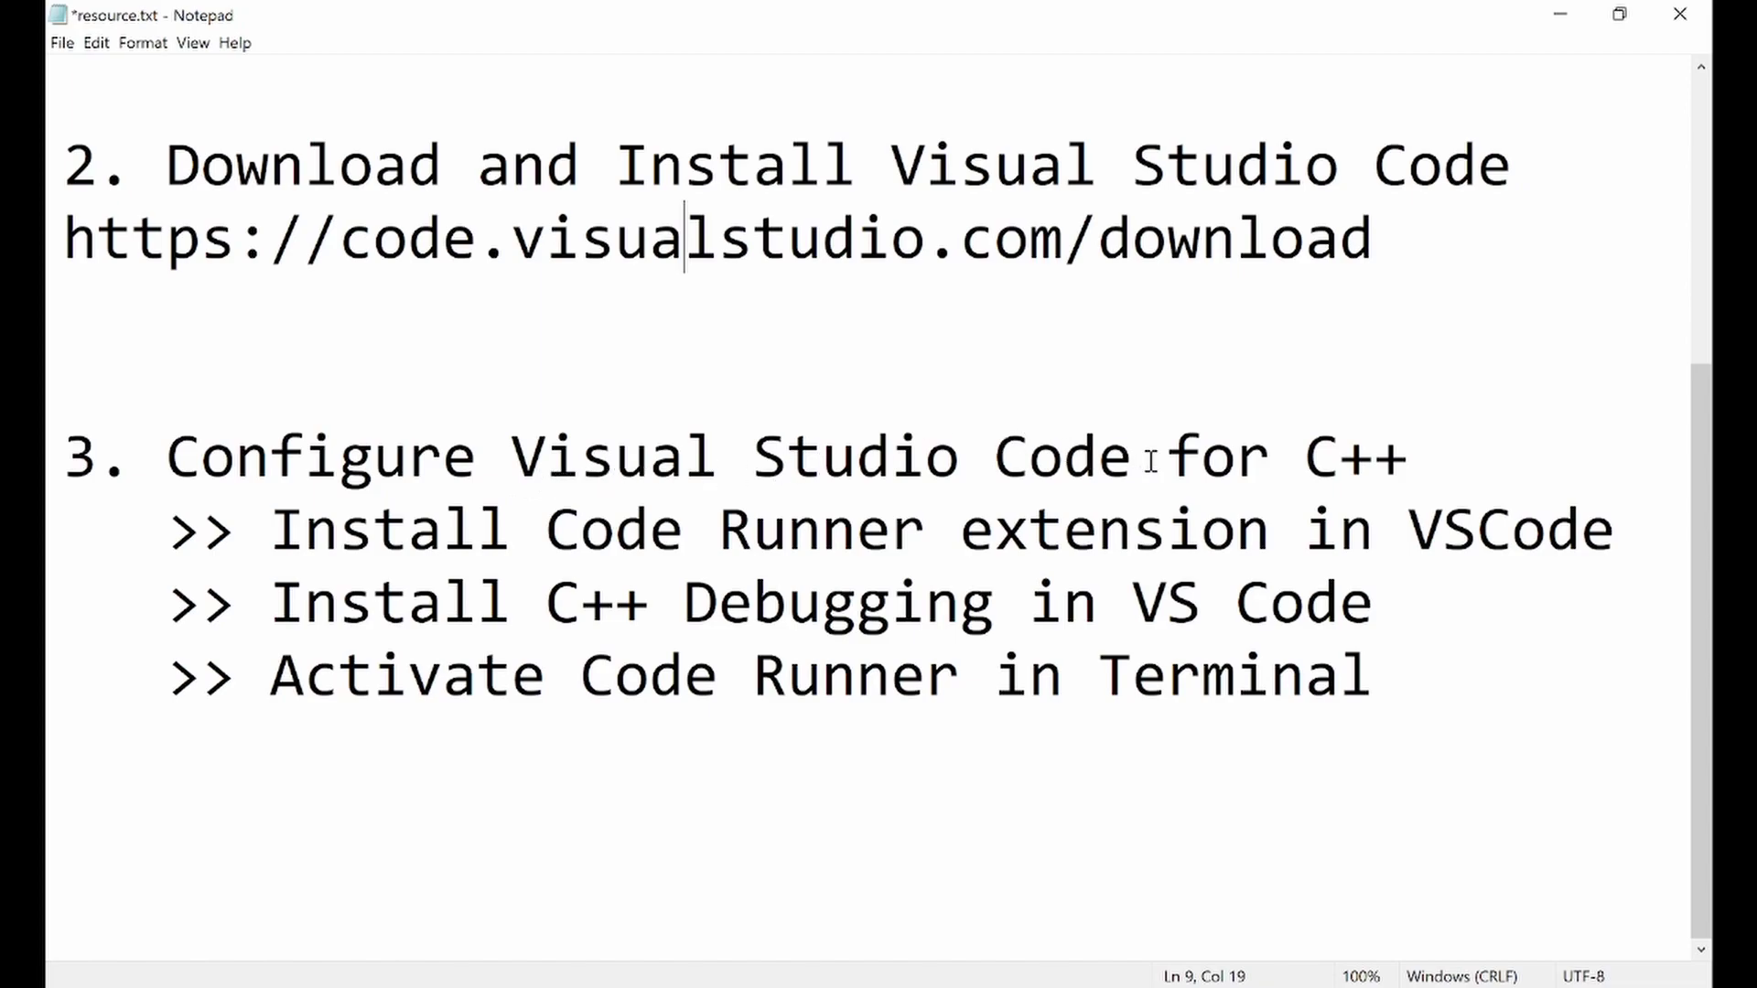
drag(1412, 457, 1306, 457)
key(Right)
scroll(1247, 701, up, 2)
scroll(1247, 701, up, 1)
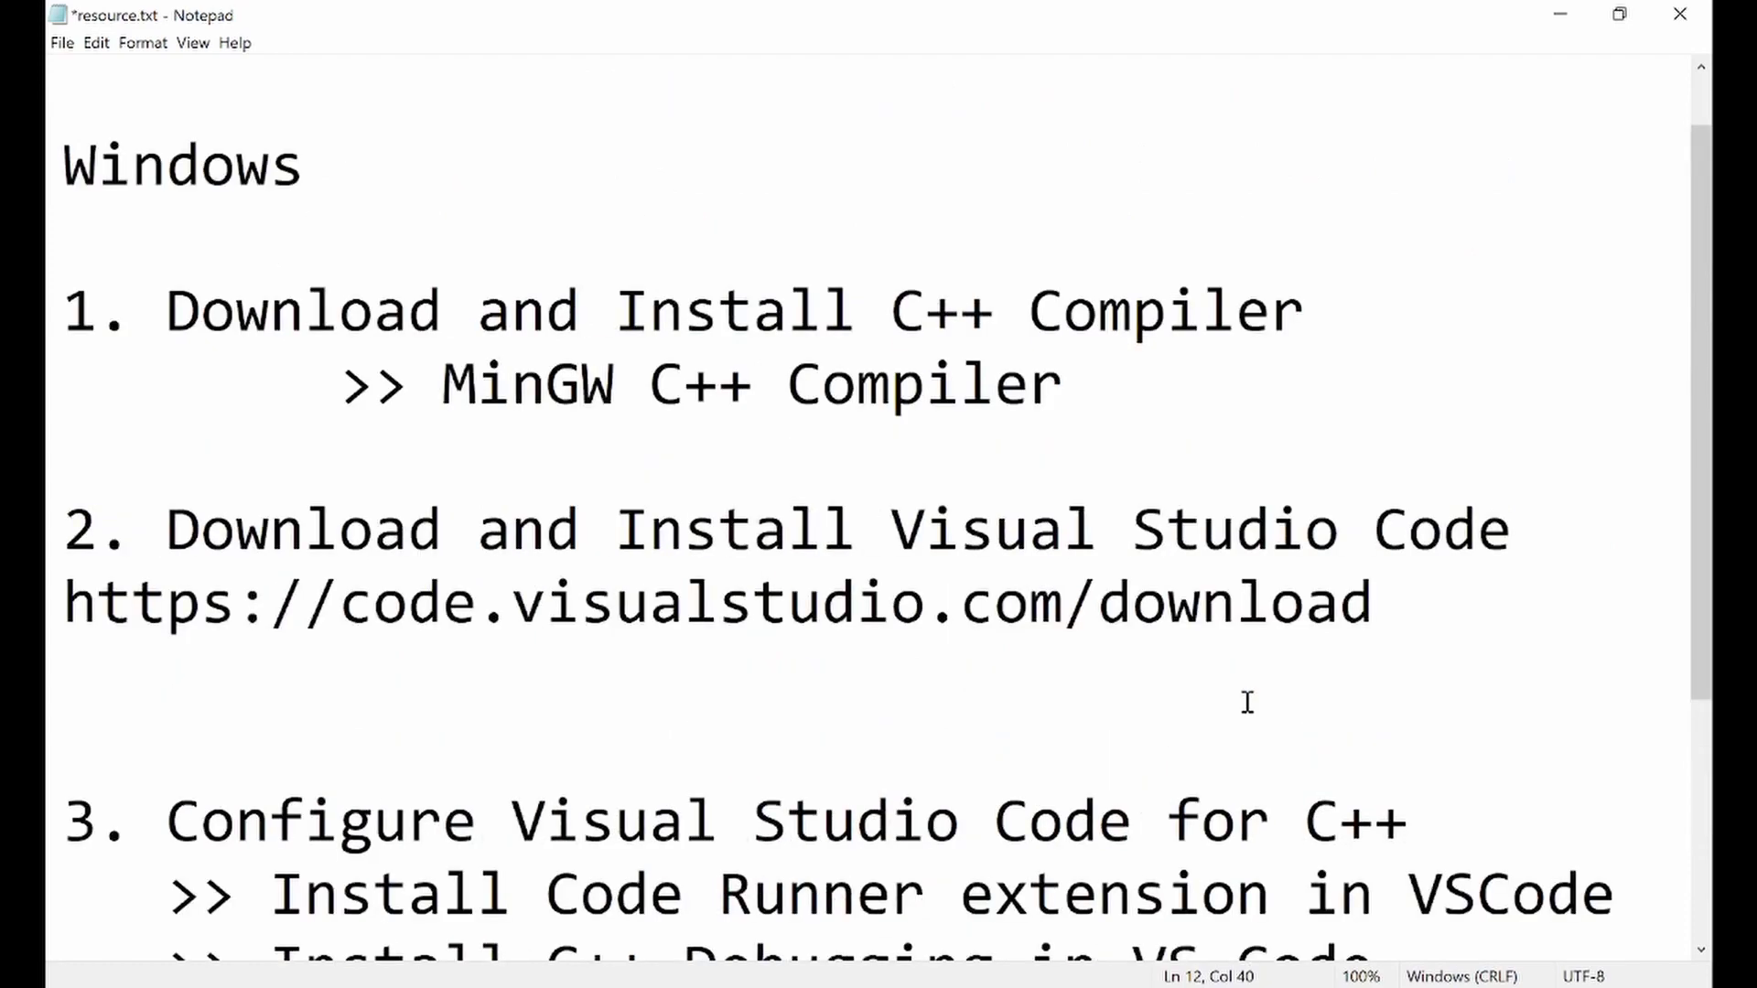
- Minimize the notes and search Google in Chrome for "MinGW C++ Compiler Sourceforge"
click(1560, 14)
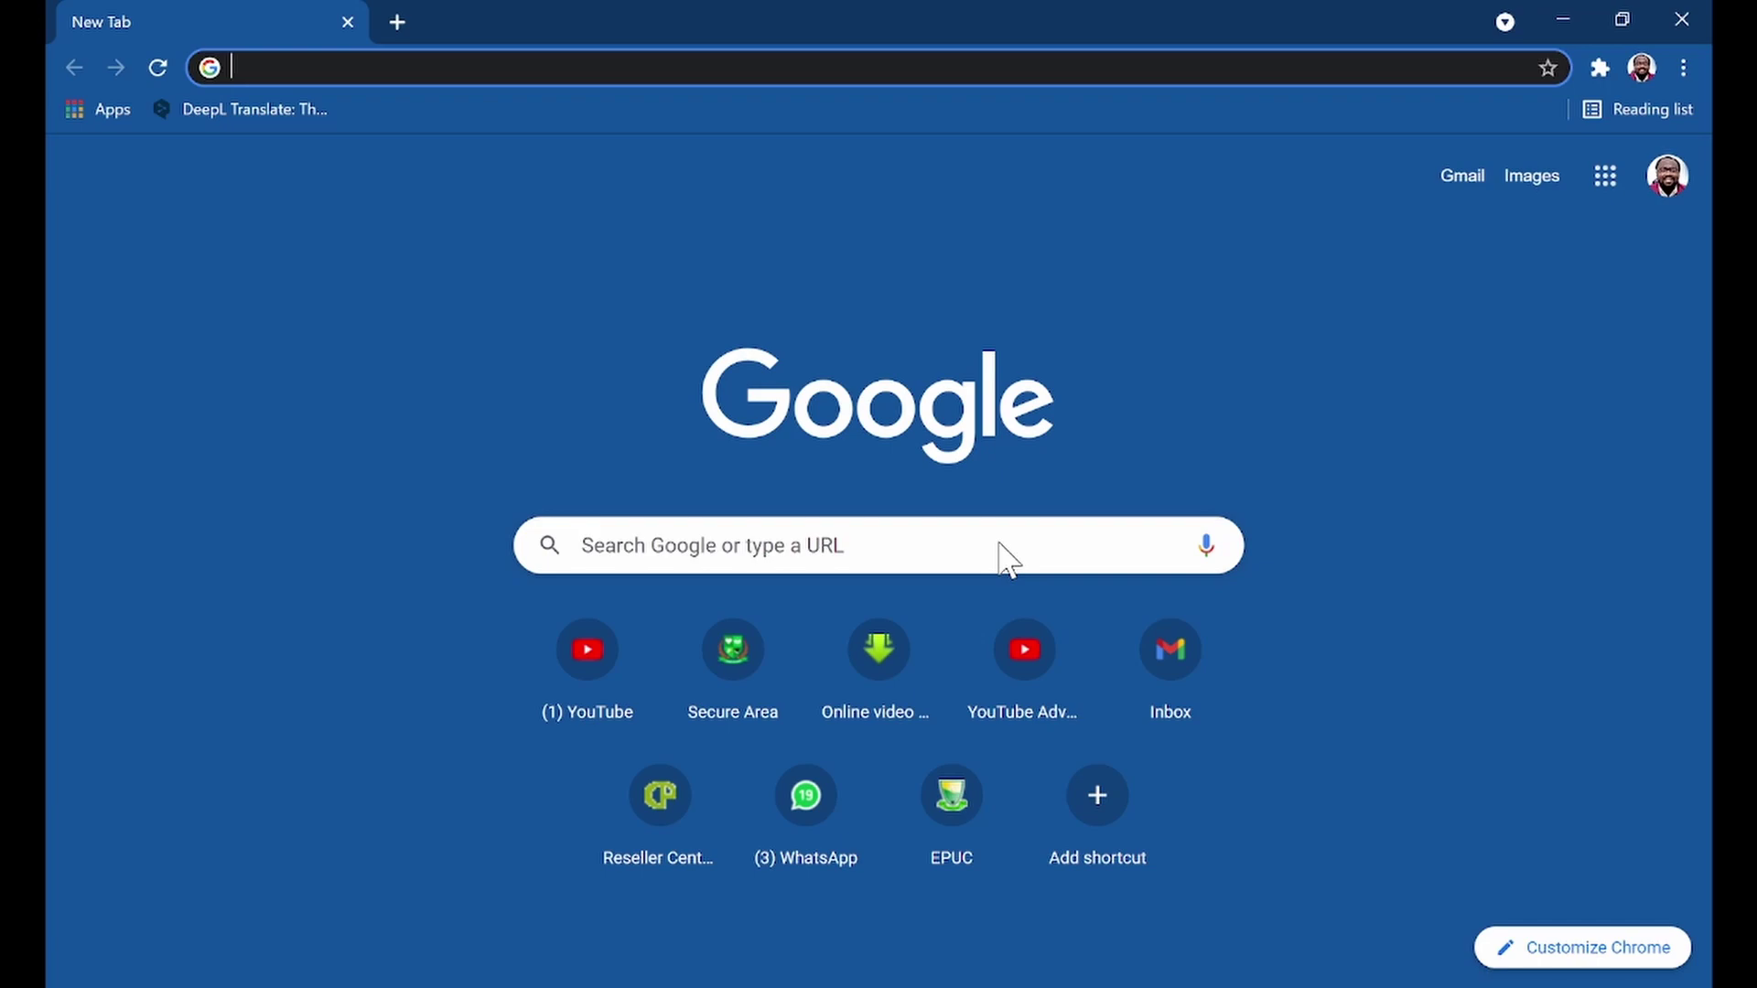
click(373, 703)
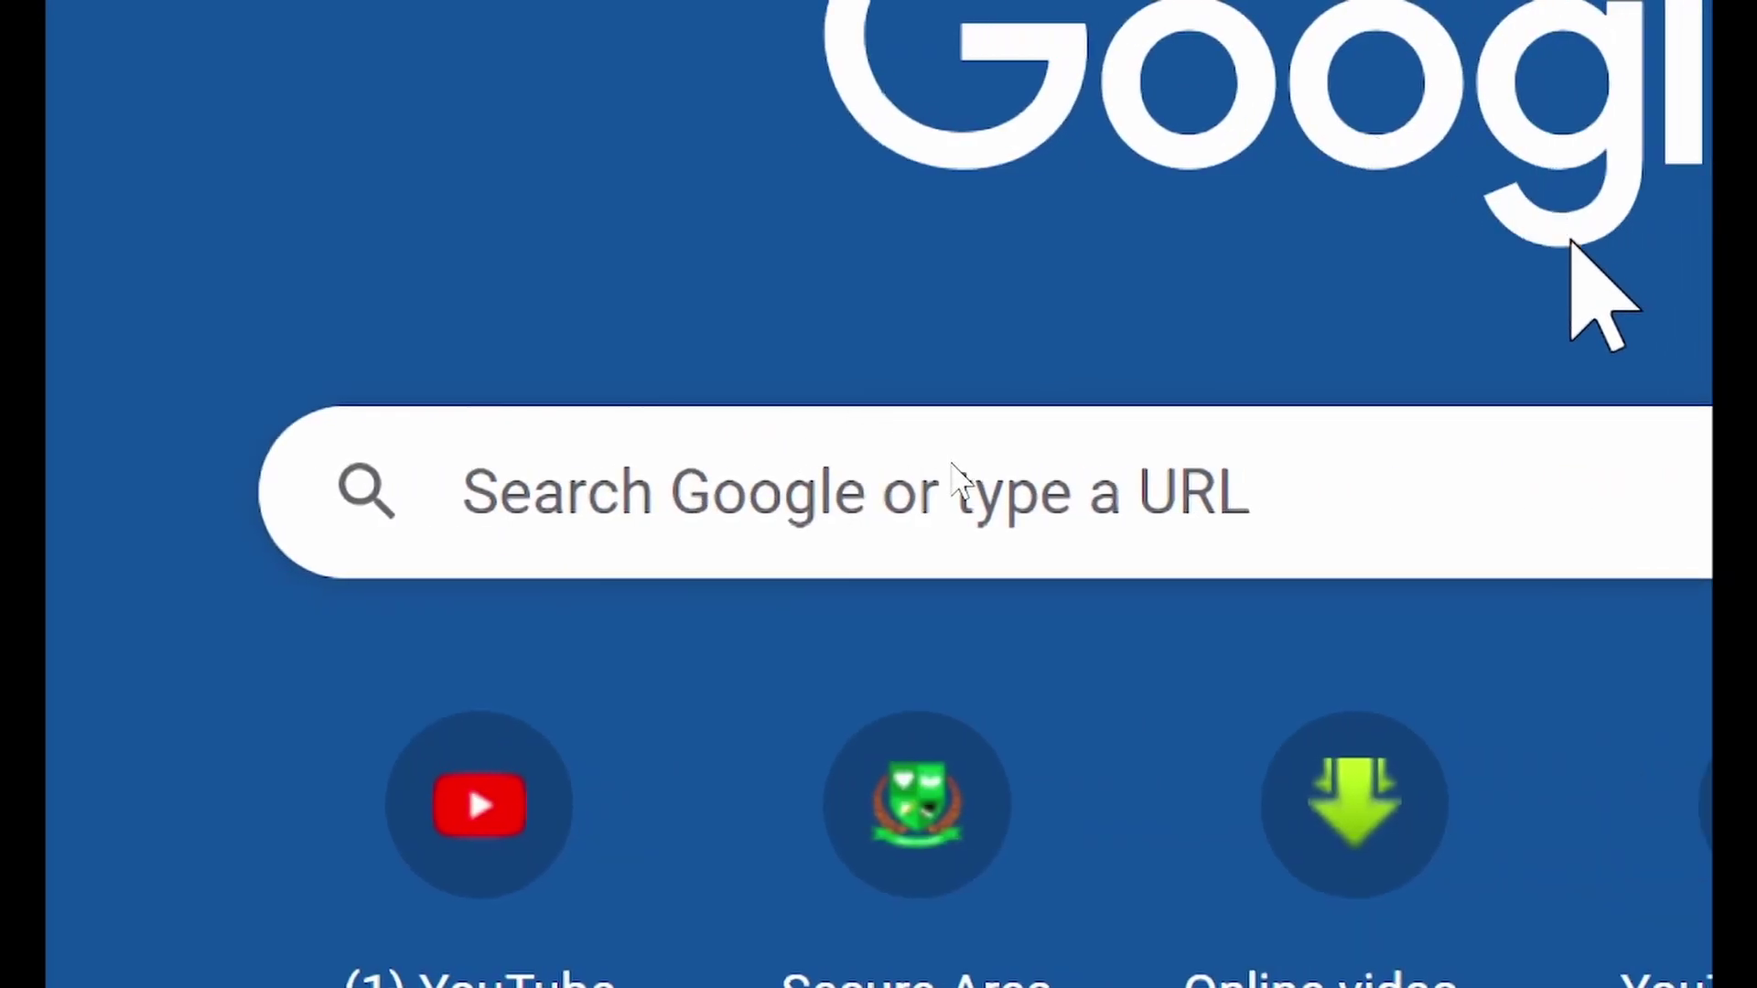
click(1286, 249)
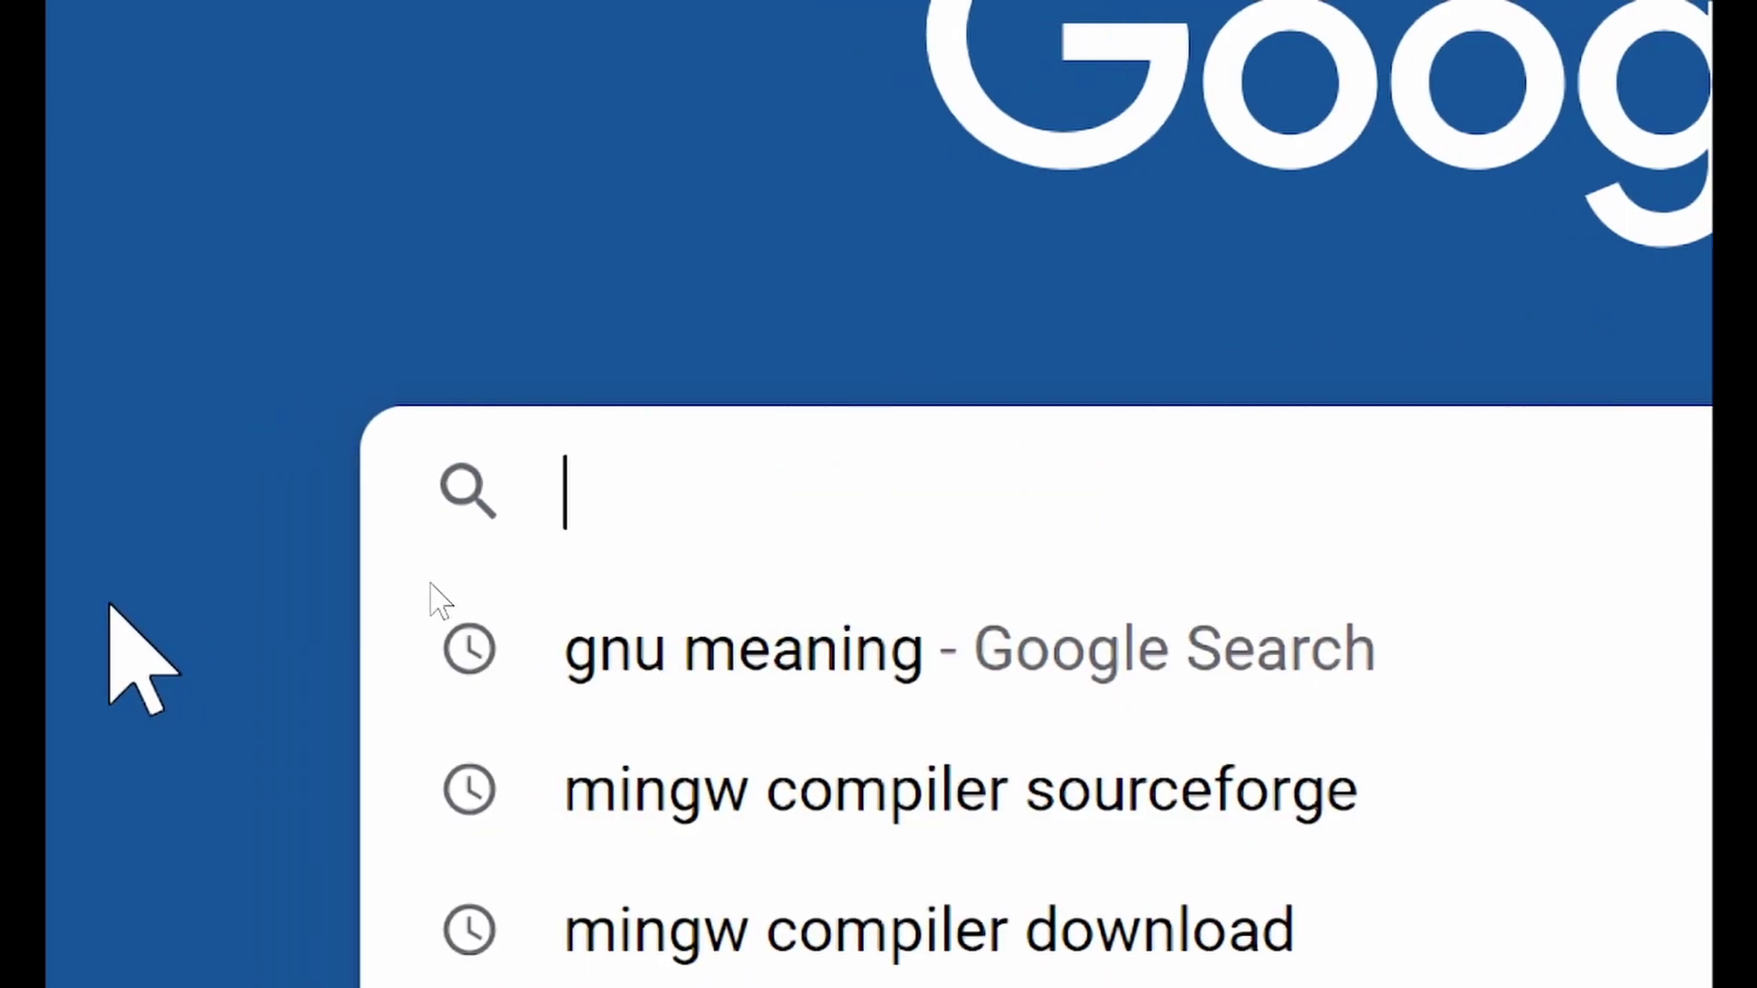
text(Min)
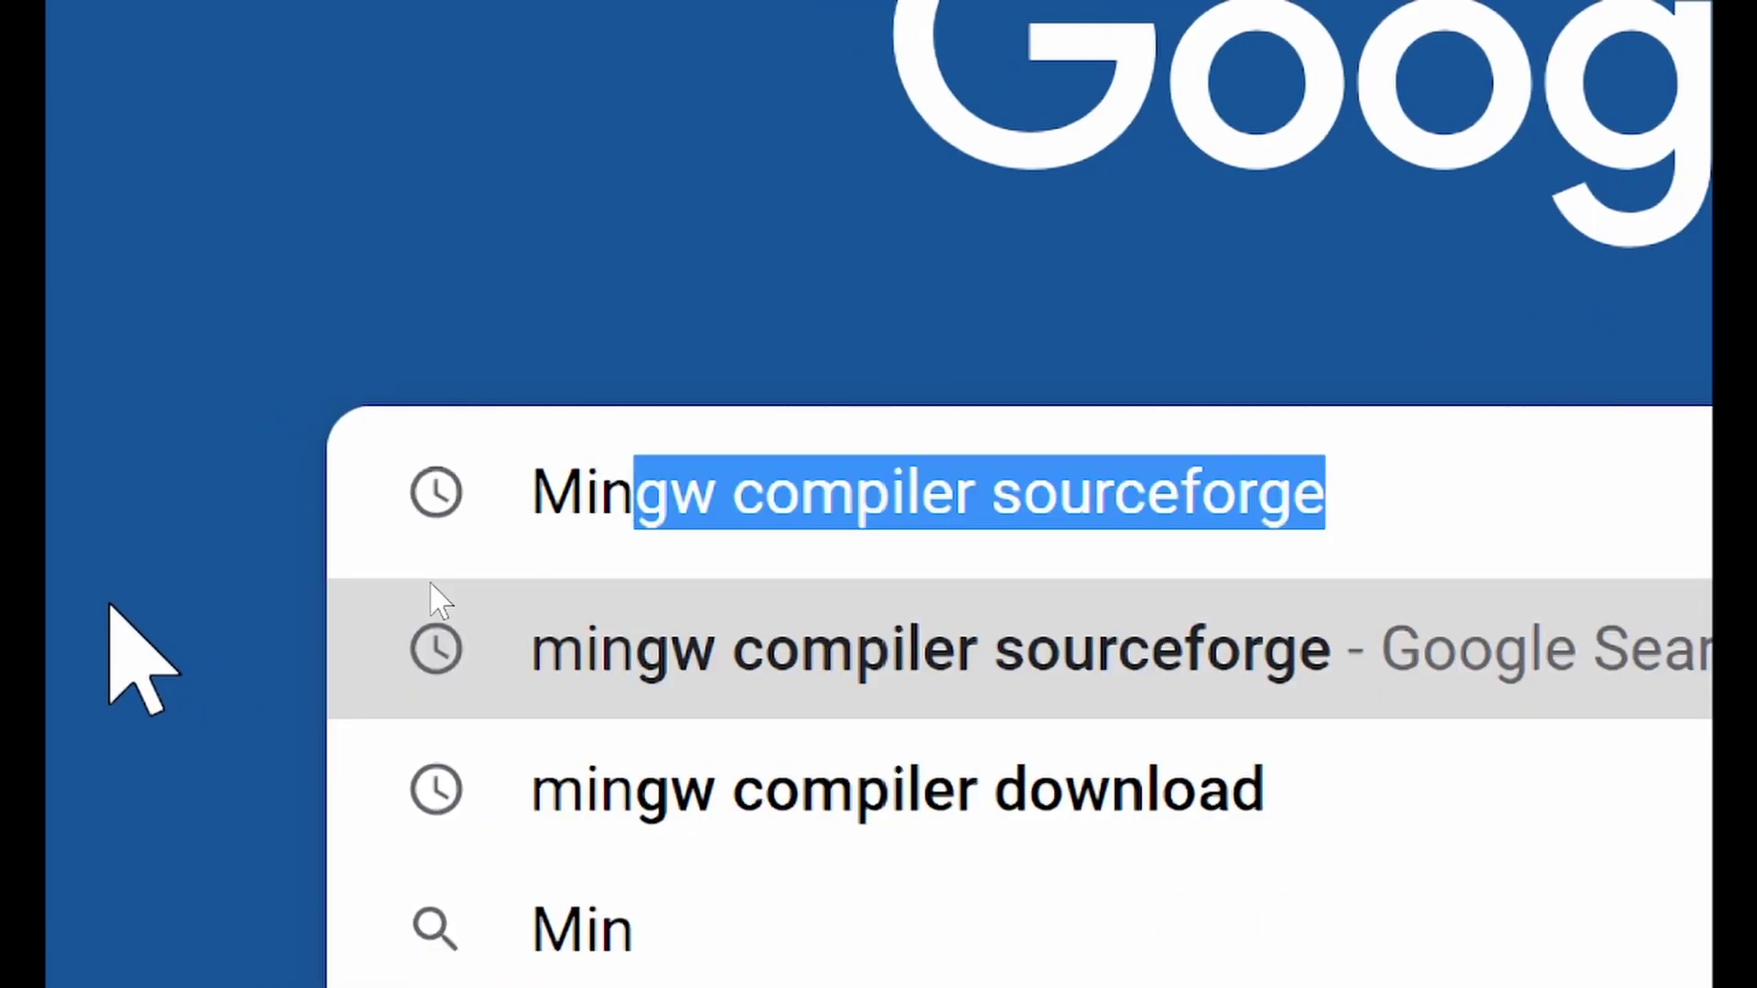
text(GW)
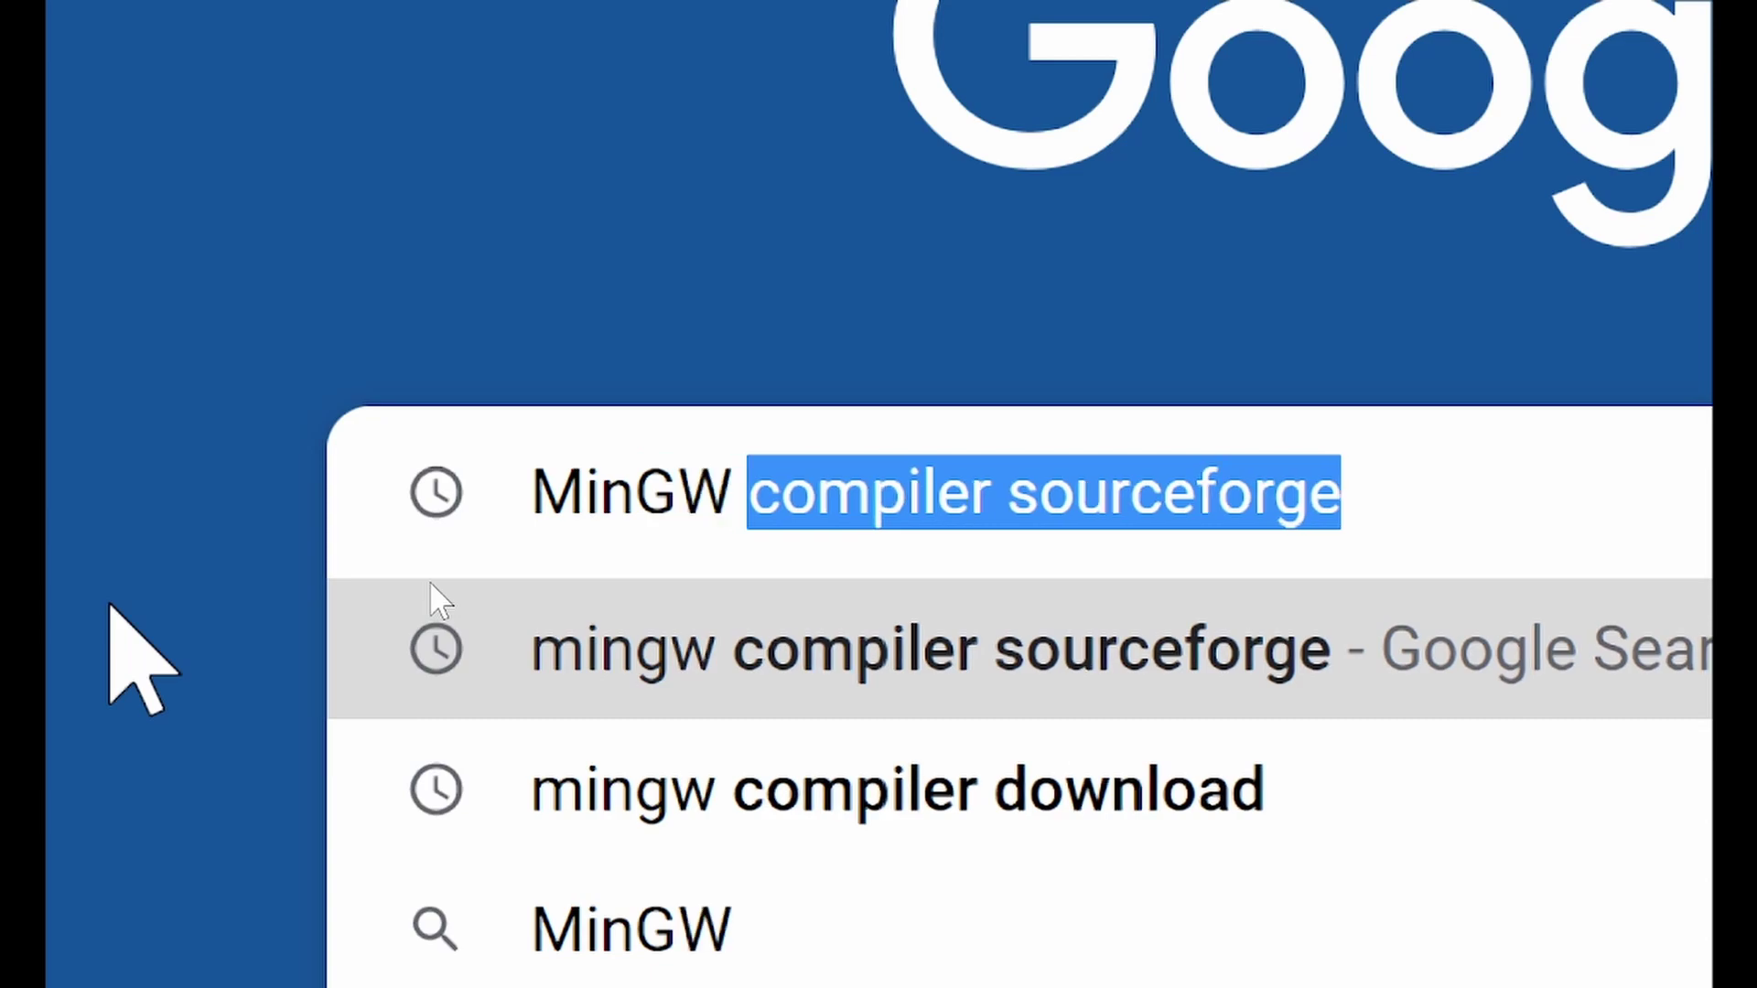
text( C++)
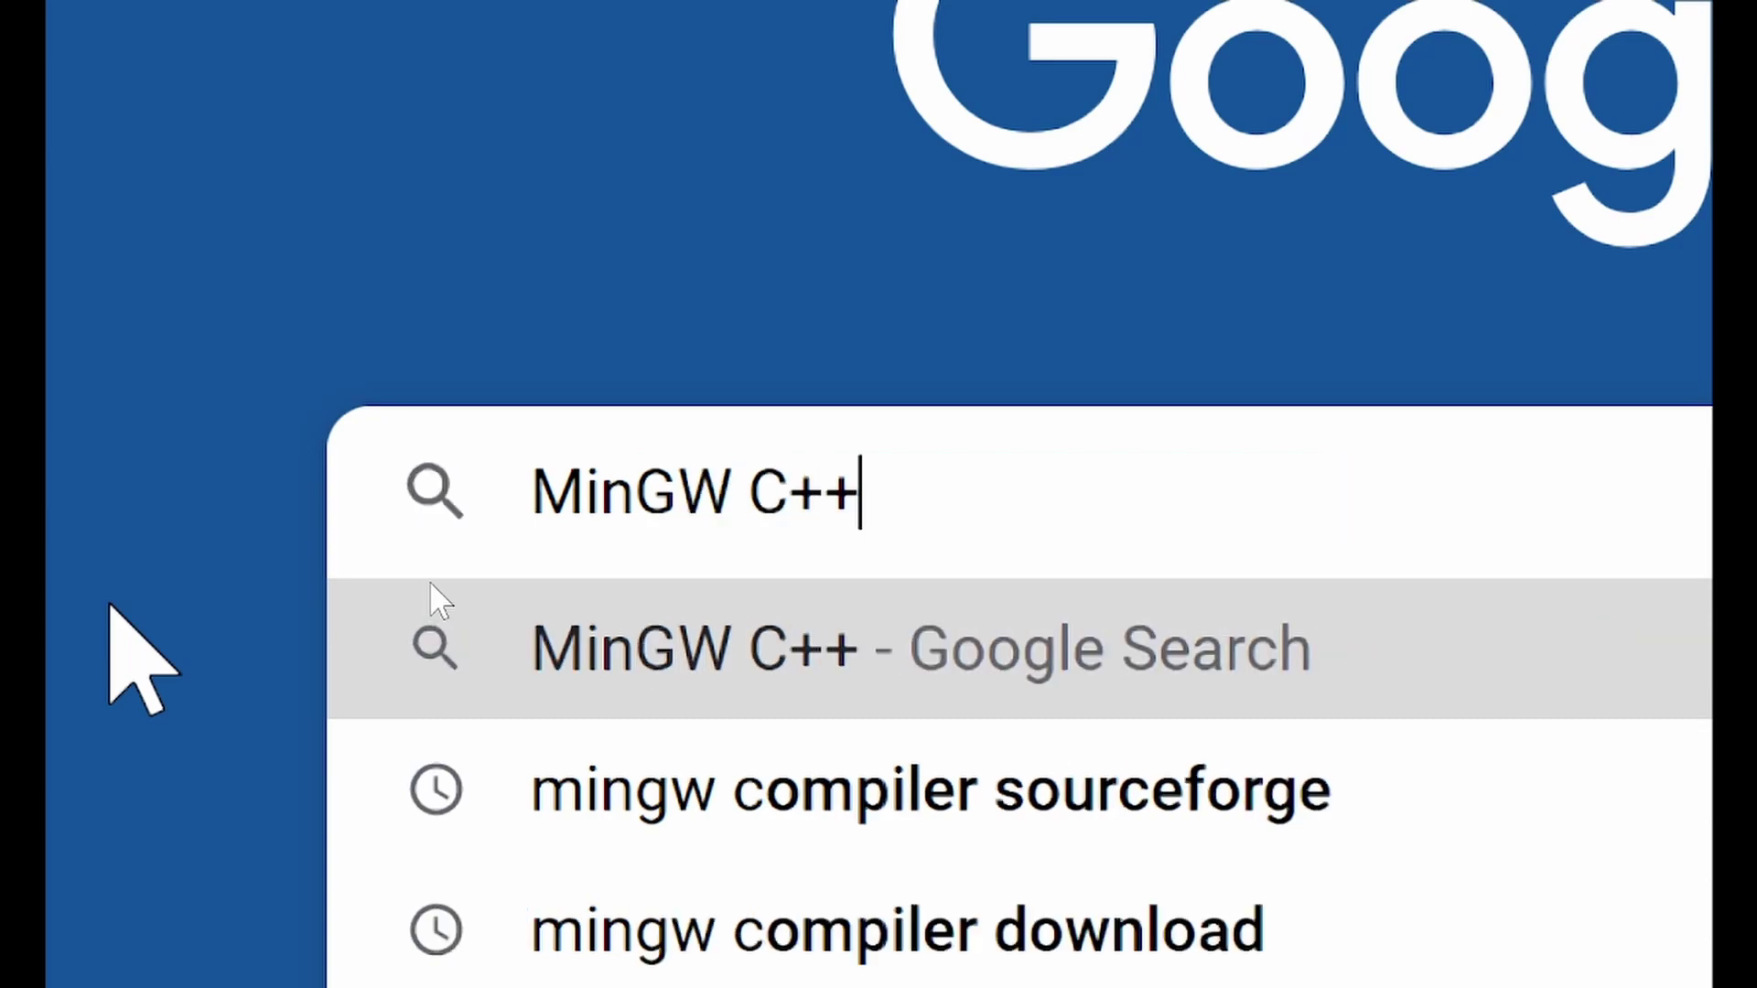
text( Compiler)
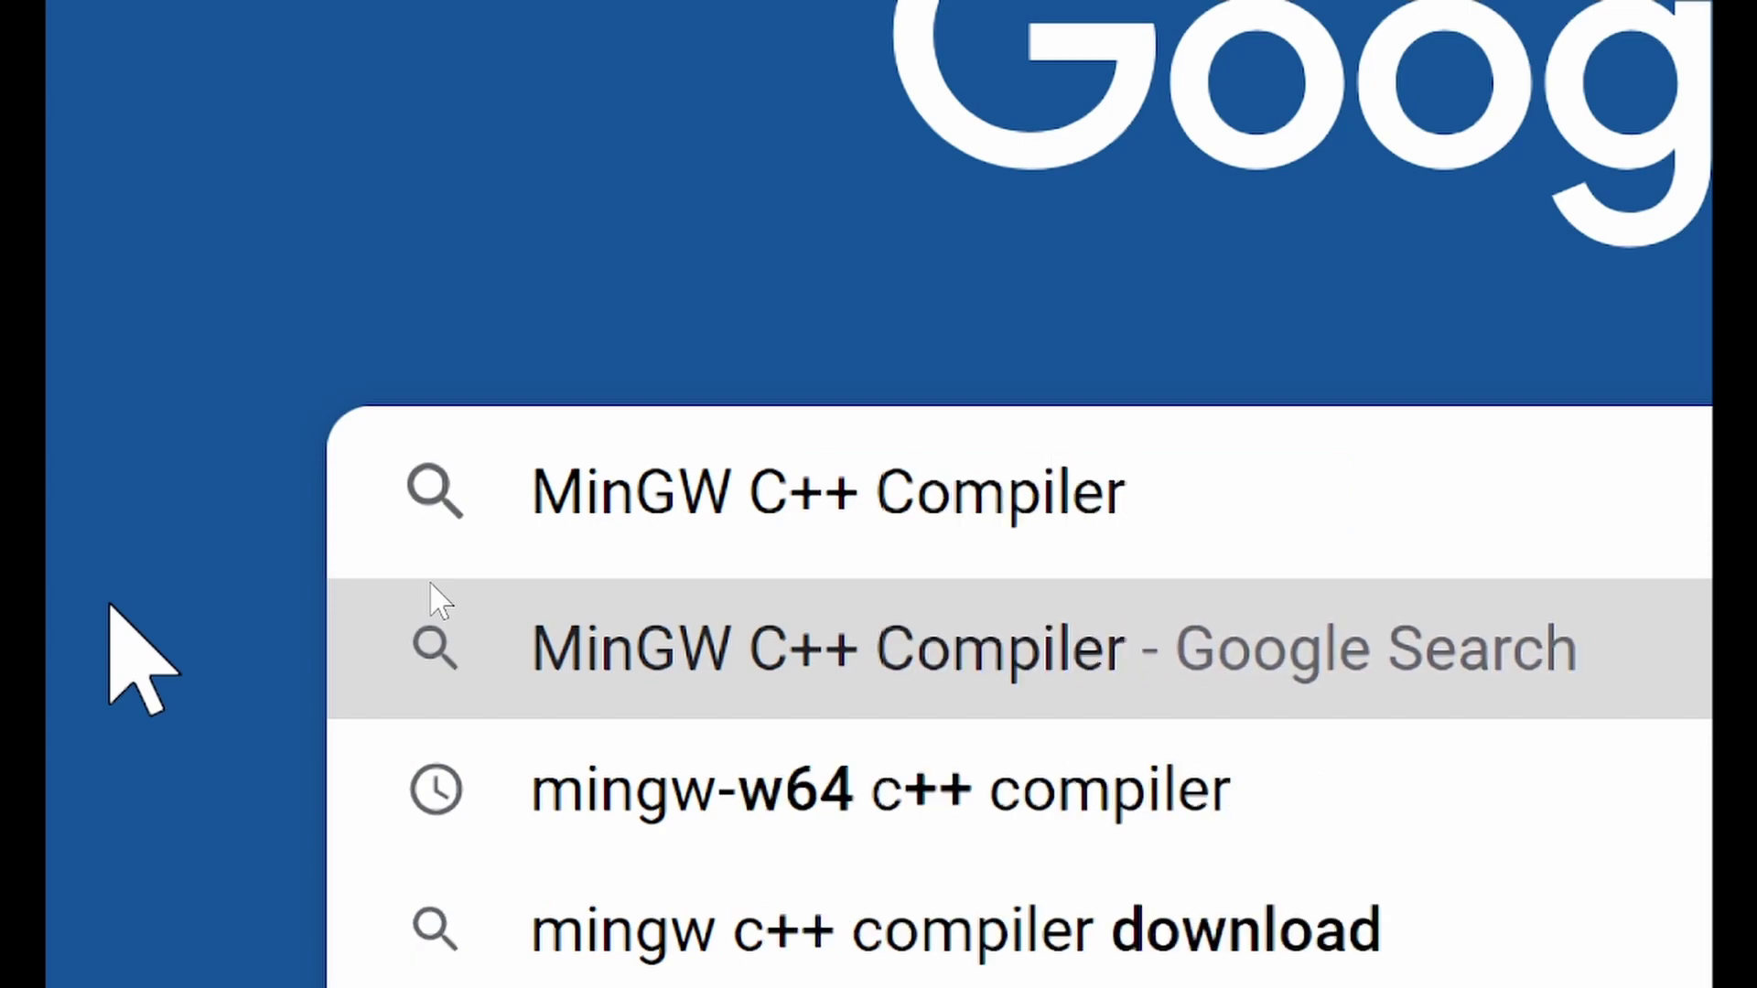
text( Sourcef)
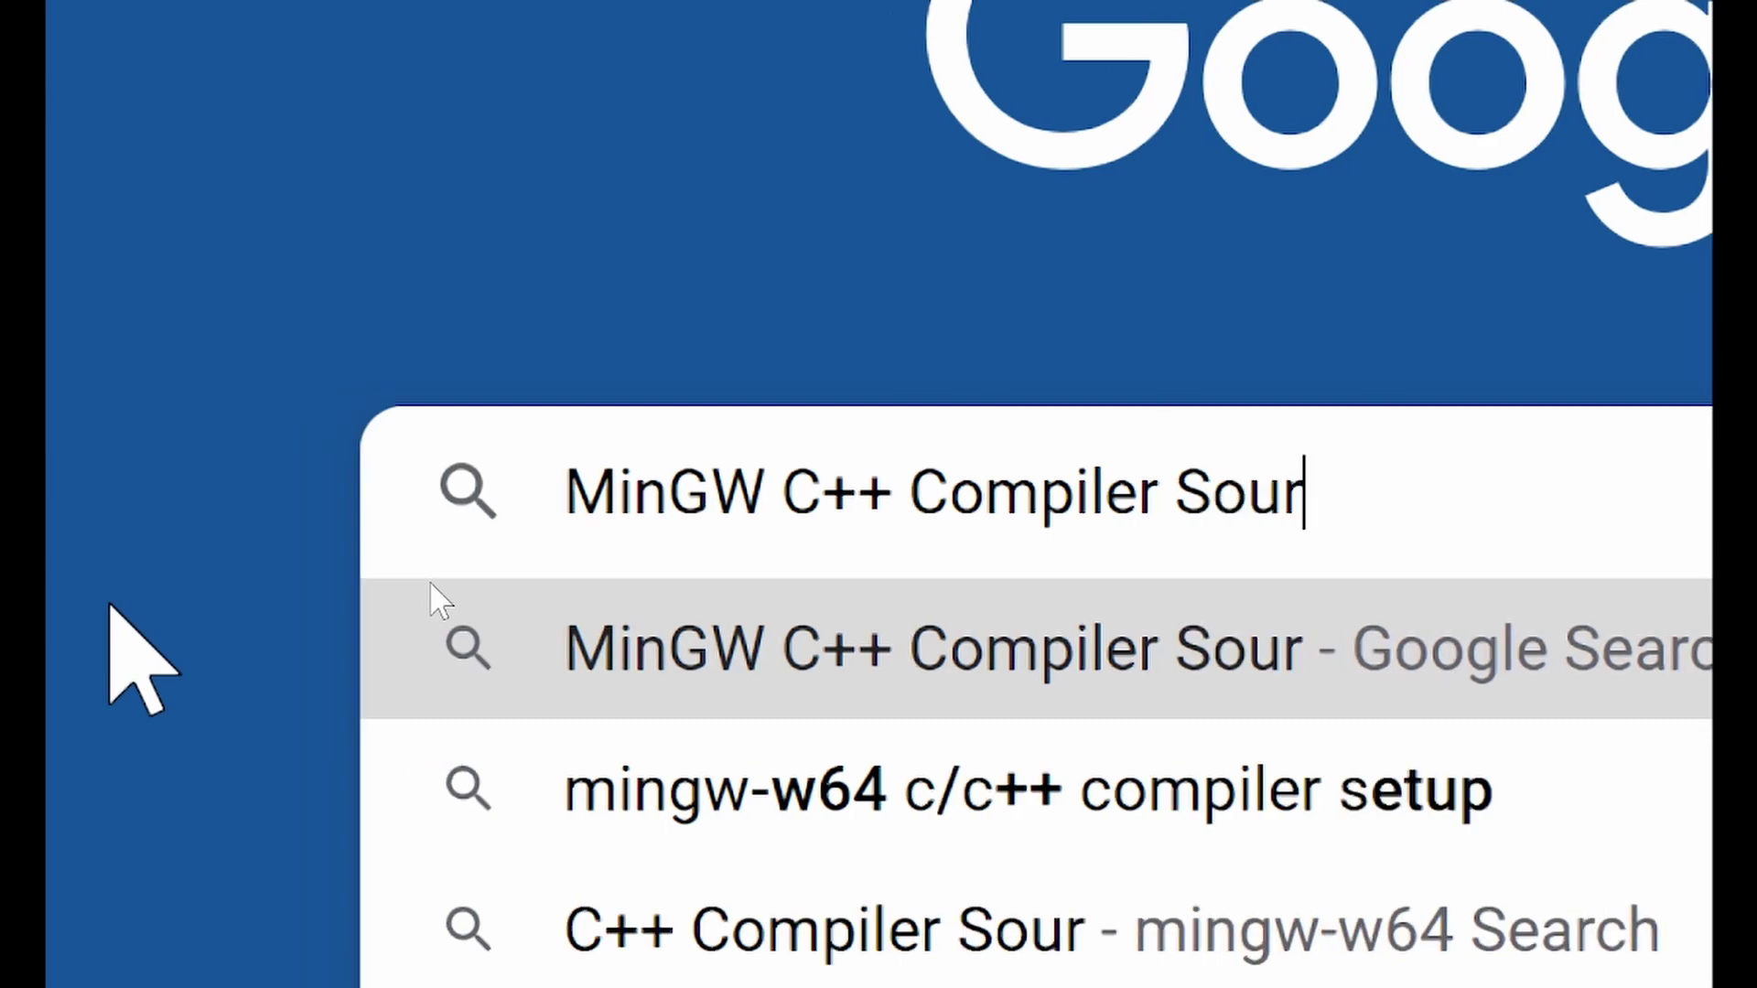
text(orge)
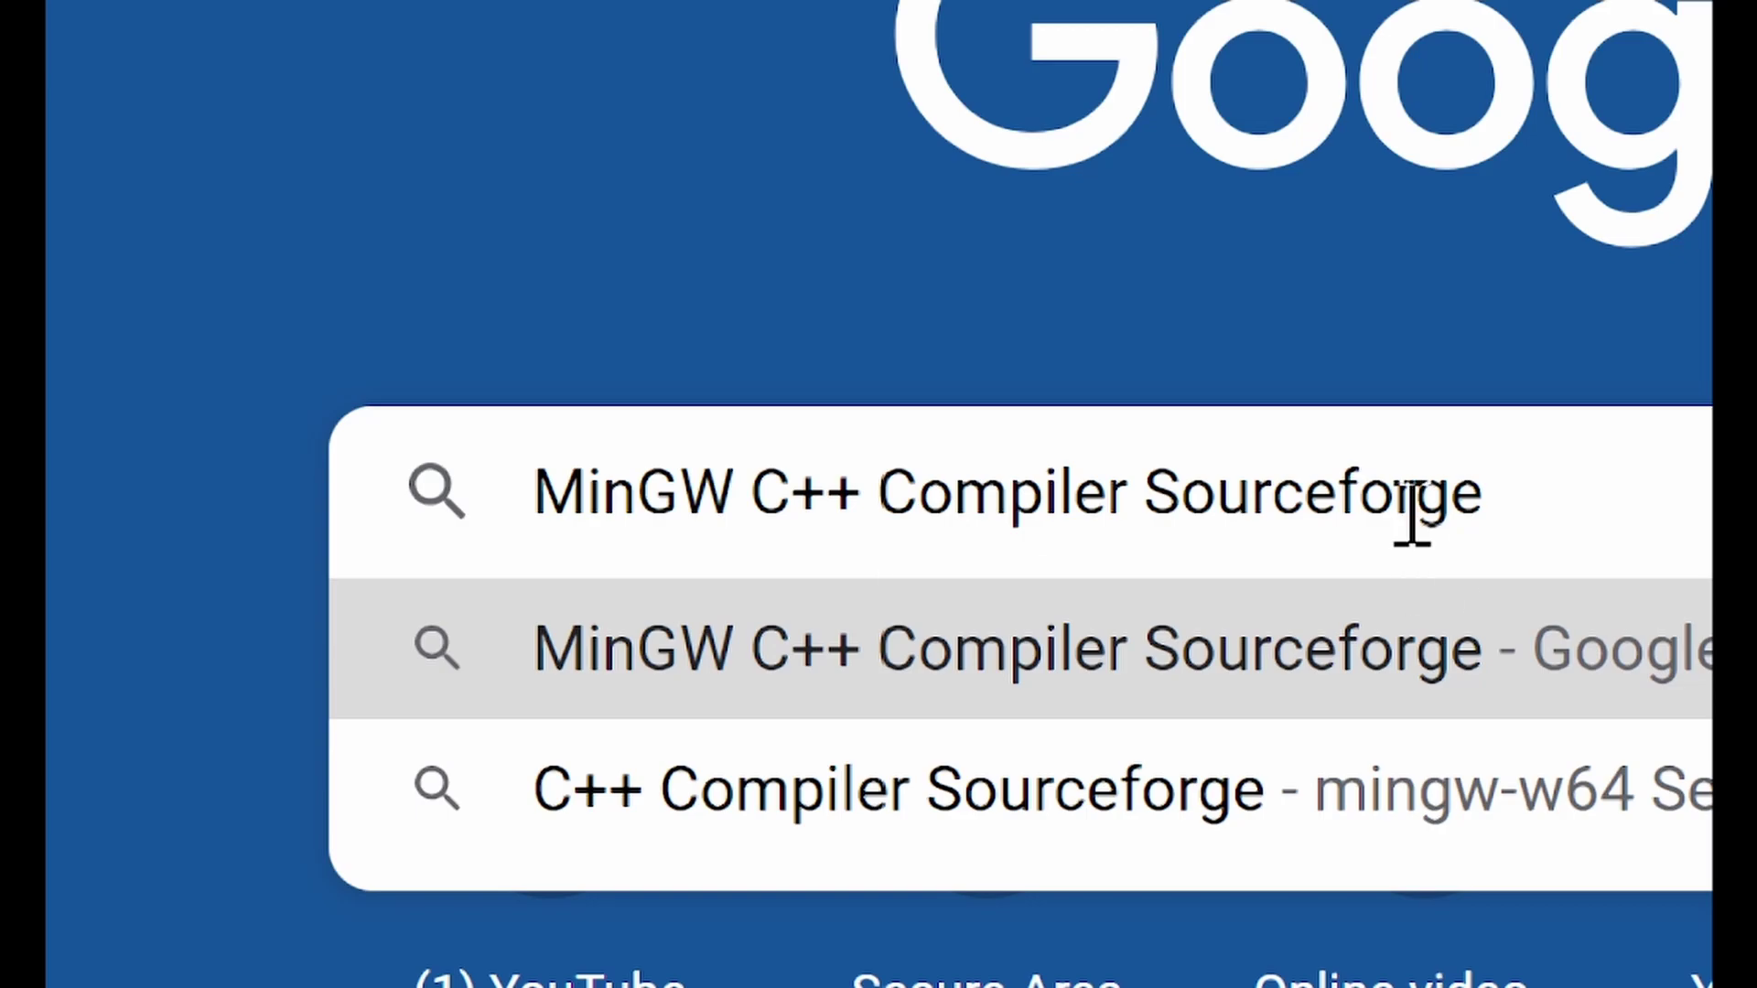
key(Return)
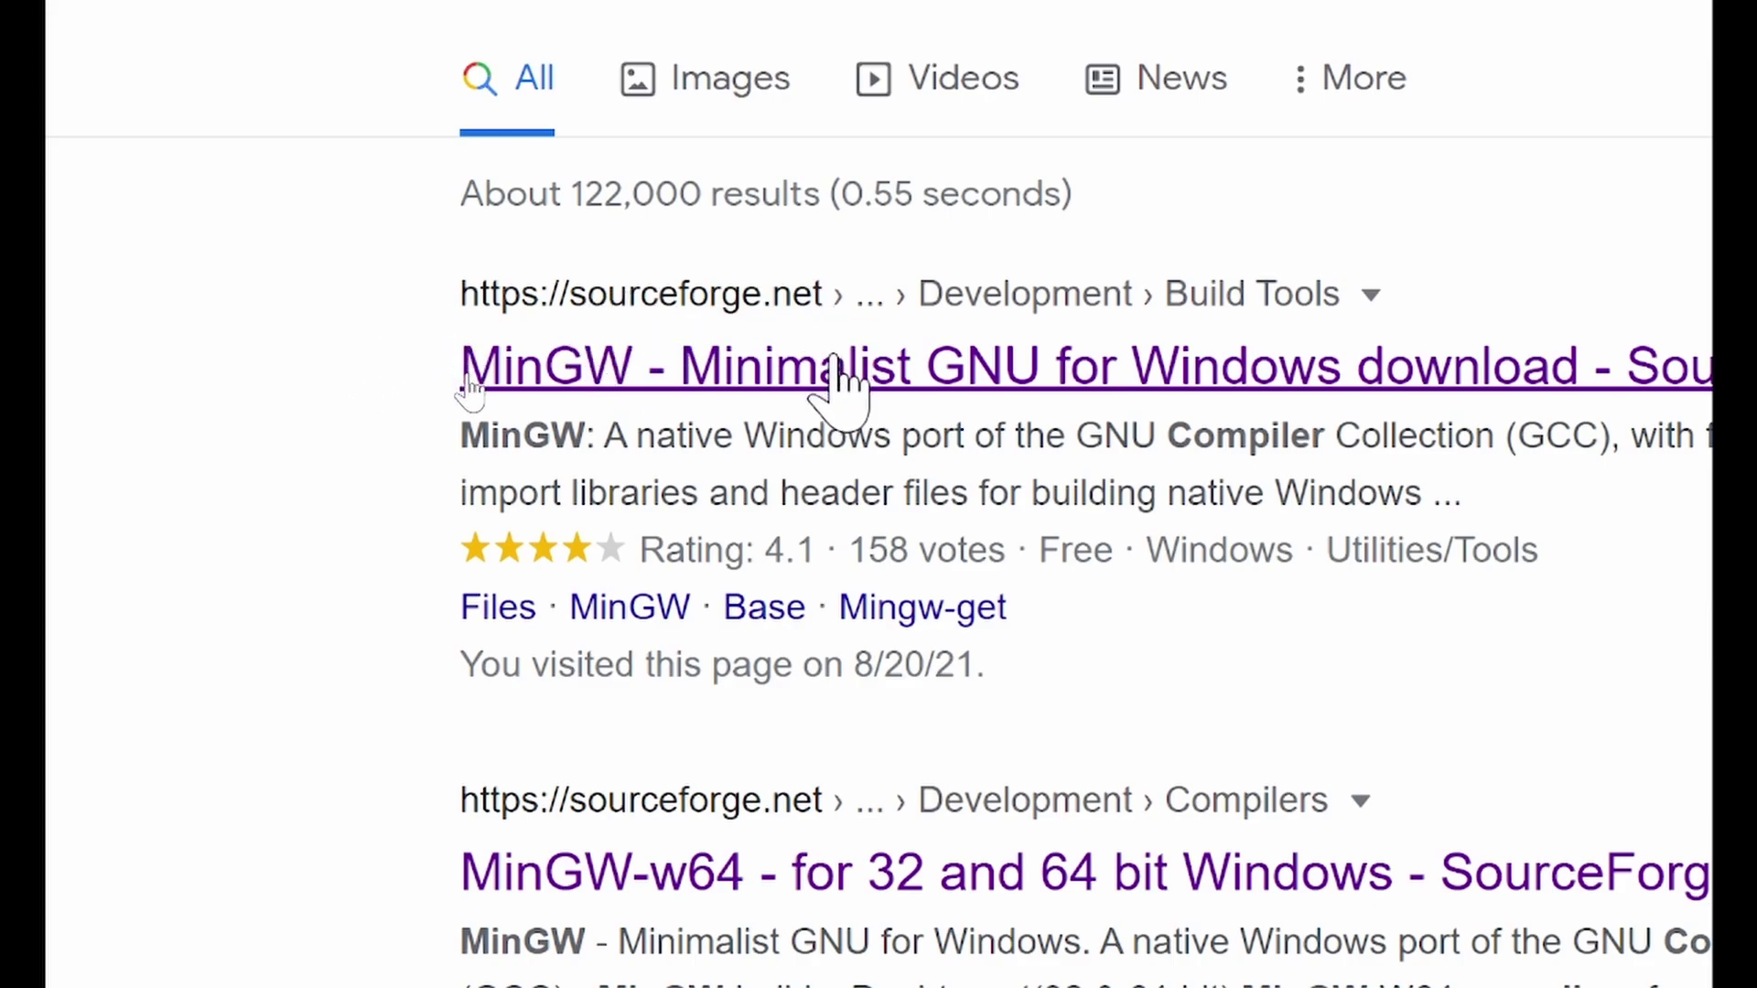
- Download mingw-get-setup.exe from the "MinGW - Minimalist GNU for Windows" SourceForge page and show the file in its folder
click(835, 384)
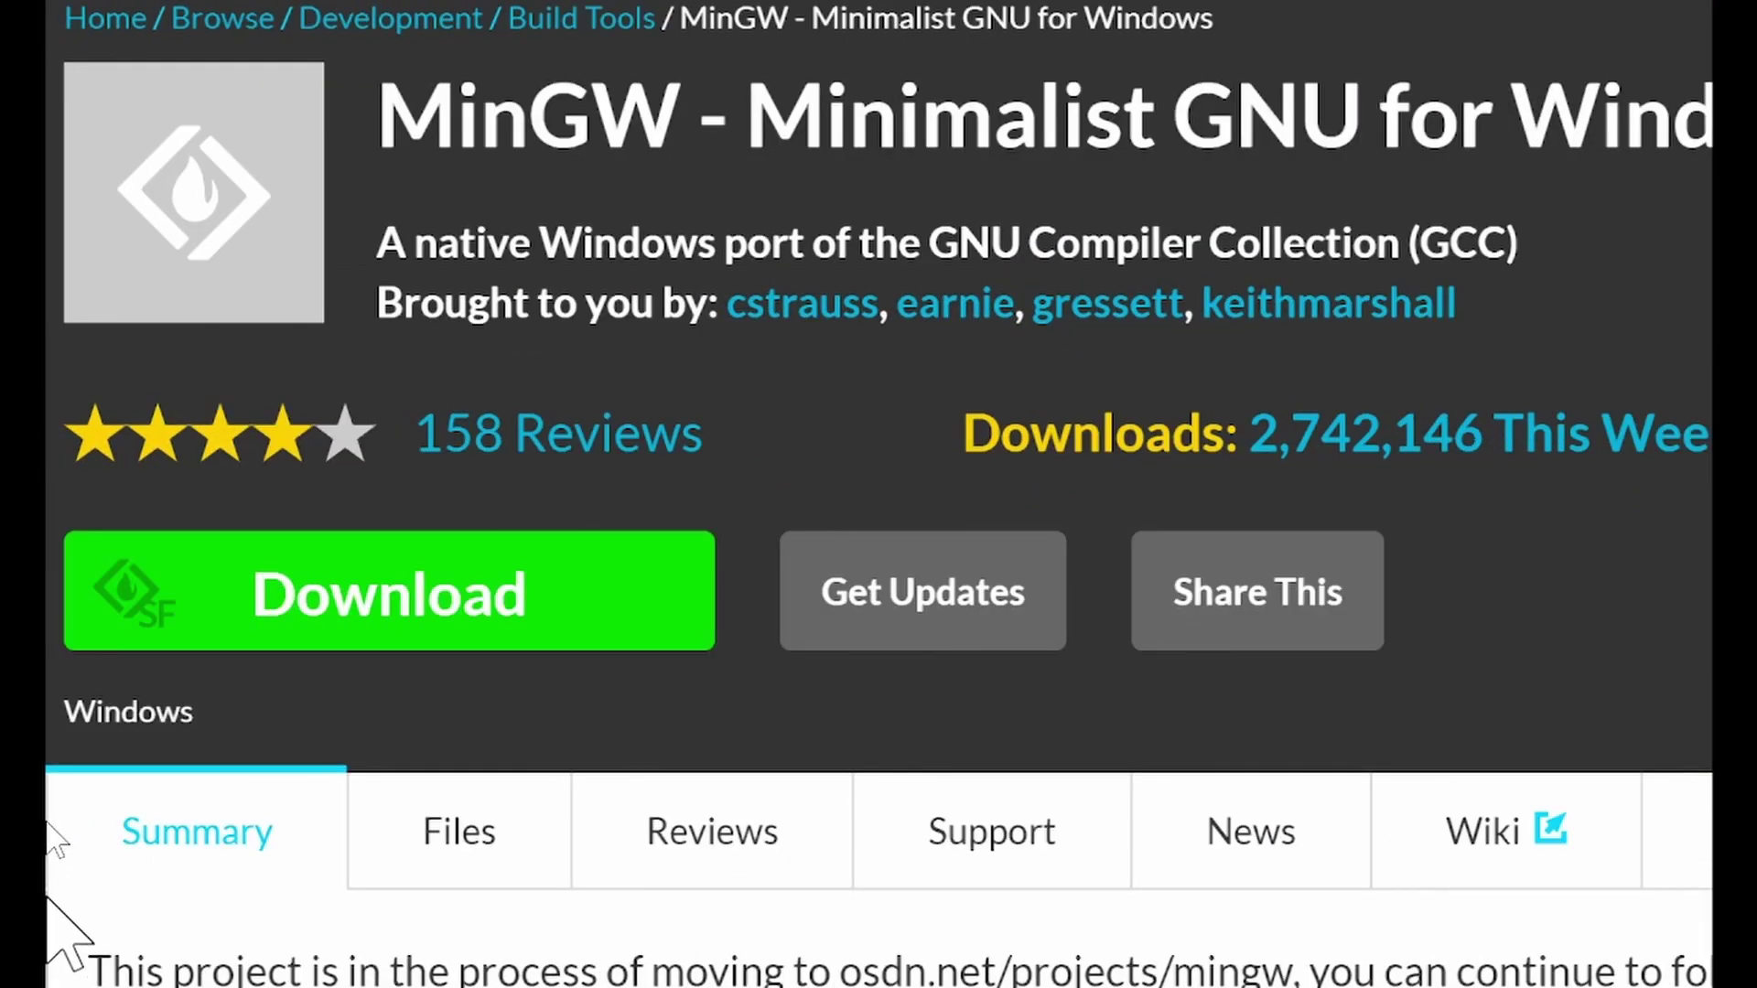
click(473, 602)
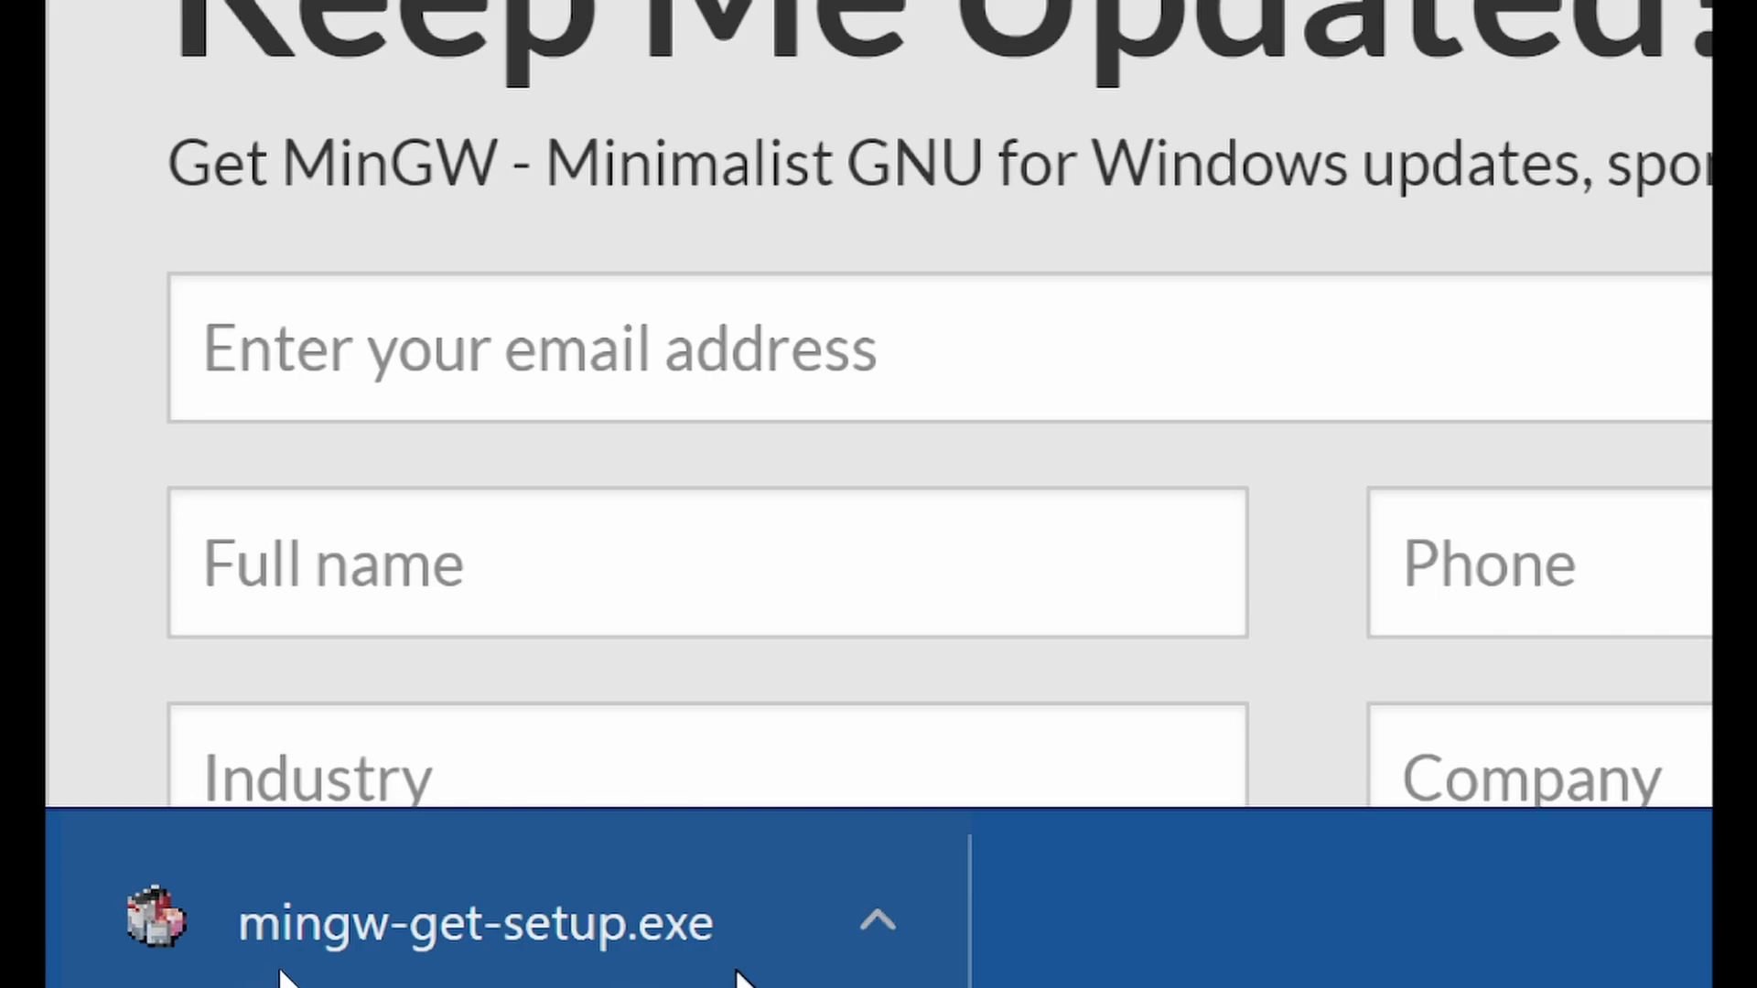
click(878, 938)
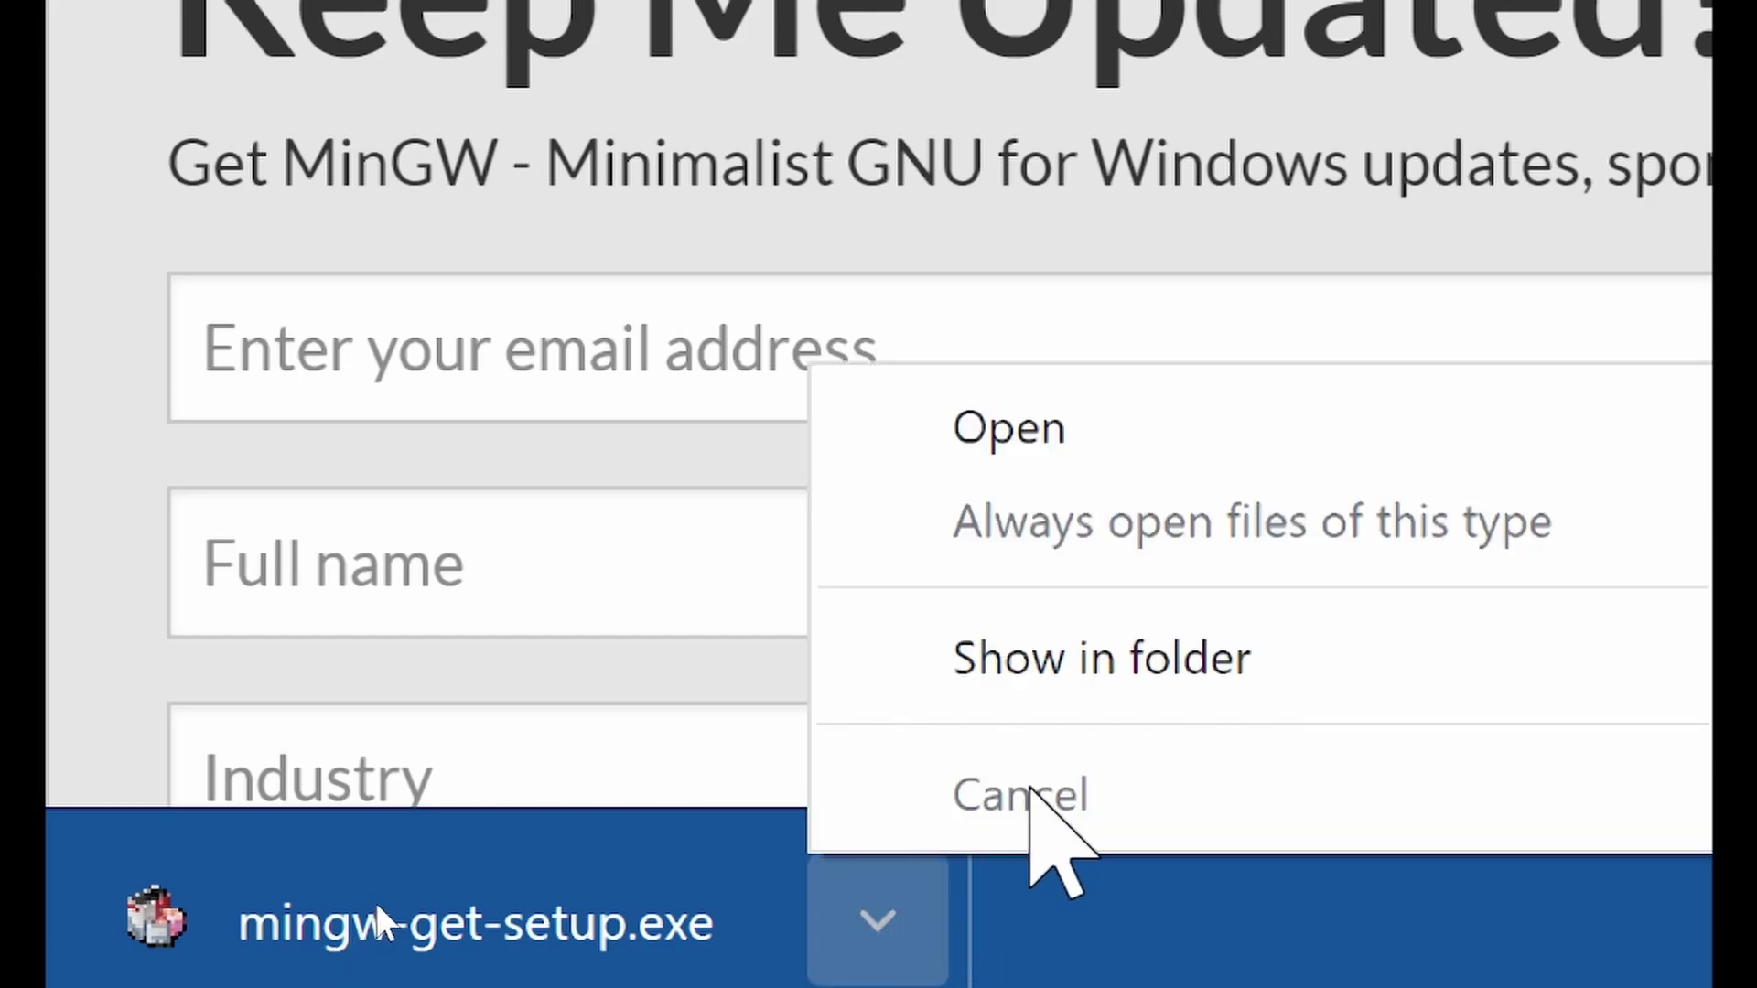
click(1104, 660)
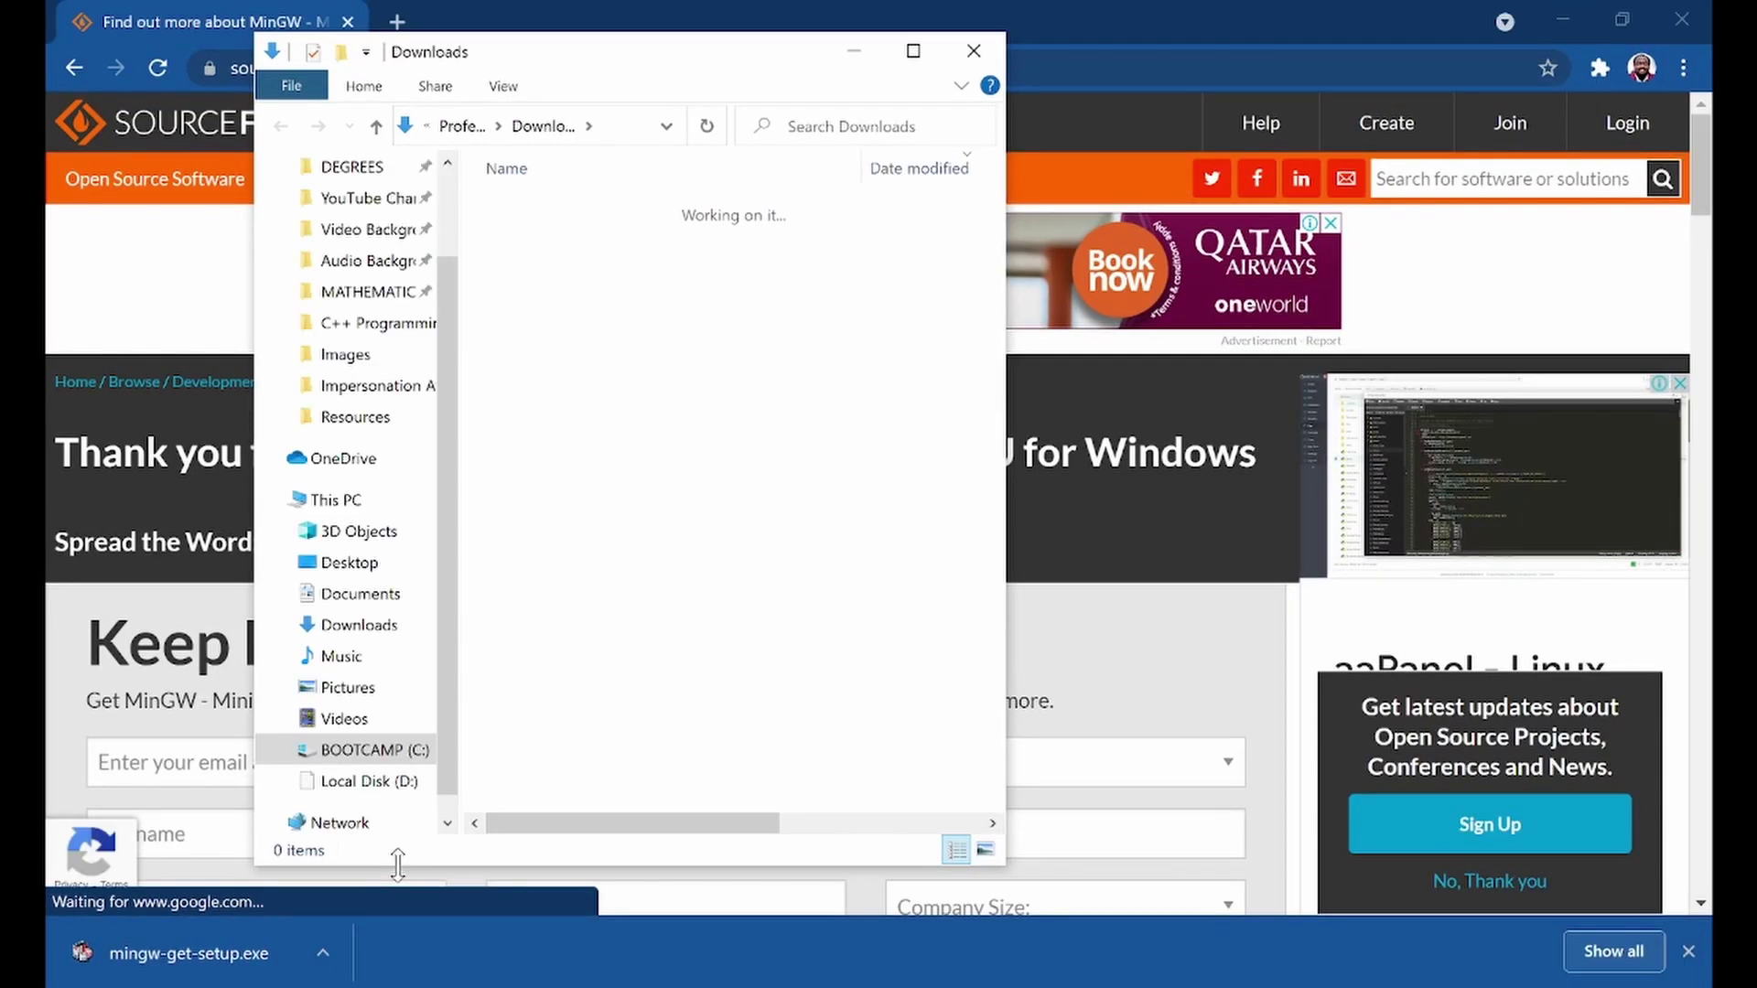
- Run mingw-get-setup.exe from the Downloads folder and minimize the folder and browser windows behind the setup tool
click(913, 53)
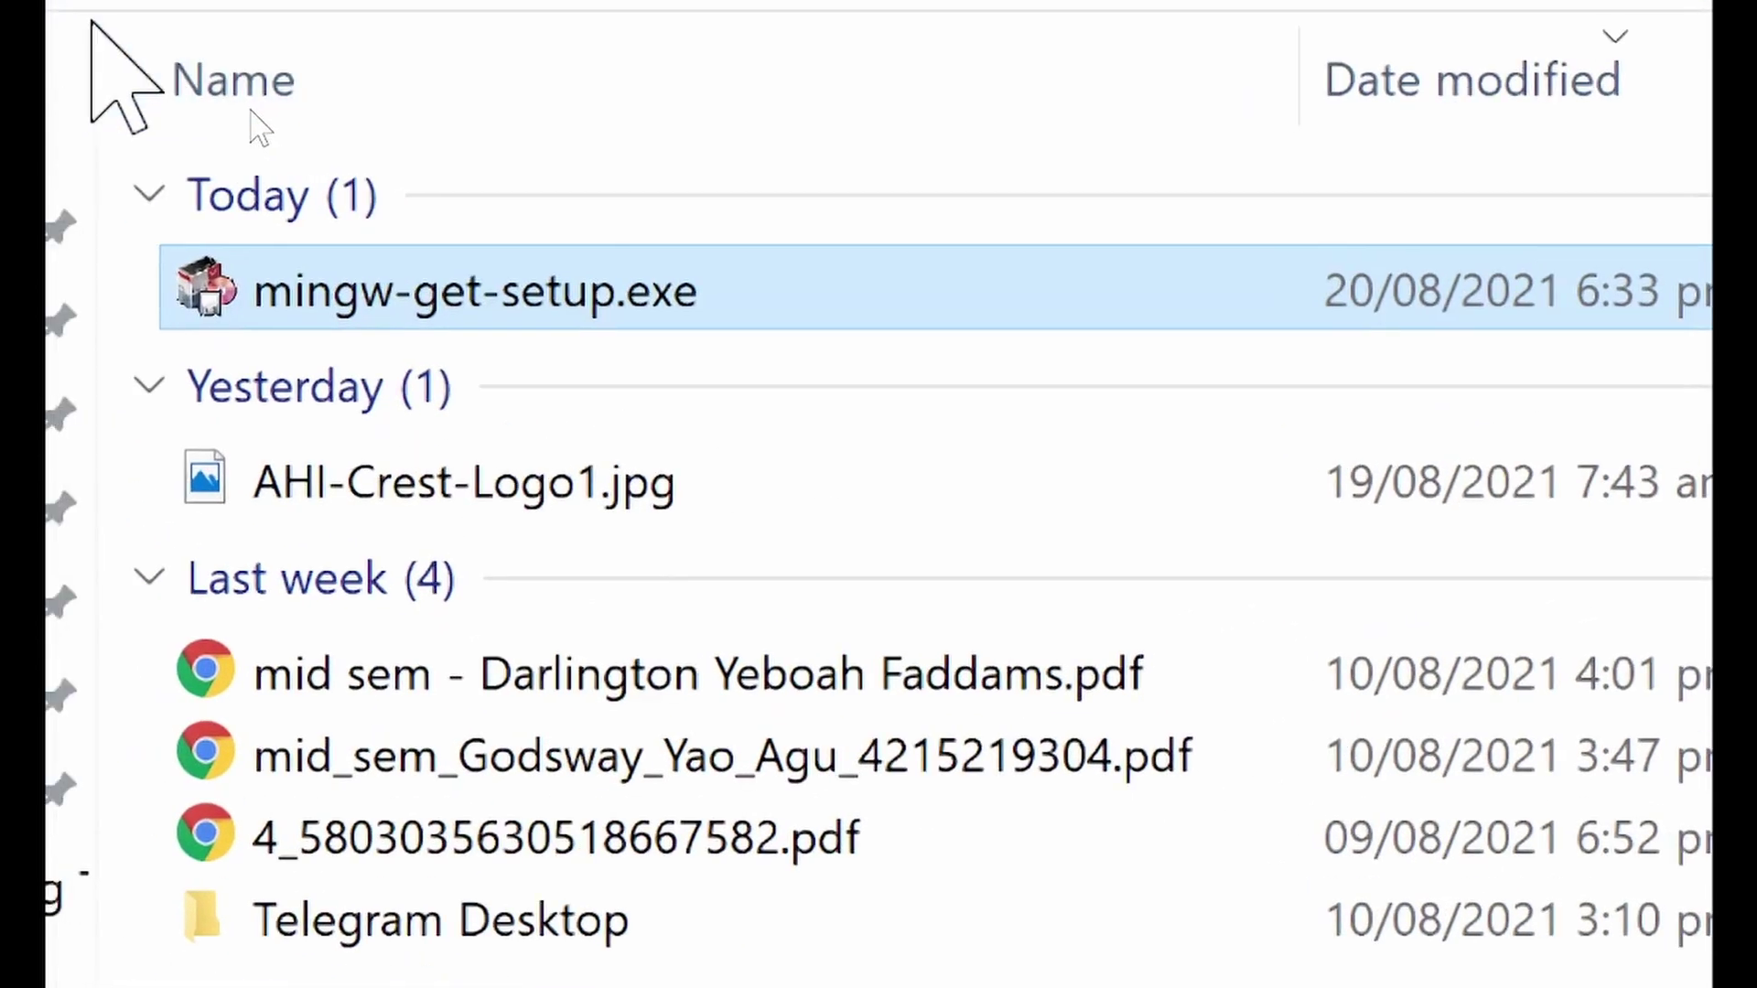
mouse_move(560, 320)
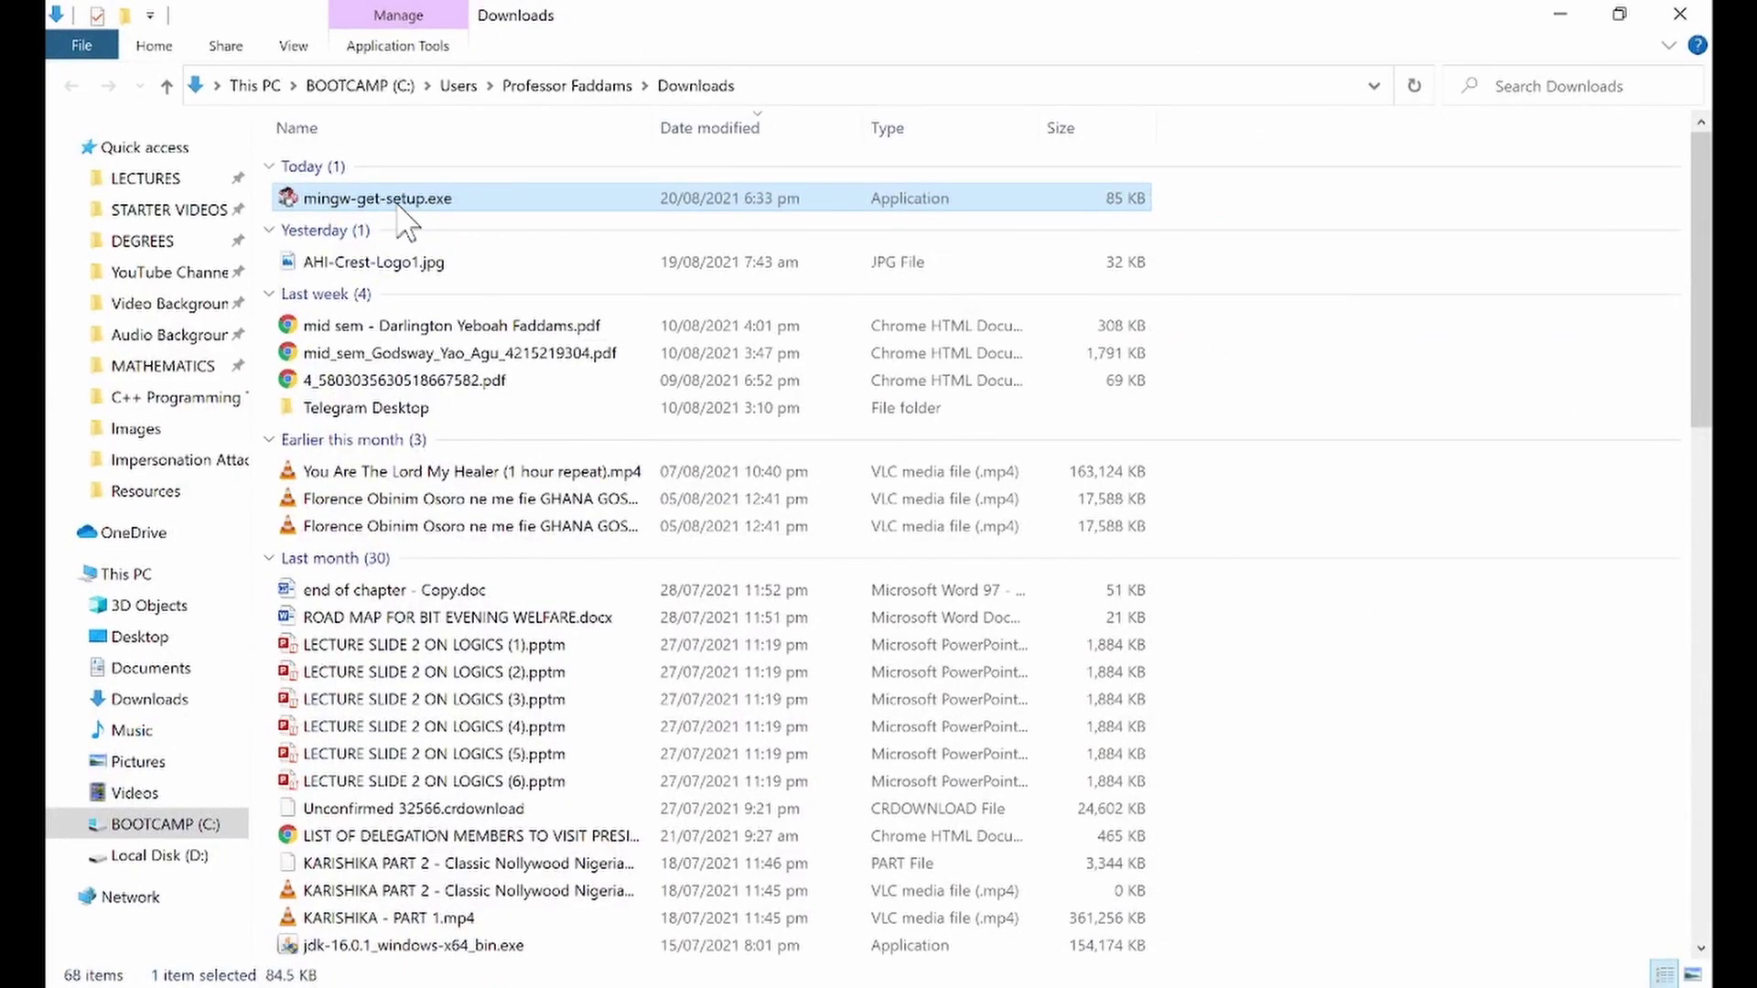
double_click(399, 209)
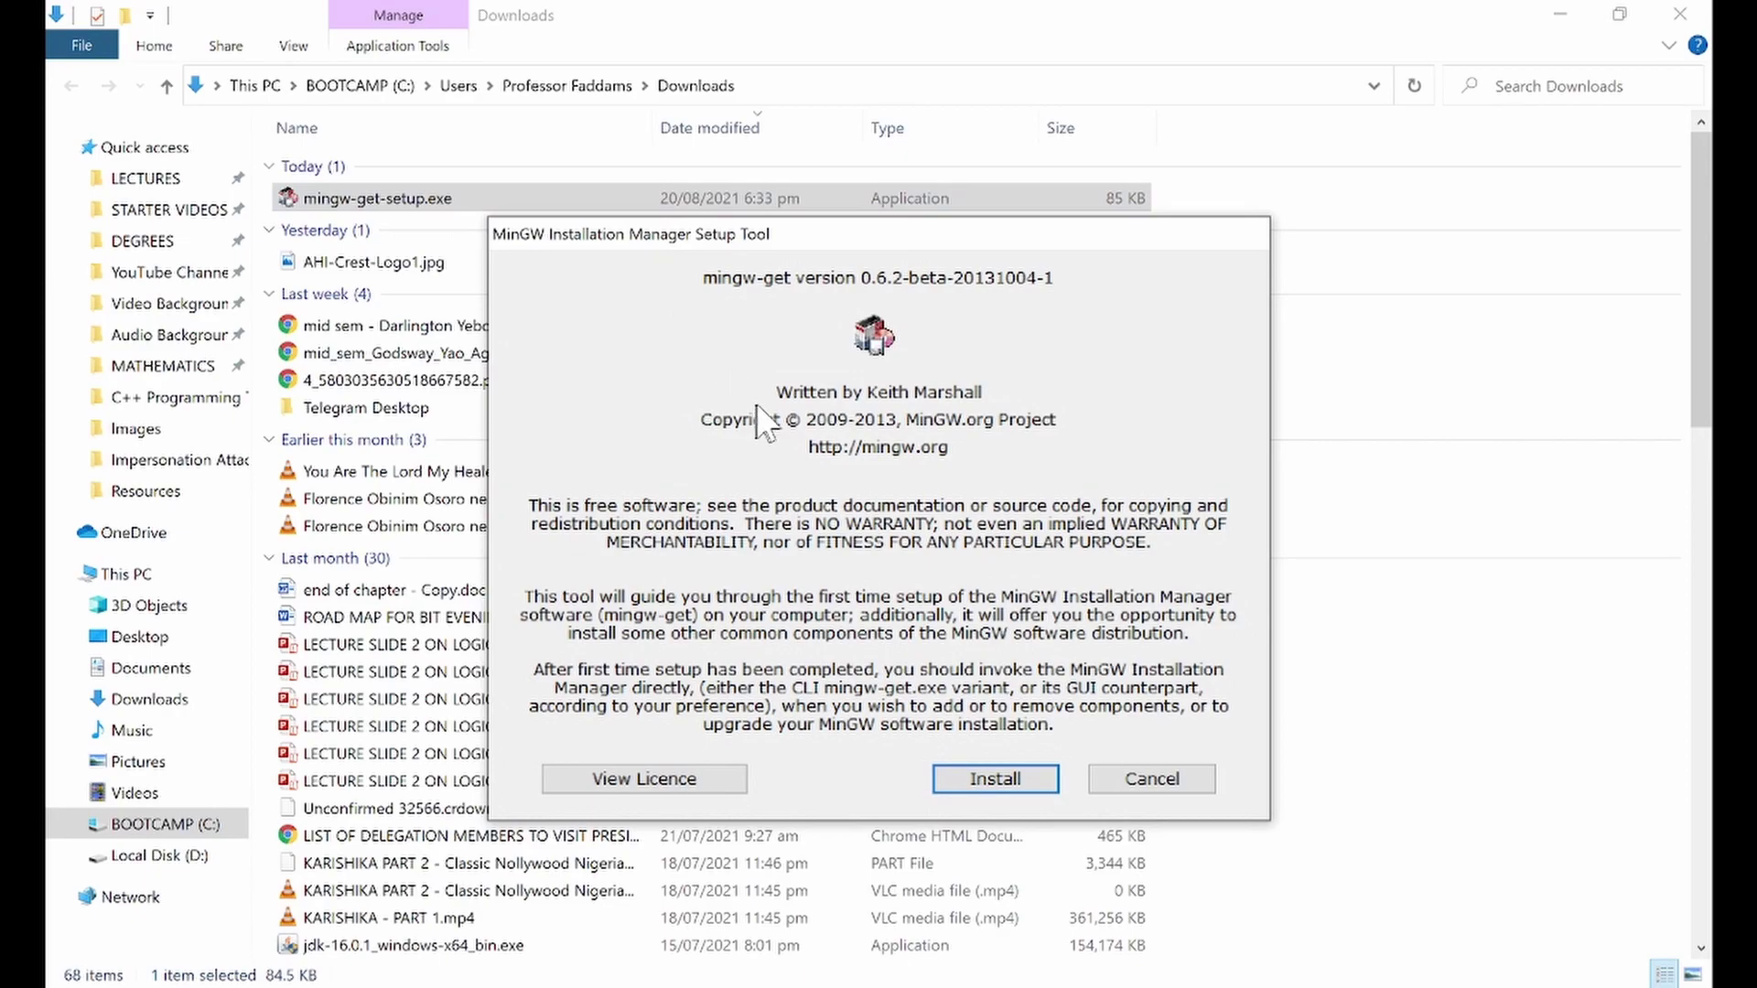
click(1557, 4)
click(1561, 14)
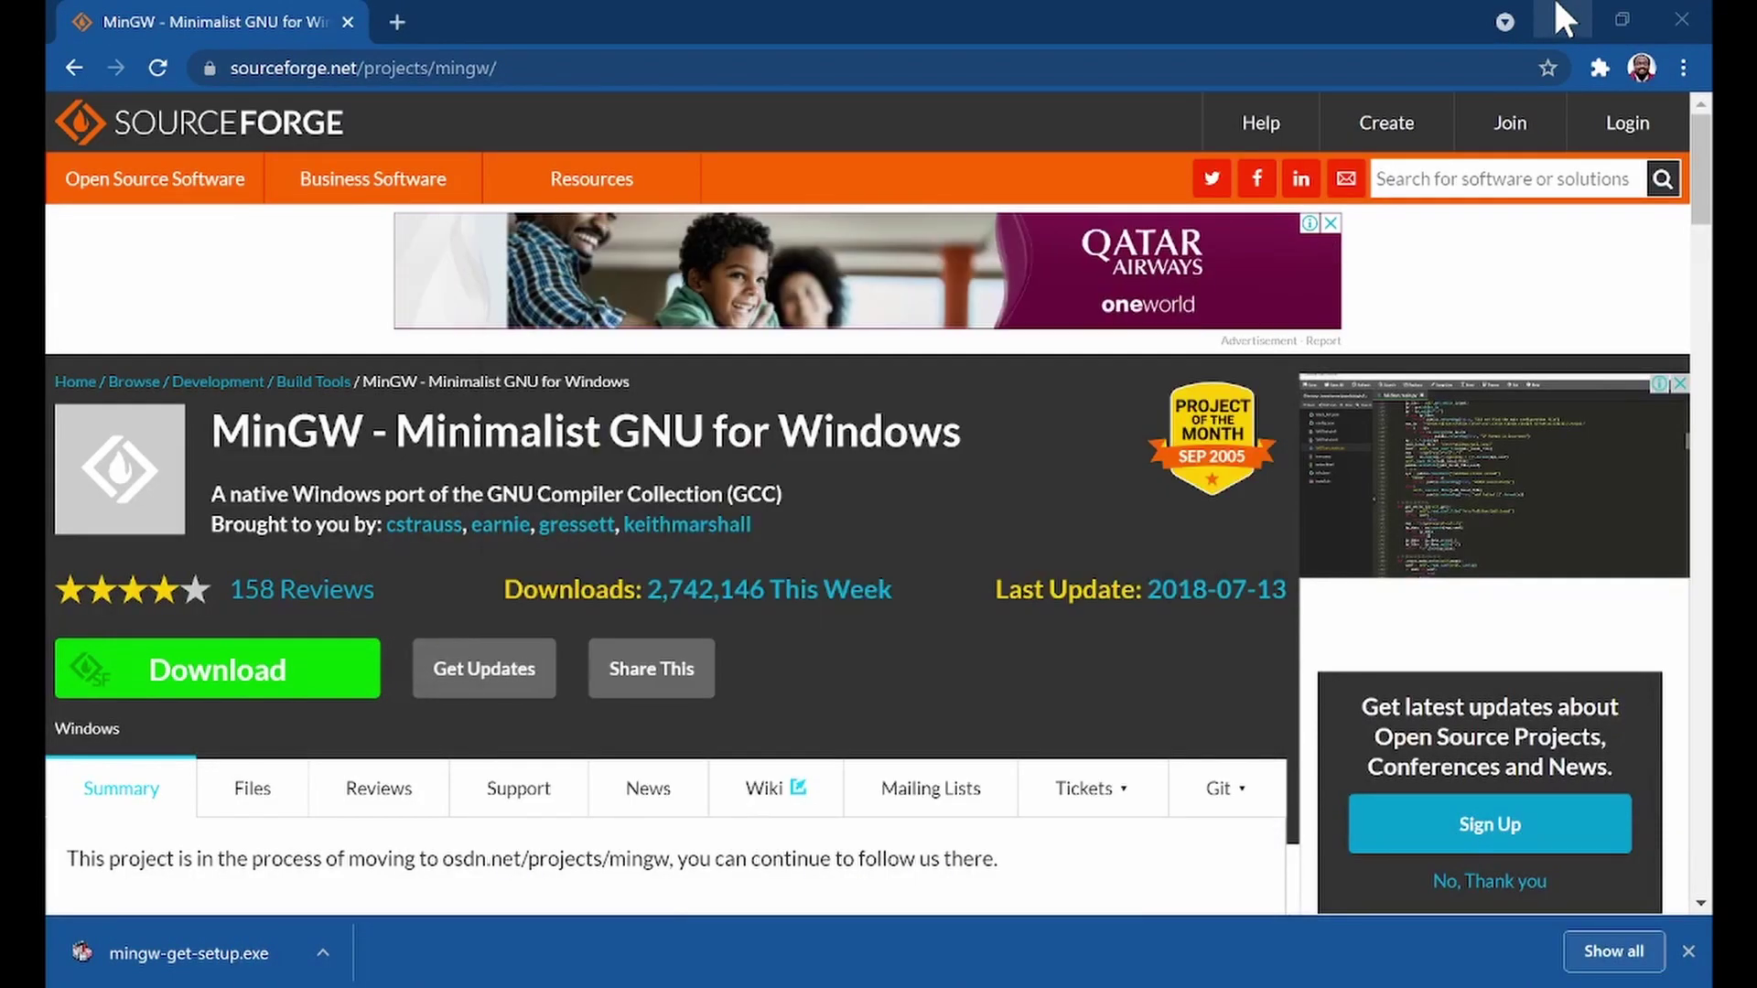
click(1562, 18)
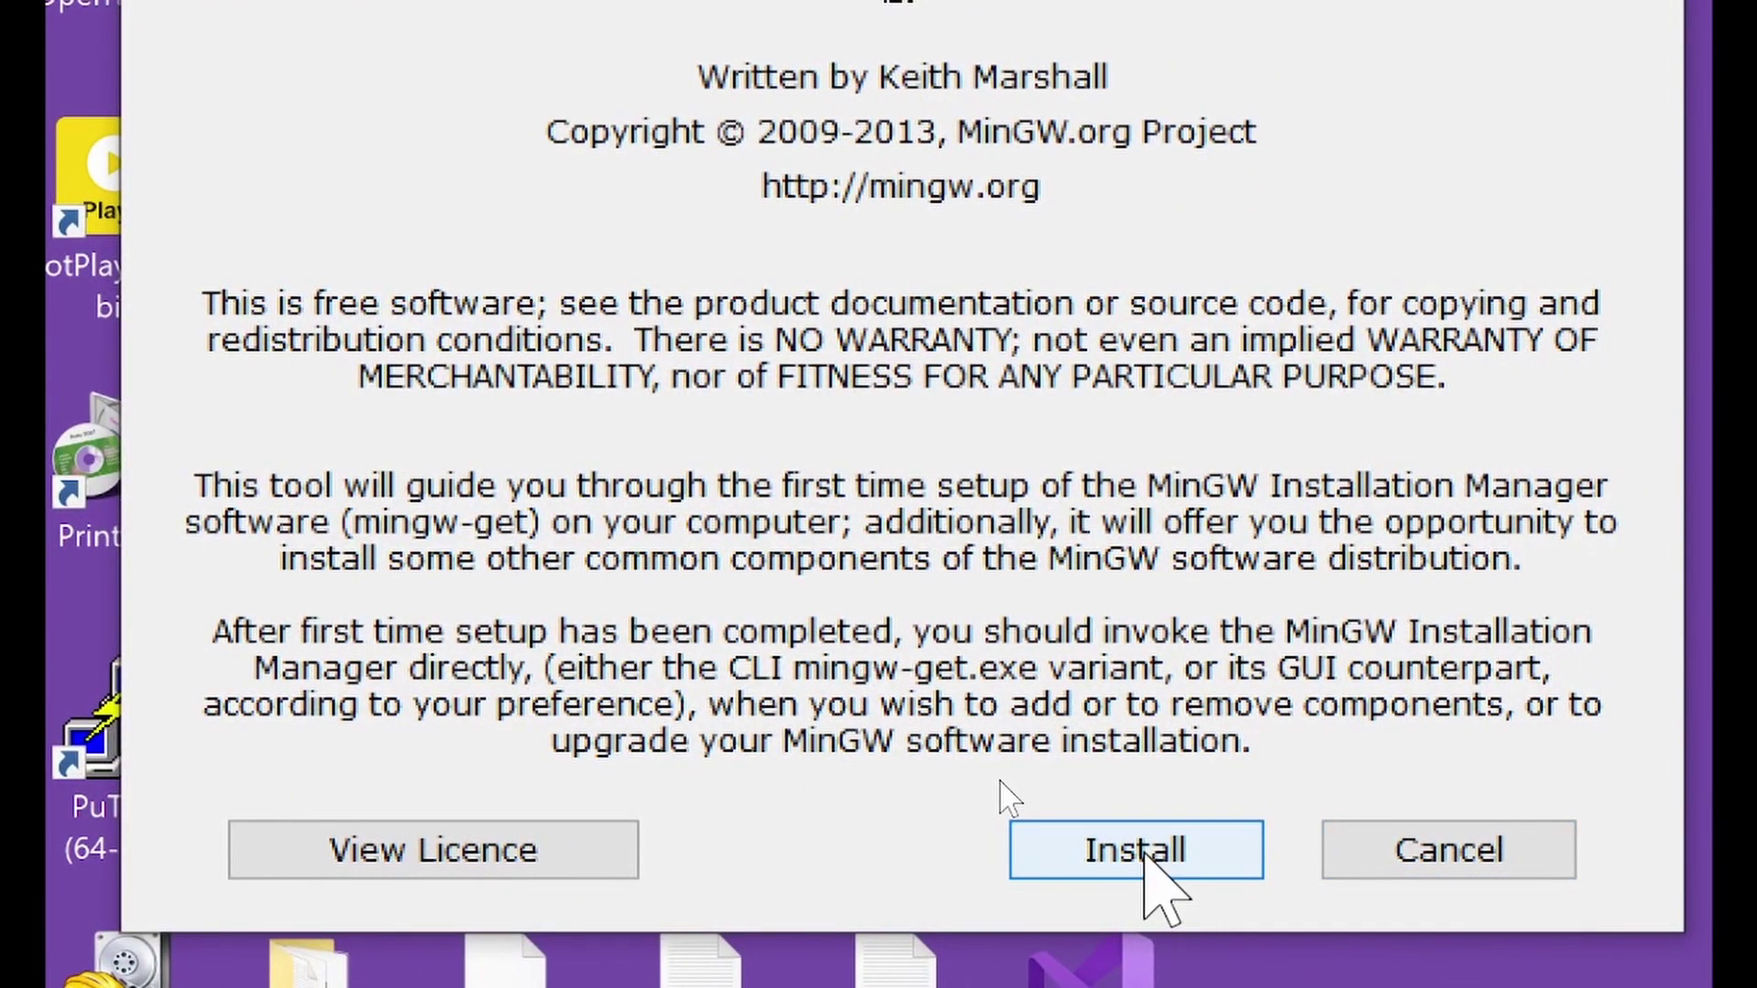
- Install the MinGW Installation Manager in C:\MinGW with the default interface options and continue to its package list
click(1143, 858)
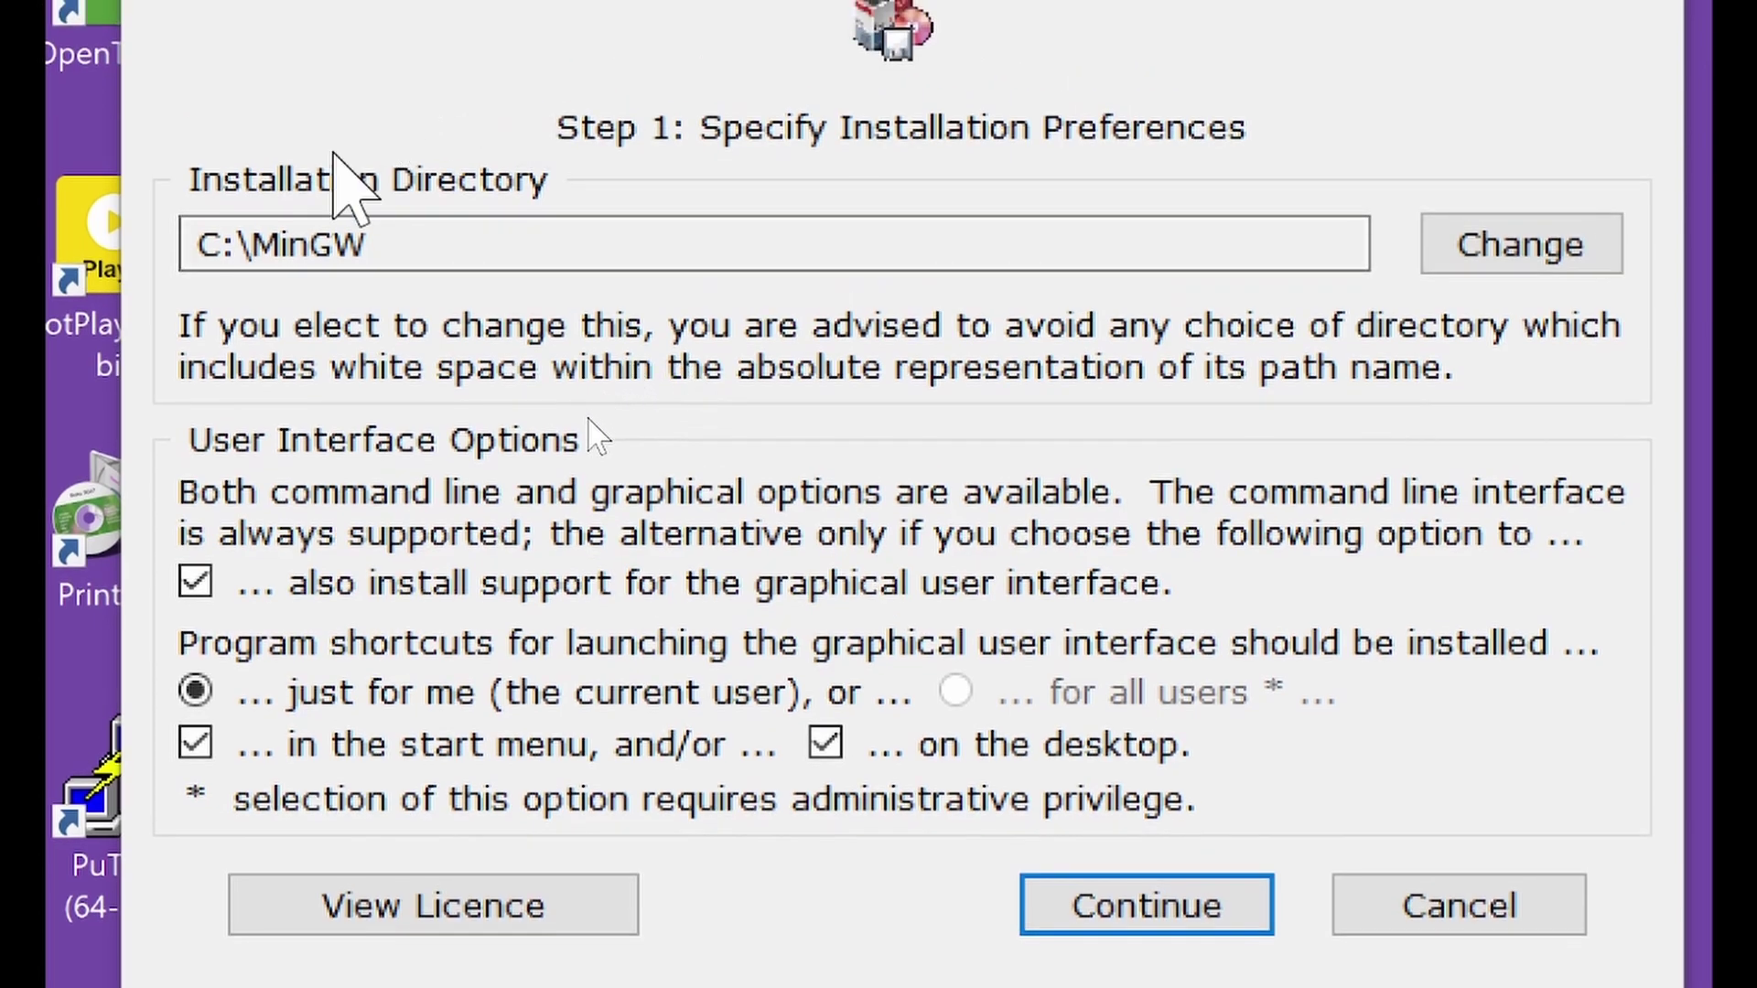
click(258, 246)
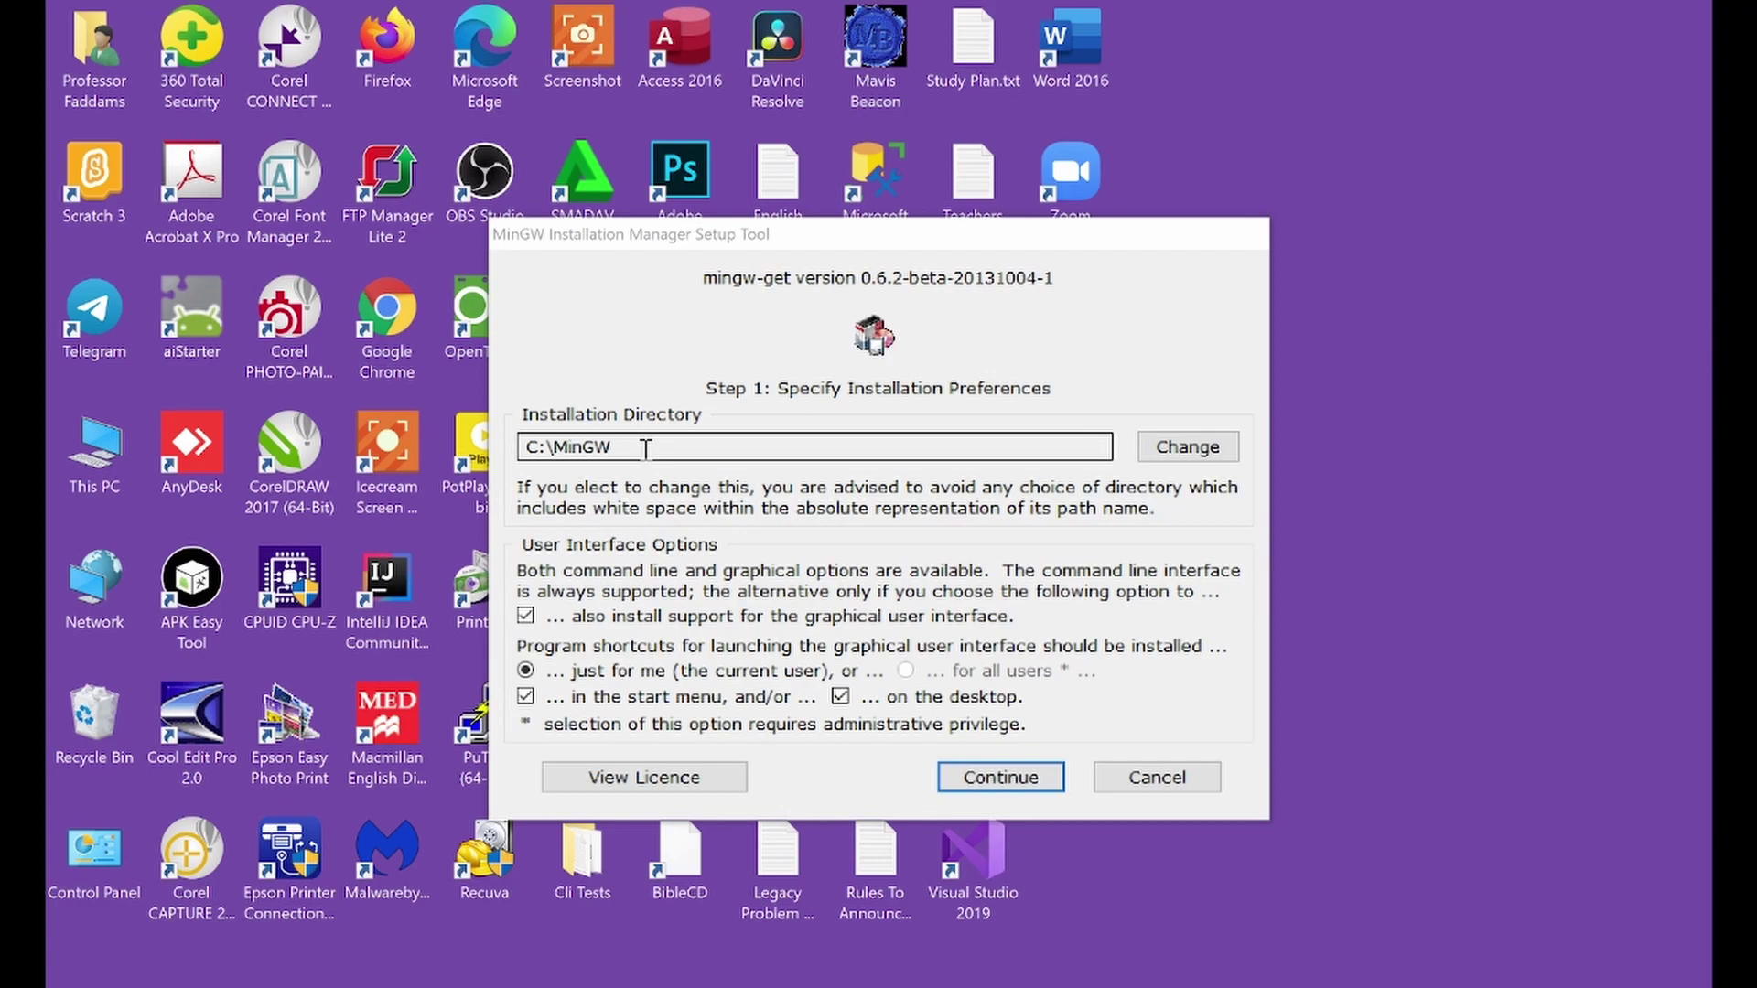
click(1017, 774)
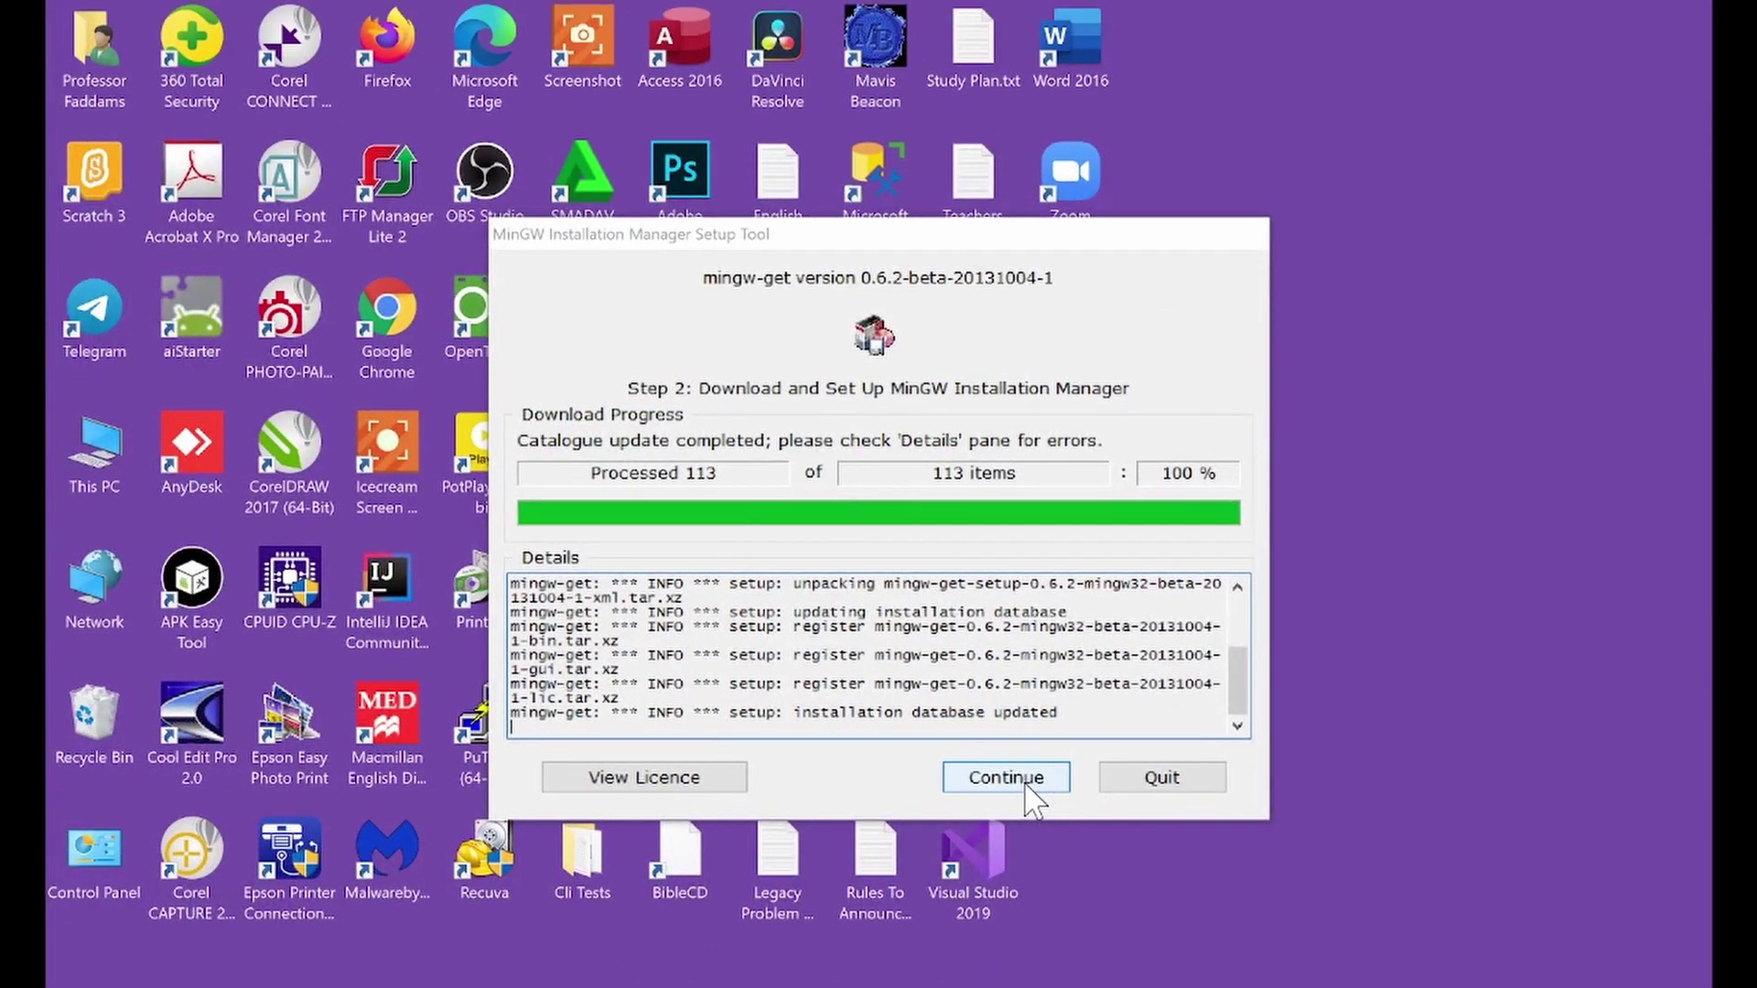
click(1026, 786)
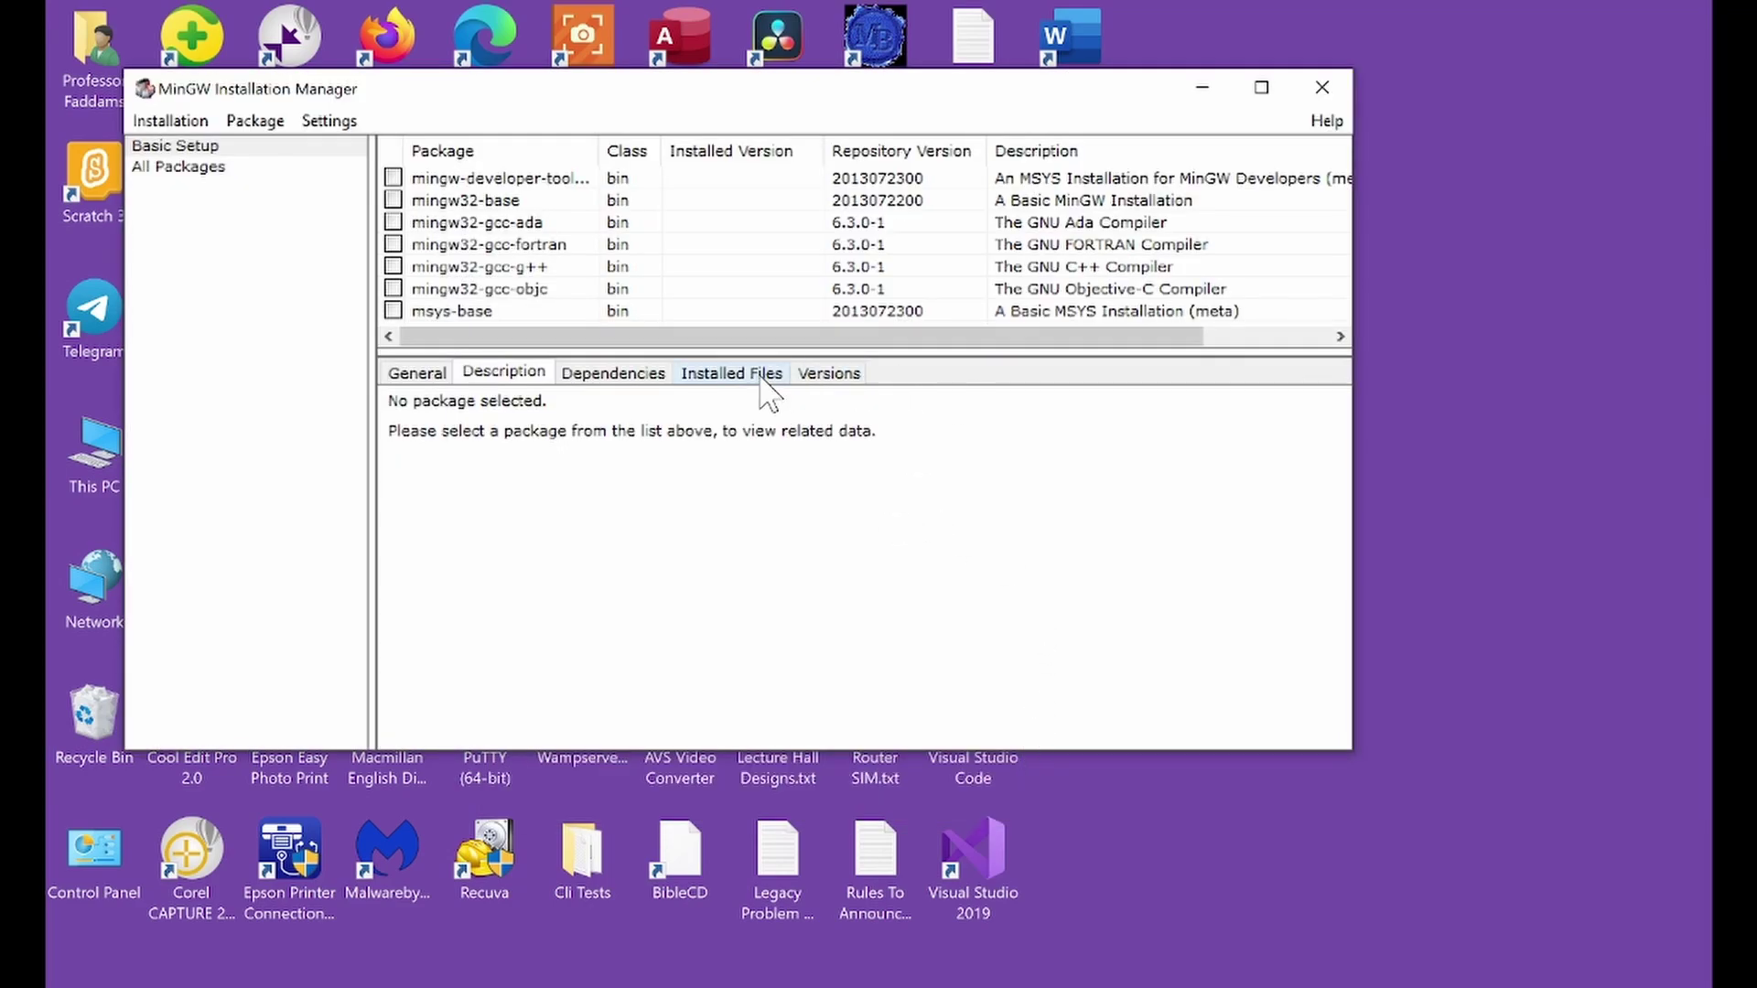
- Maximize the MinGW Installation Manager and mark the MinGW developer tools, mingw32-base and mingw32-gcc-ada packages for installation
click(1260, 87)
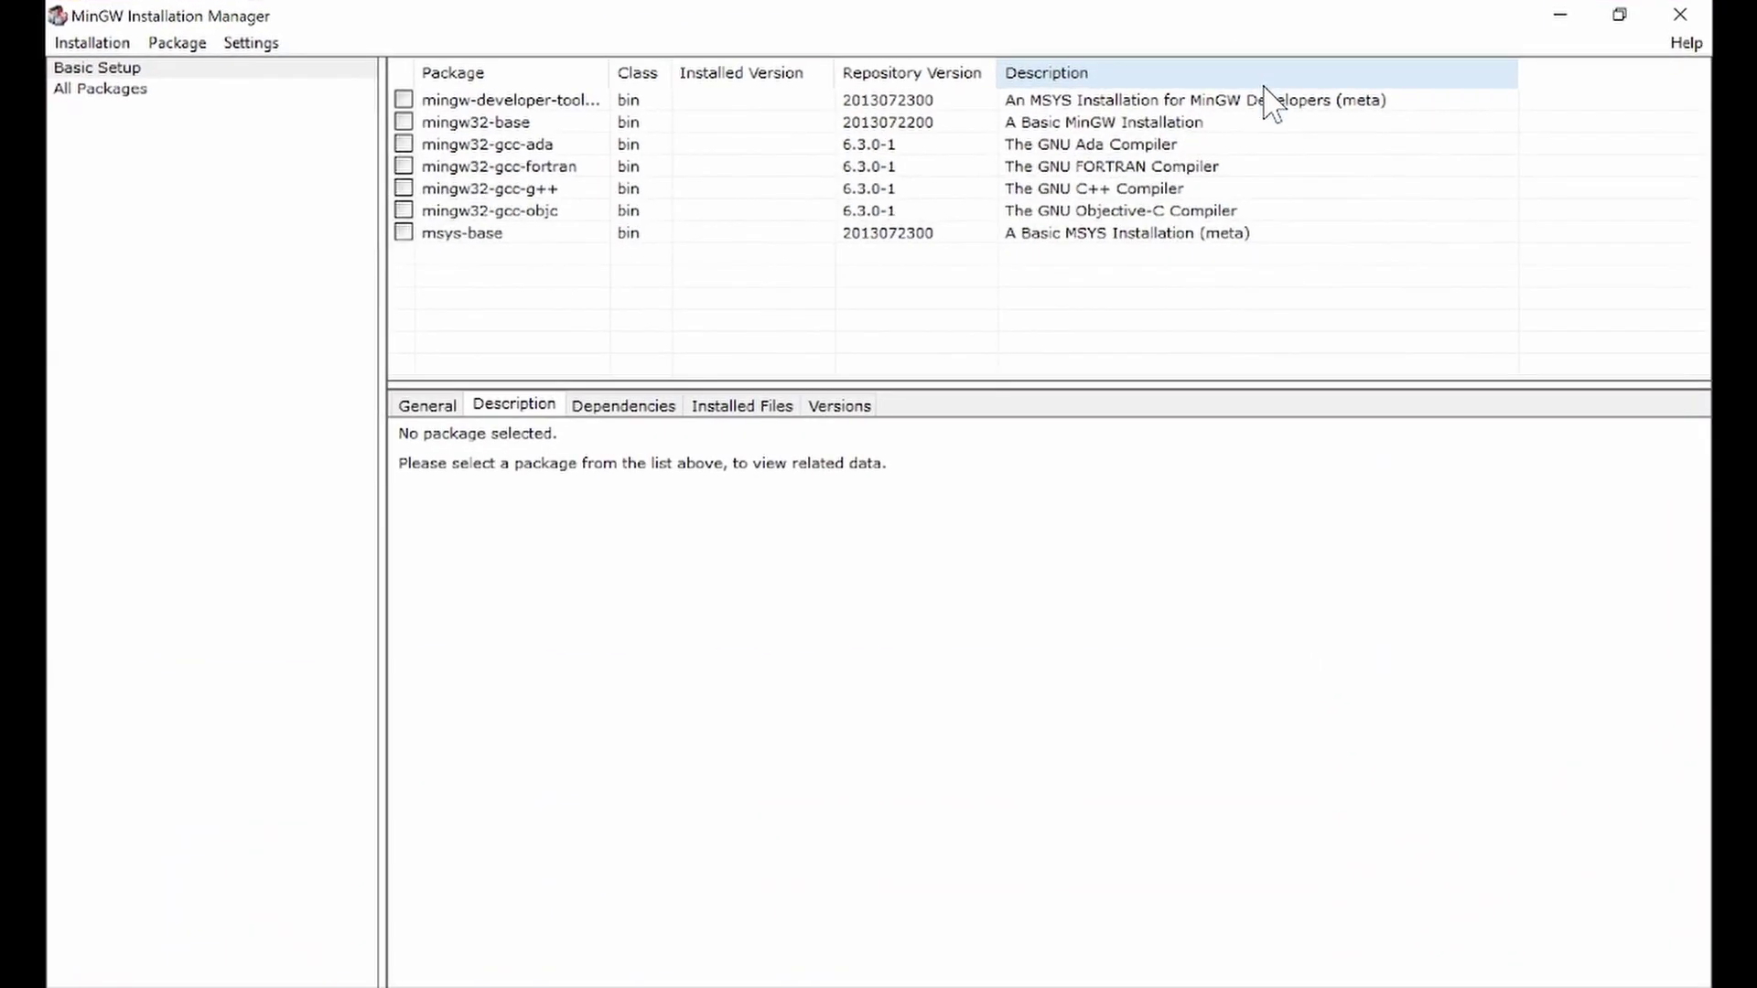
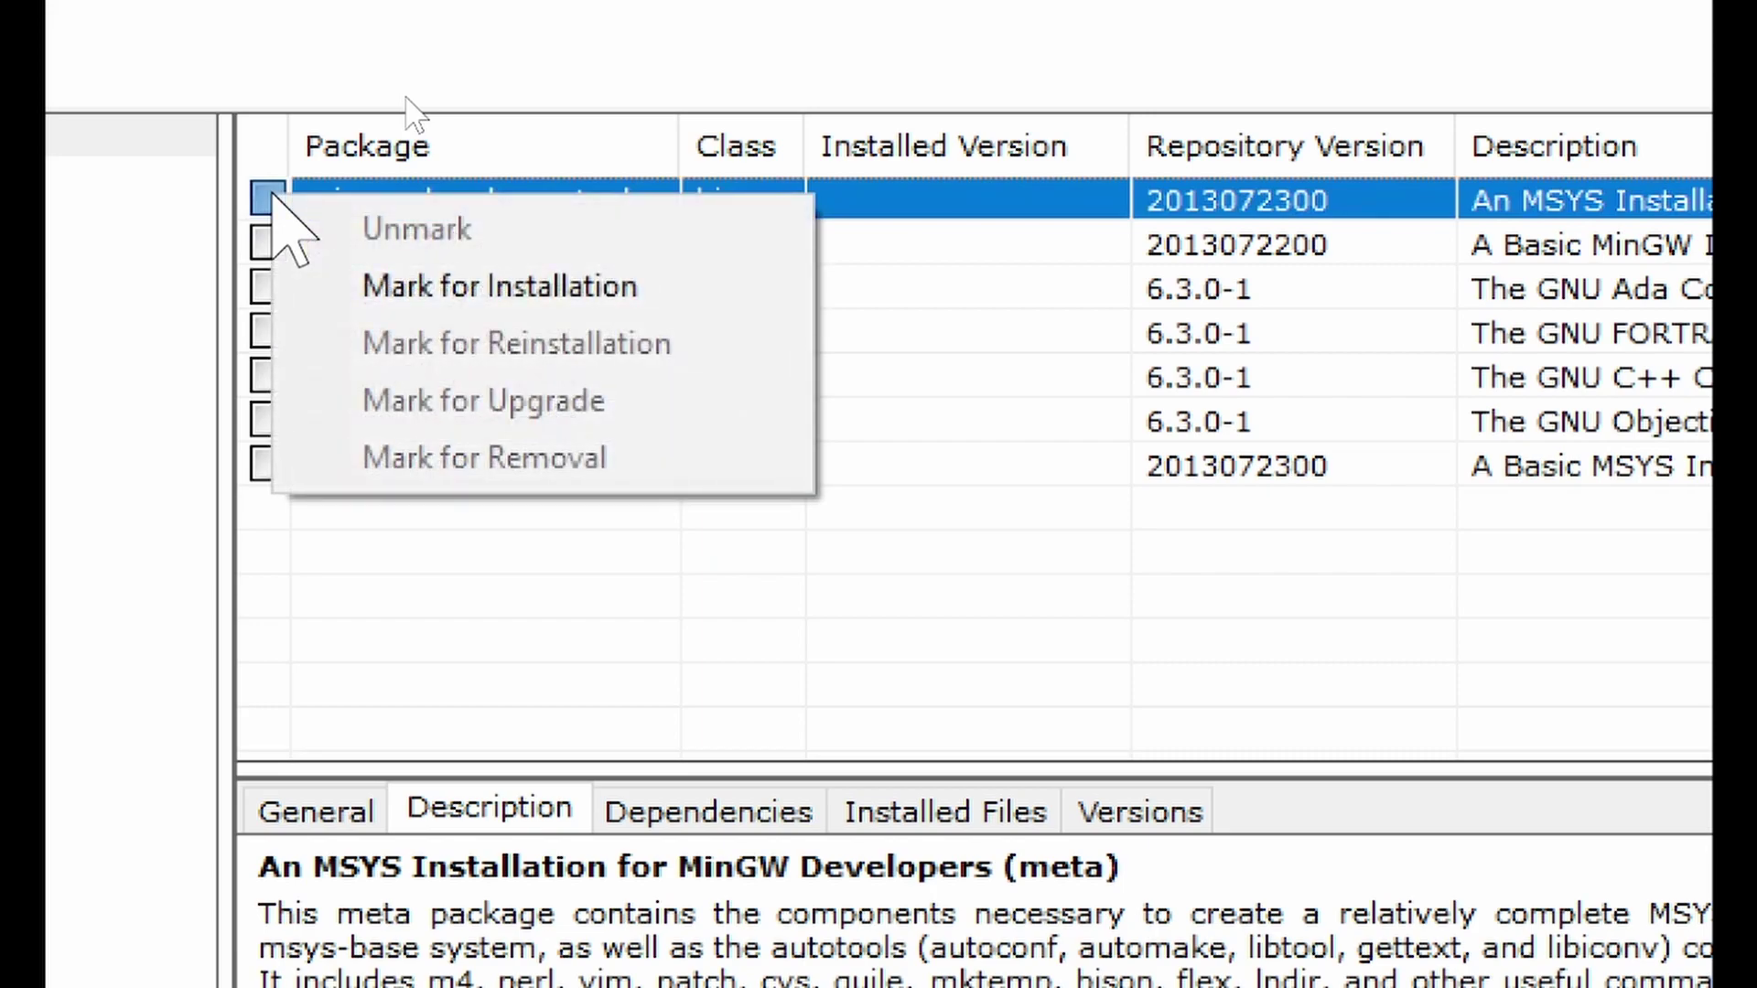
click(424, 291)
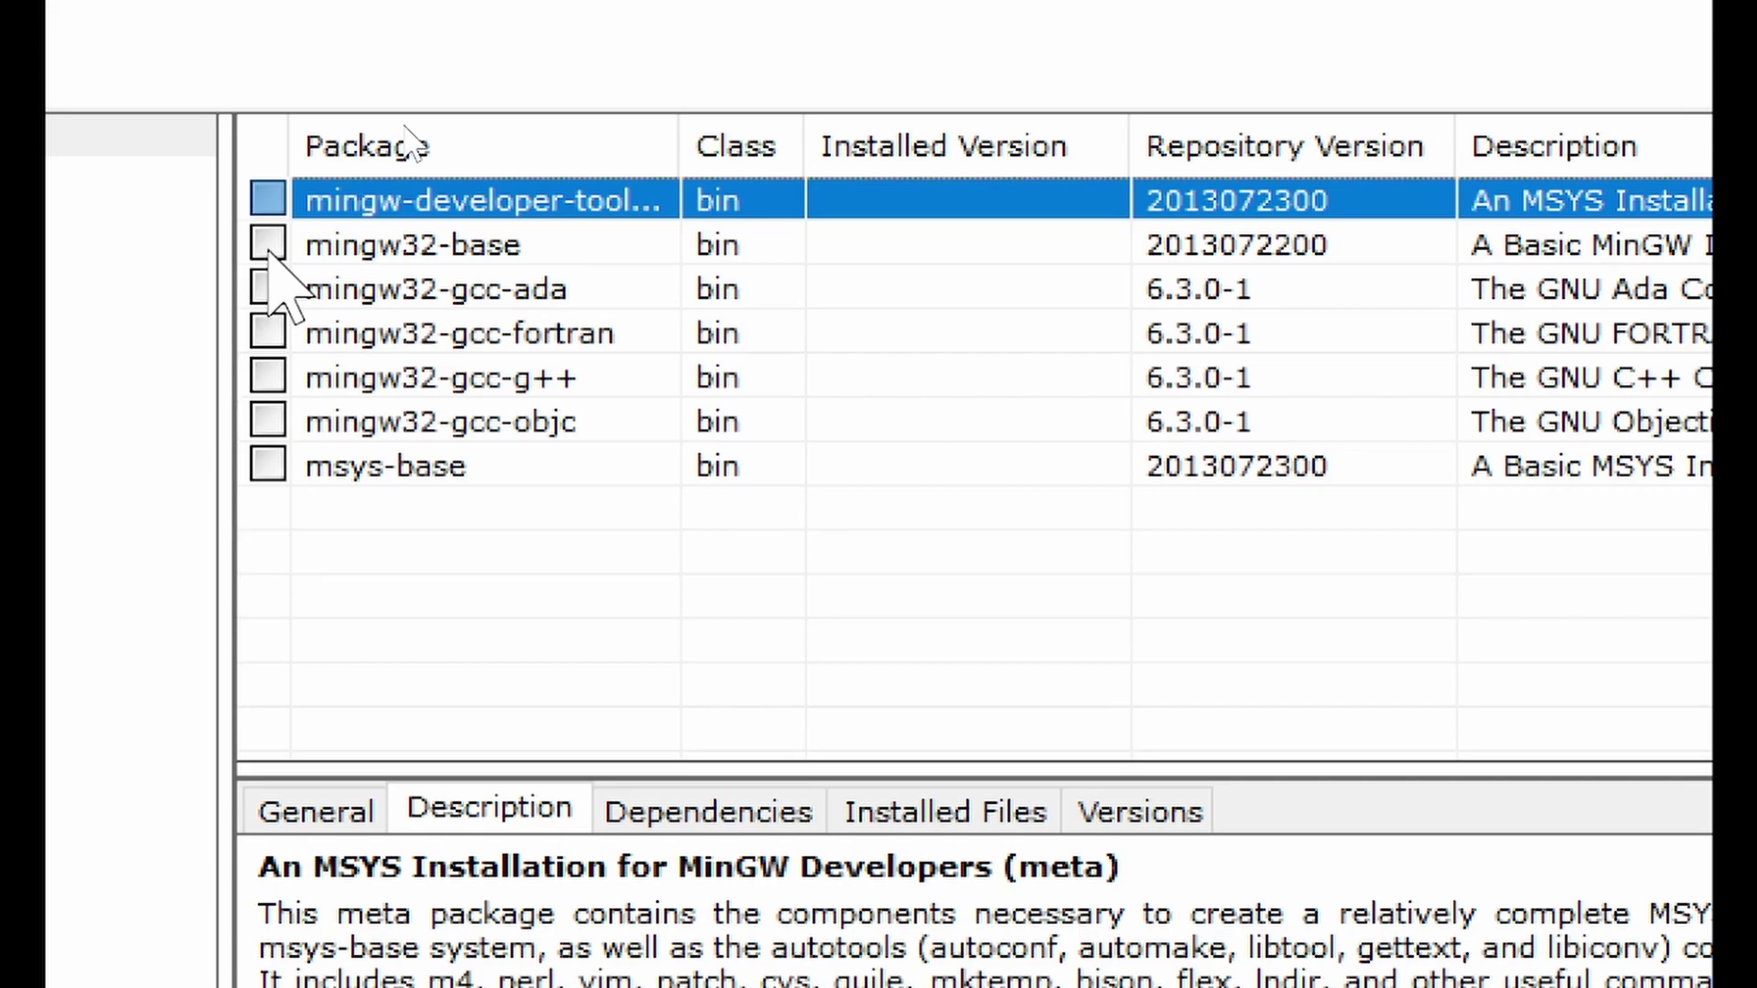
click(268, 248)
click(426, 339)
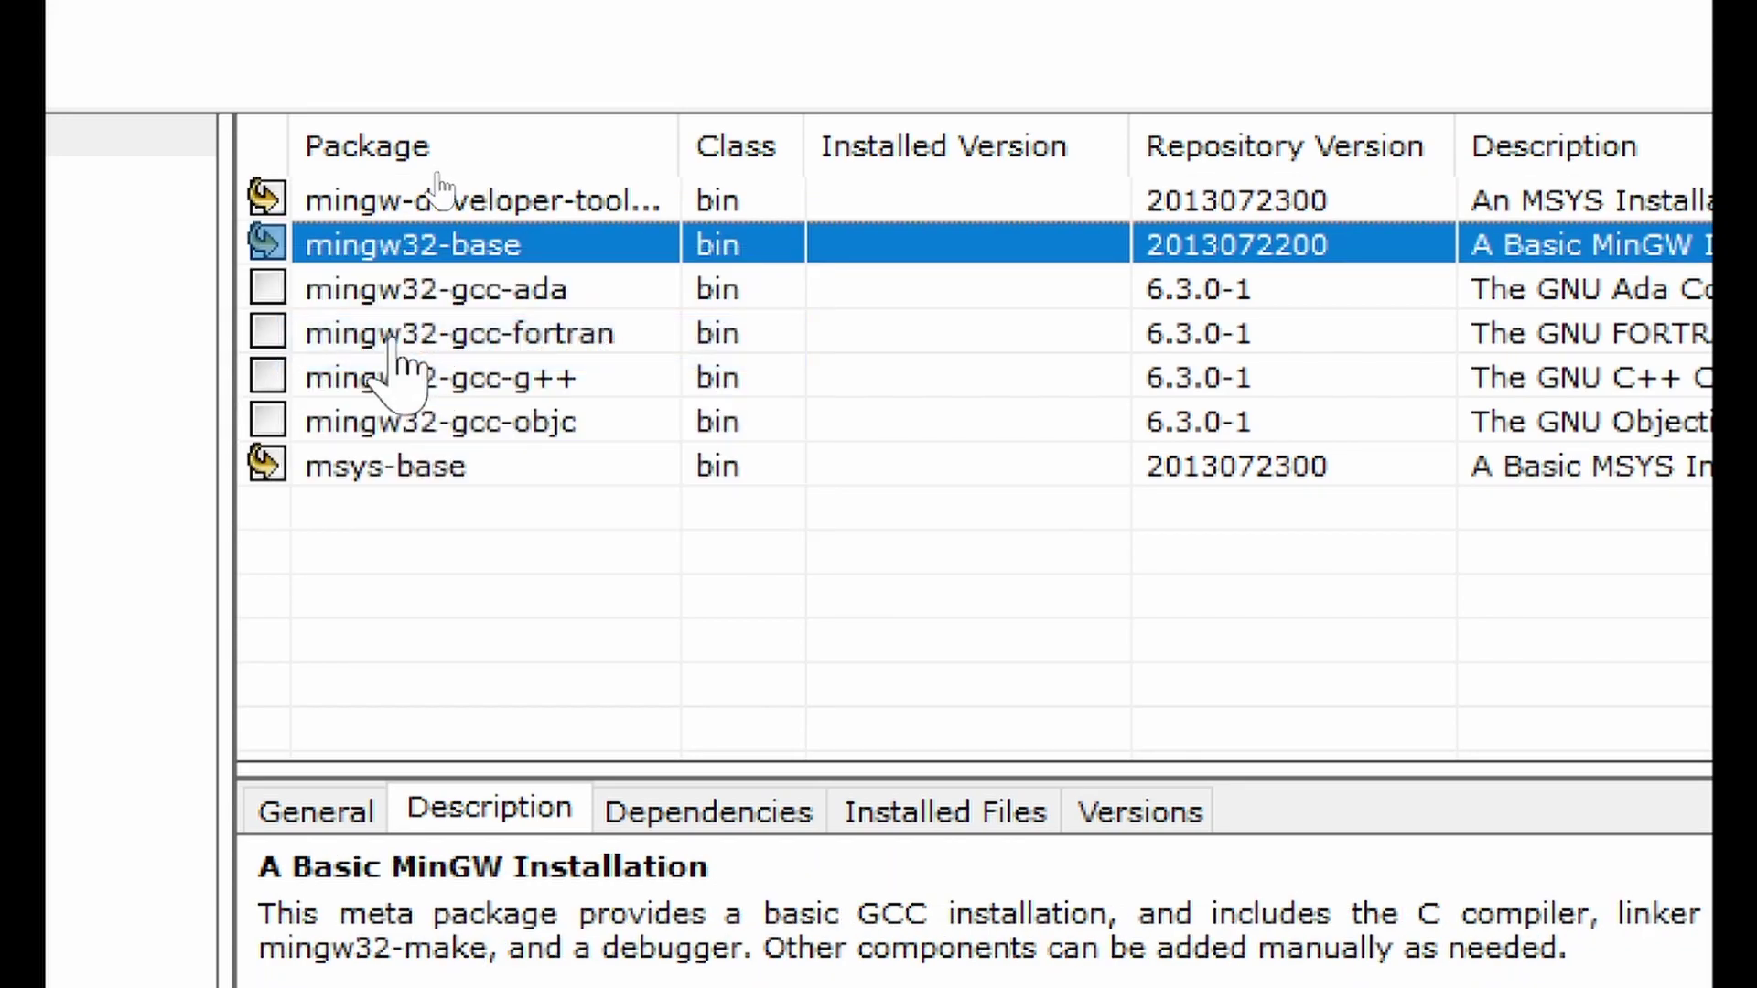
click(267, 291)
click(267, 295)
click(384, 384)
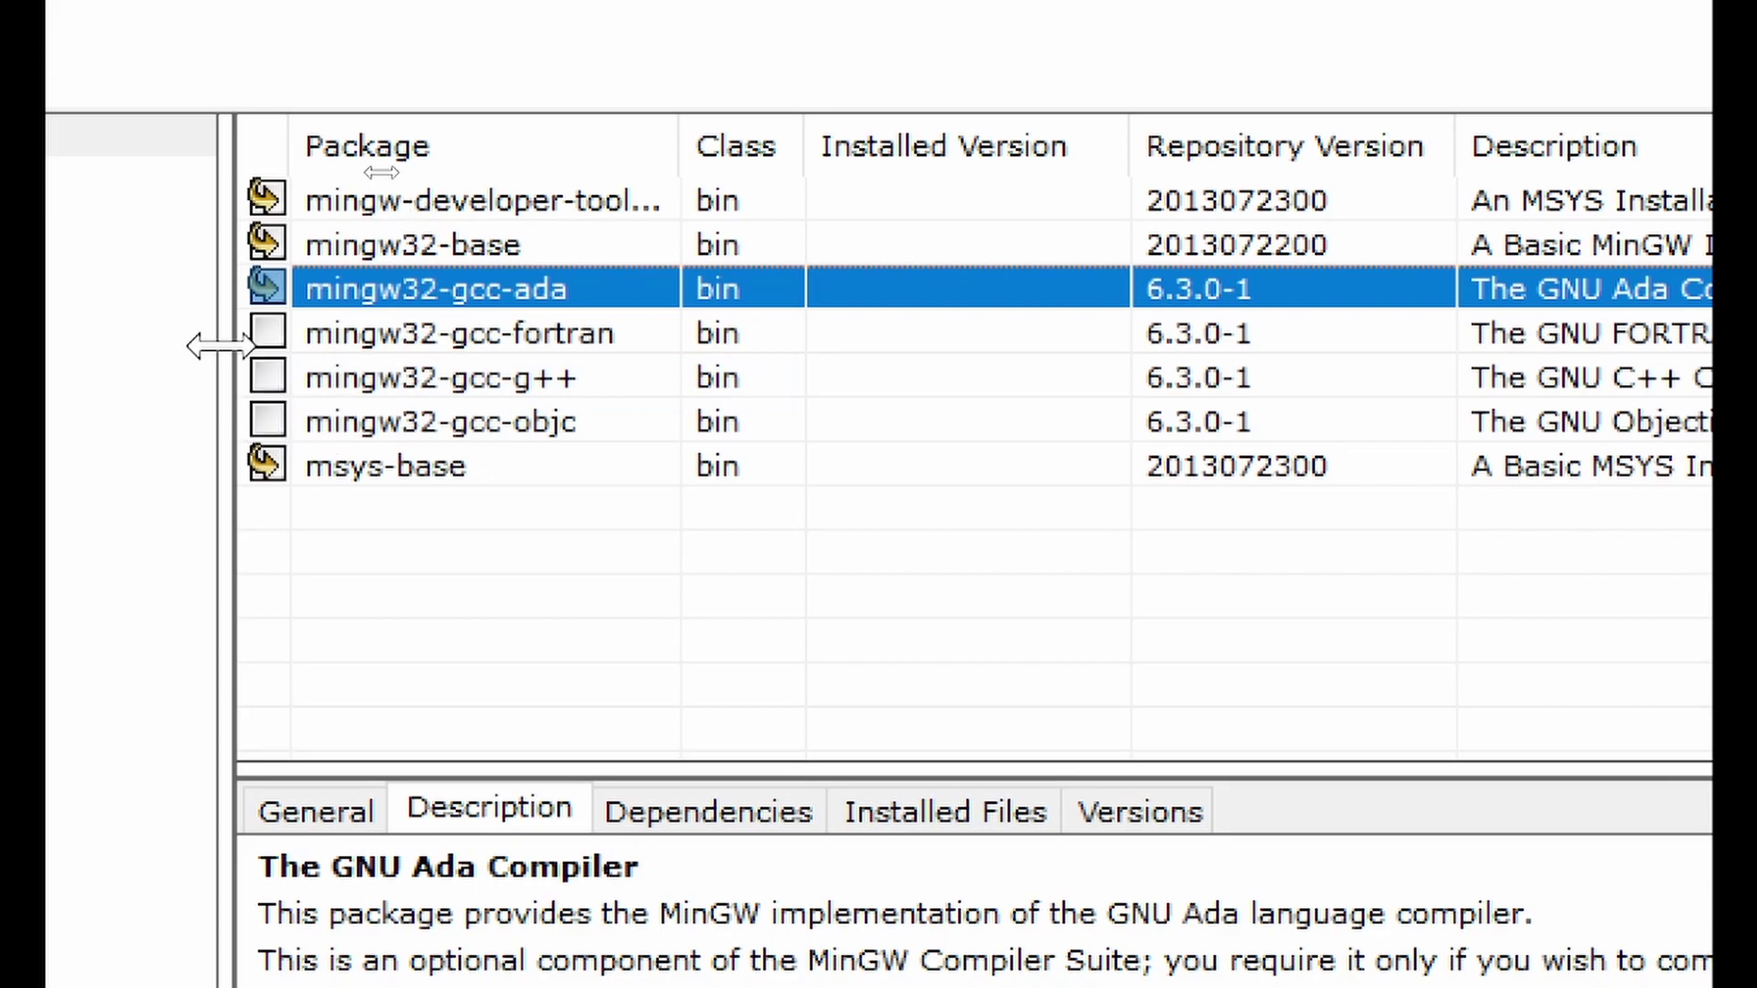
- Mark the mingw32-gcc-fortran, mingw32-gcc-g++ and mingw32-gcc-objc packages for installation
click(274, 337)
click(572, 419)
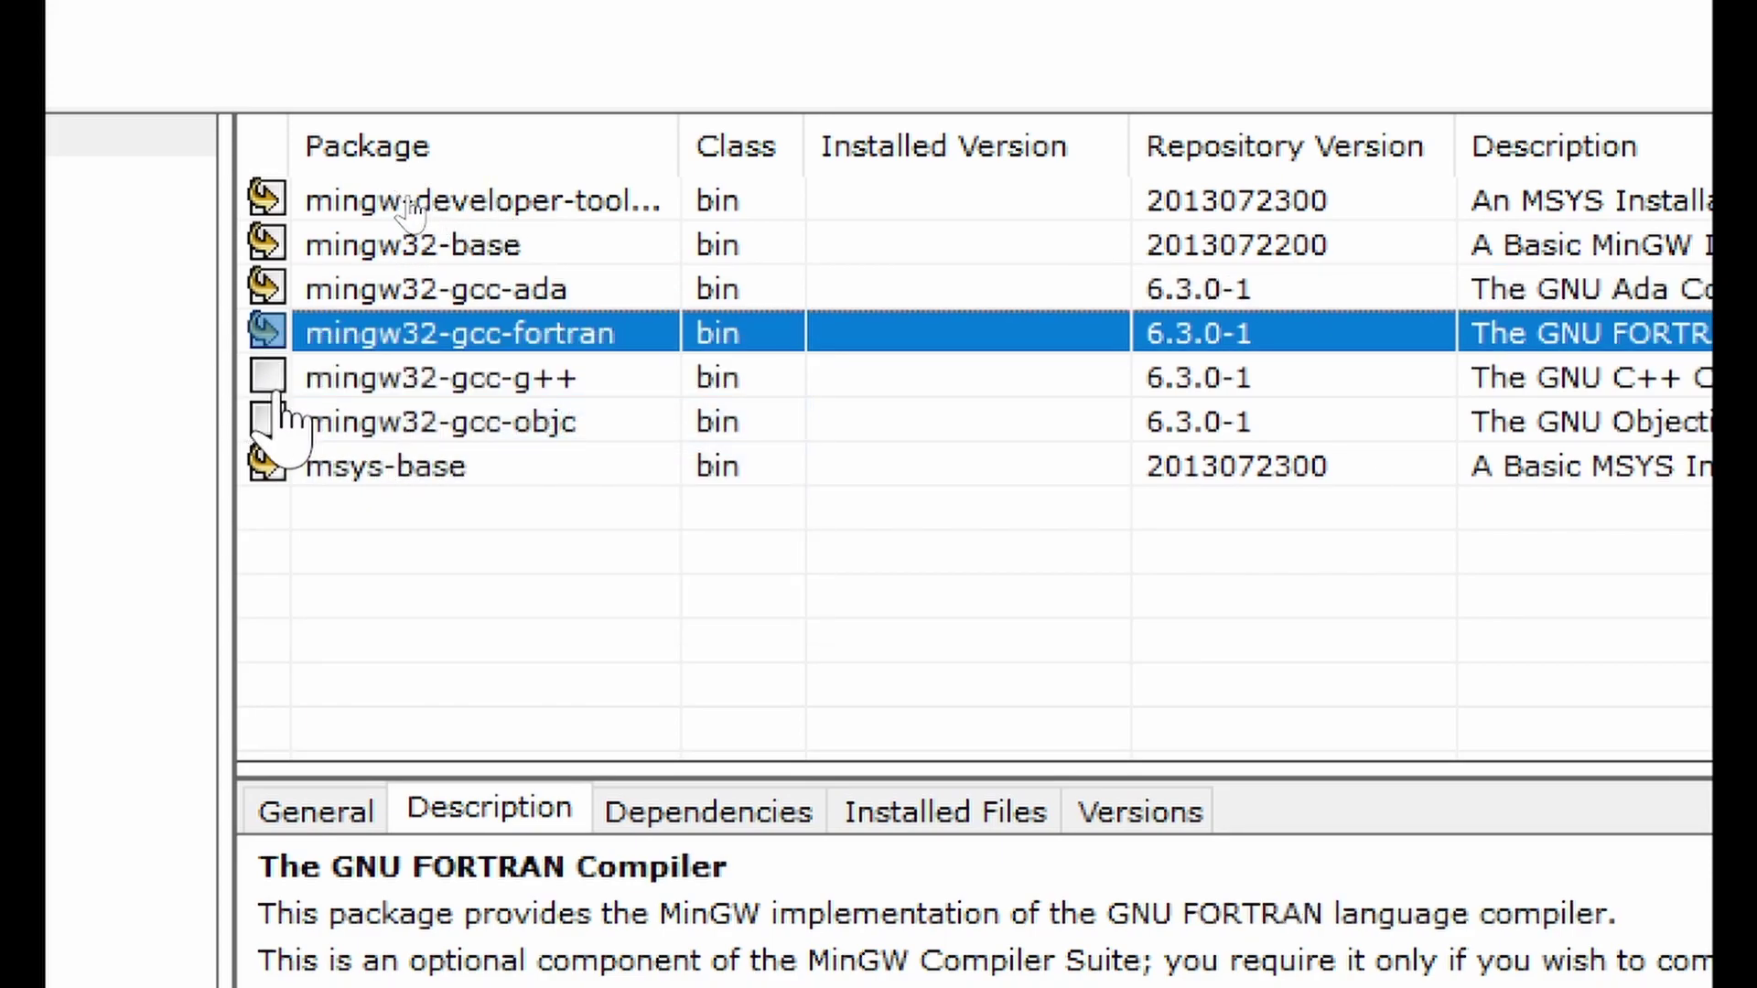
click(271, 383)
click(394, 477)
click(272, 424)
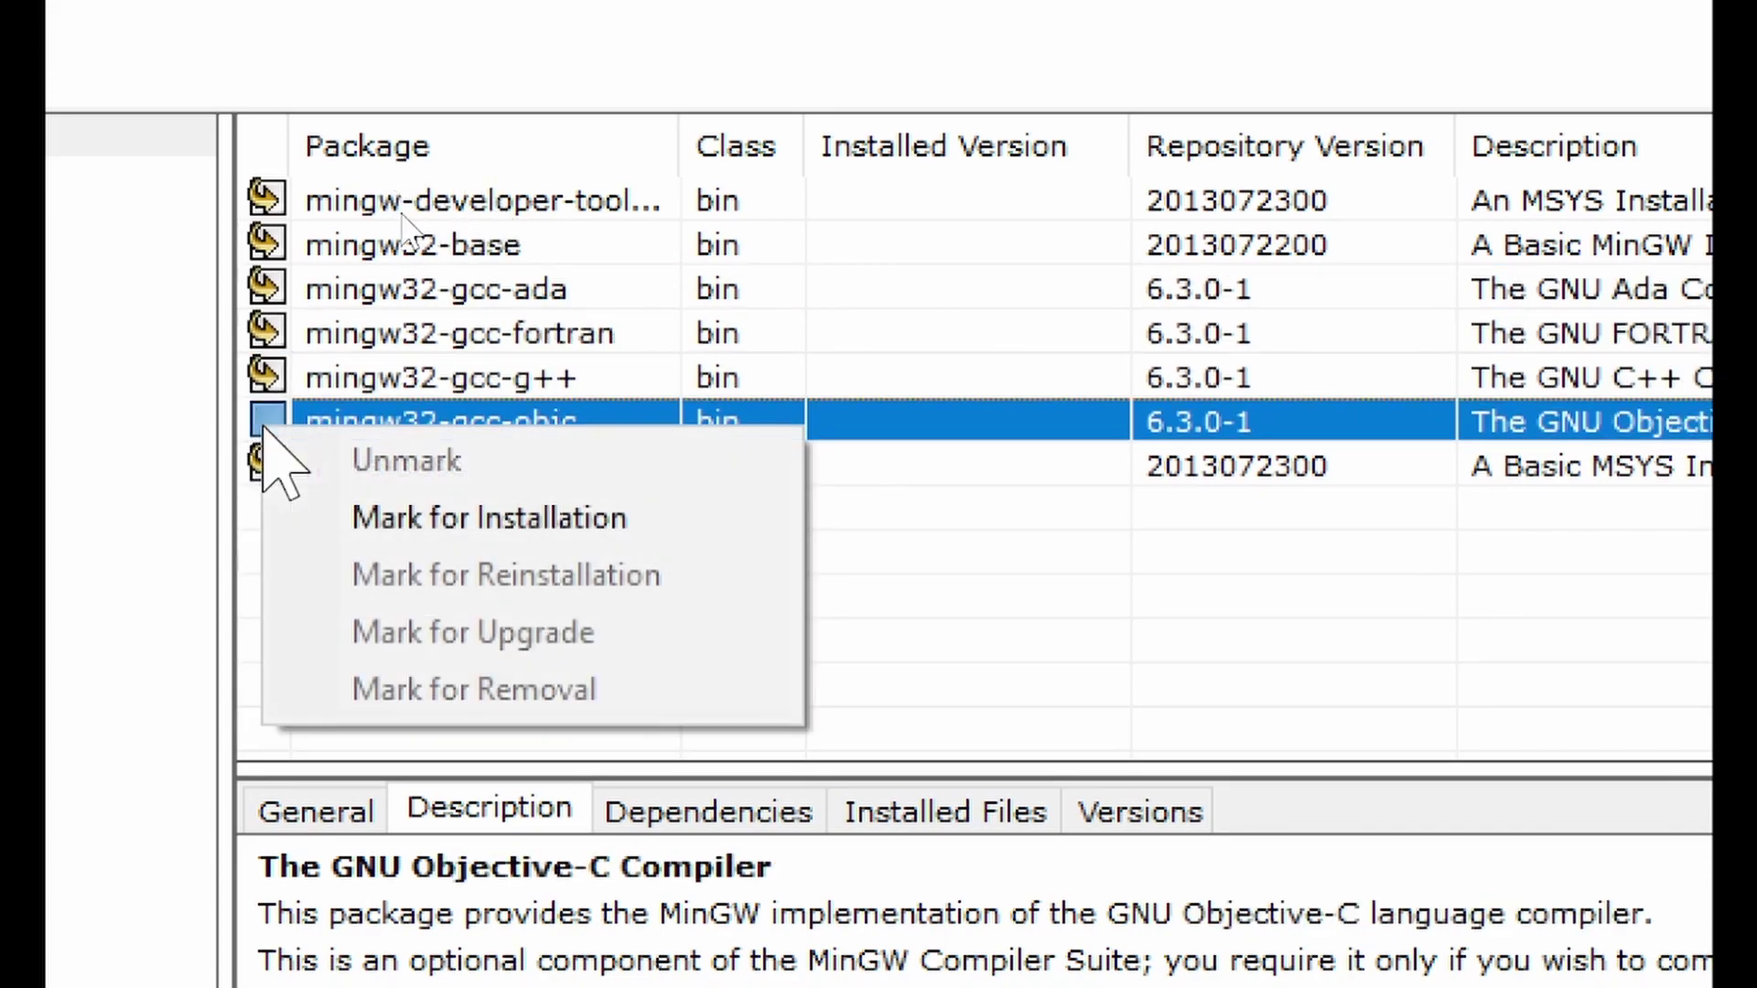
click(457, 514)
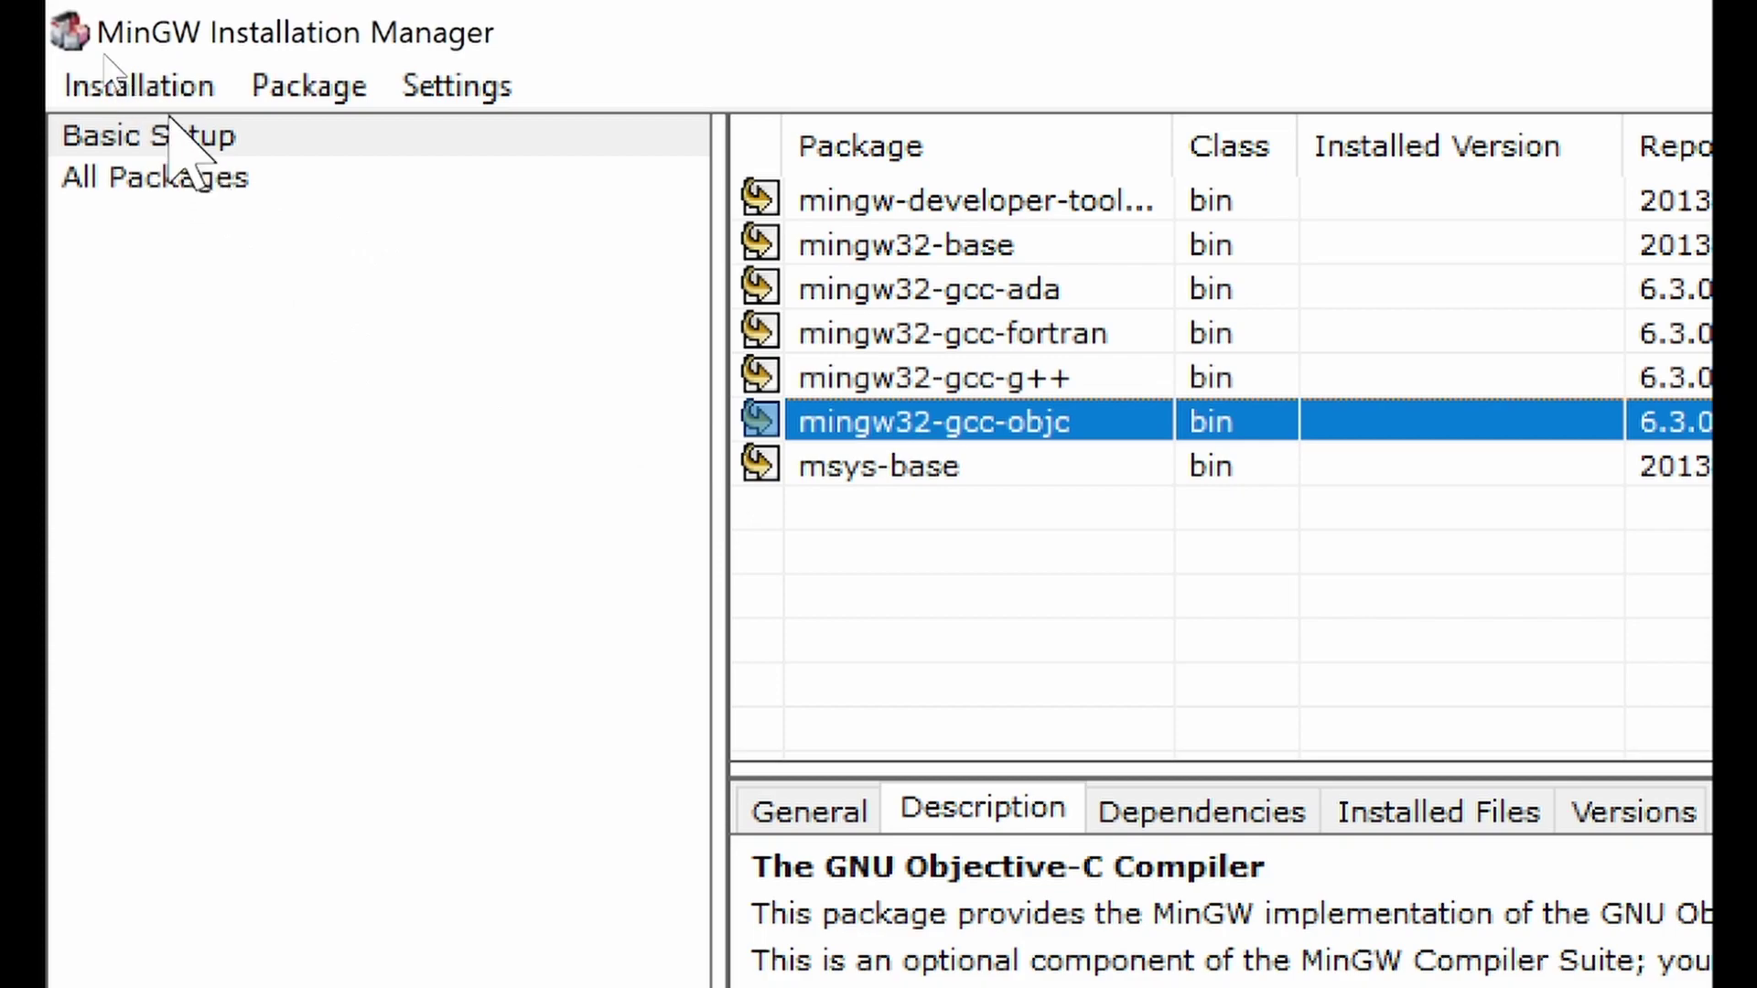
- Apply the pending package changes, dismiss the finished installation dialog and close the MinGW Installation Manager
click(143, 90)
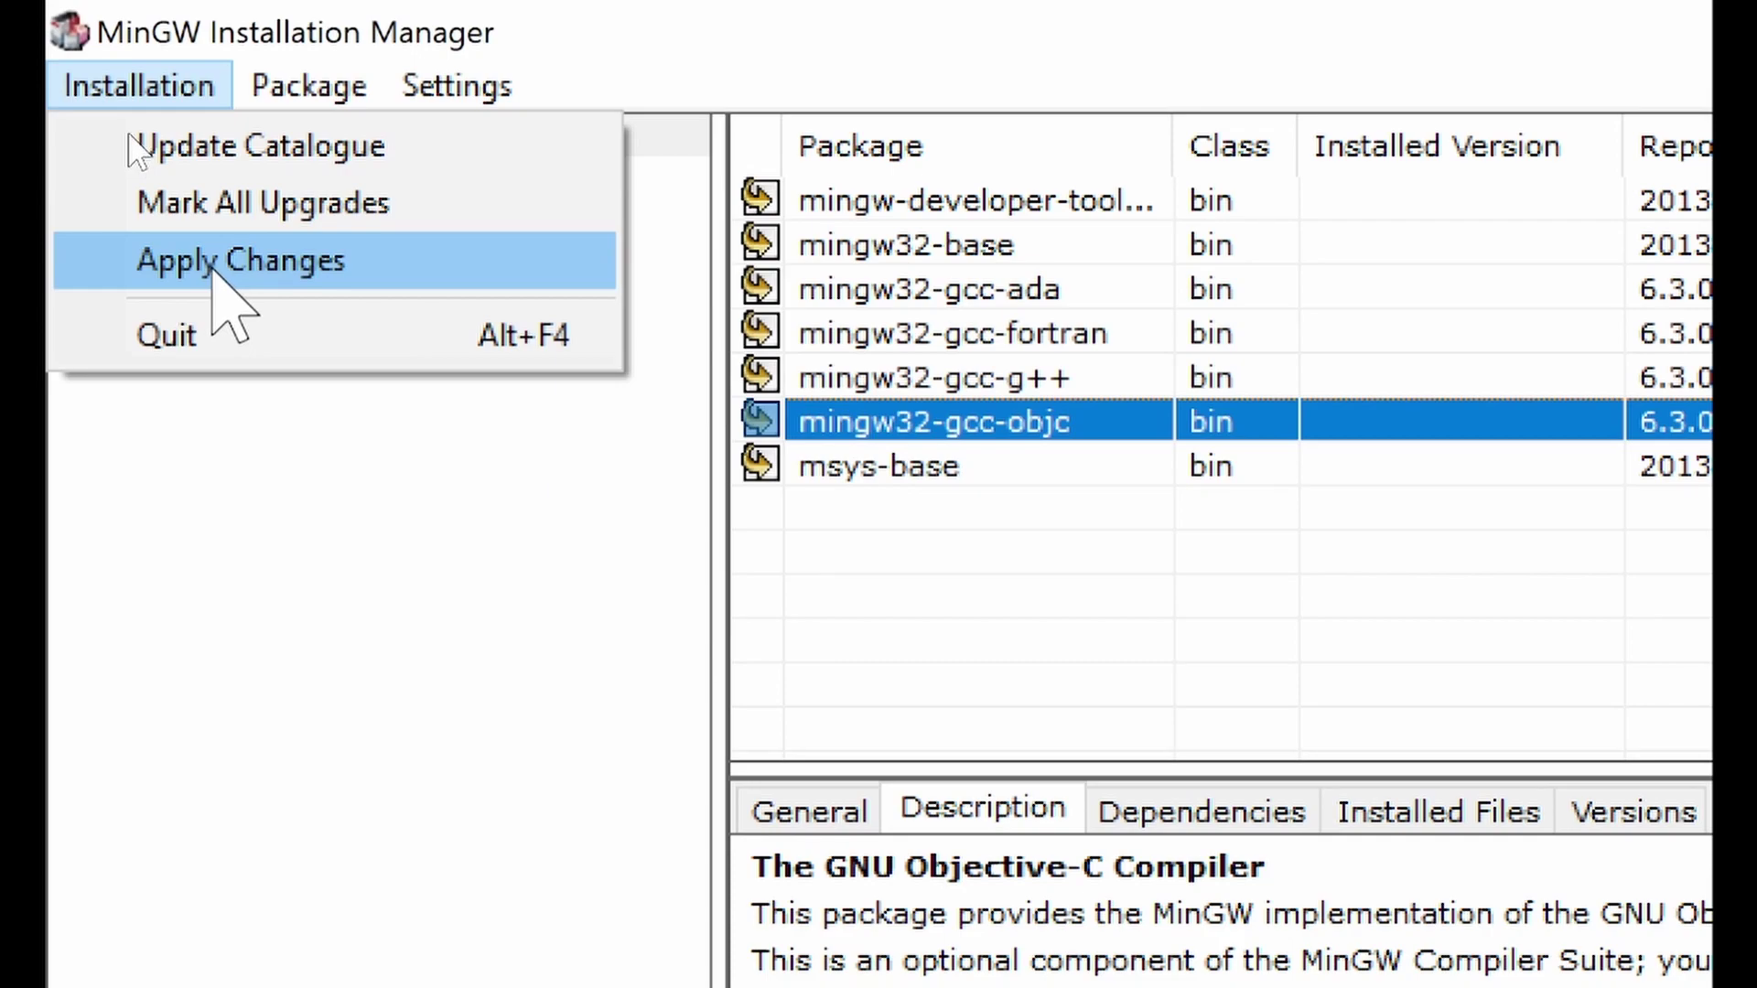
click(213, 266)
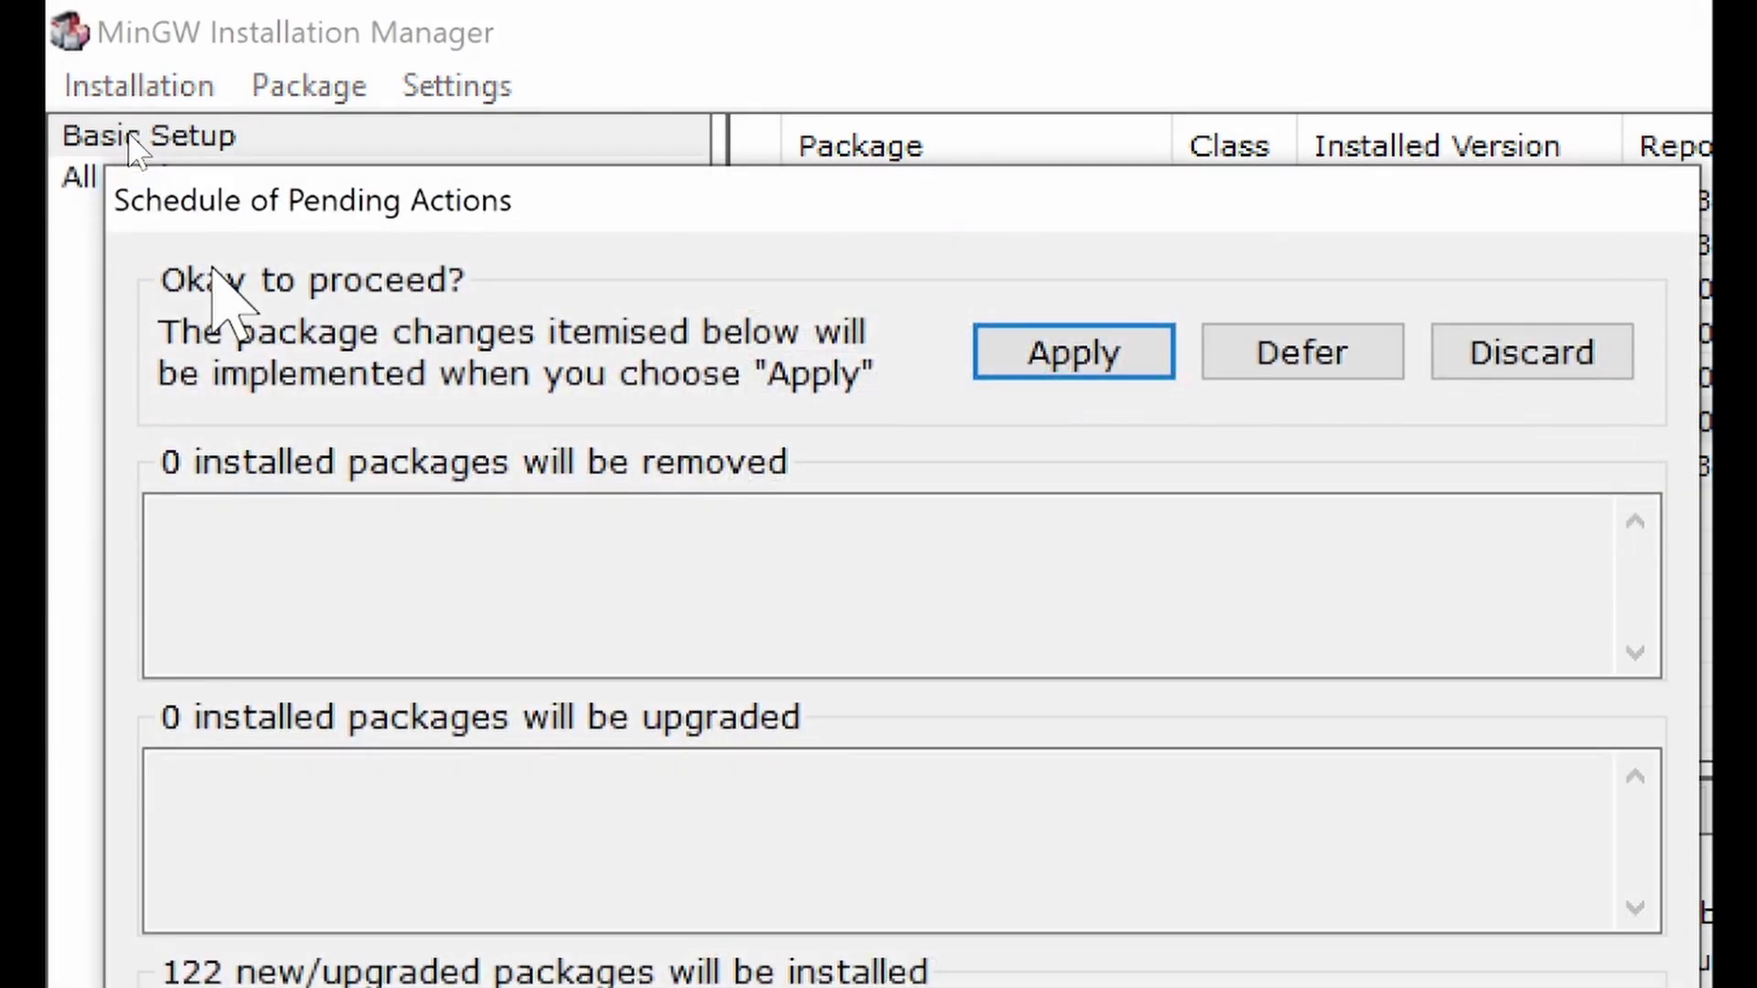
click(1080, 356)
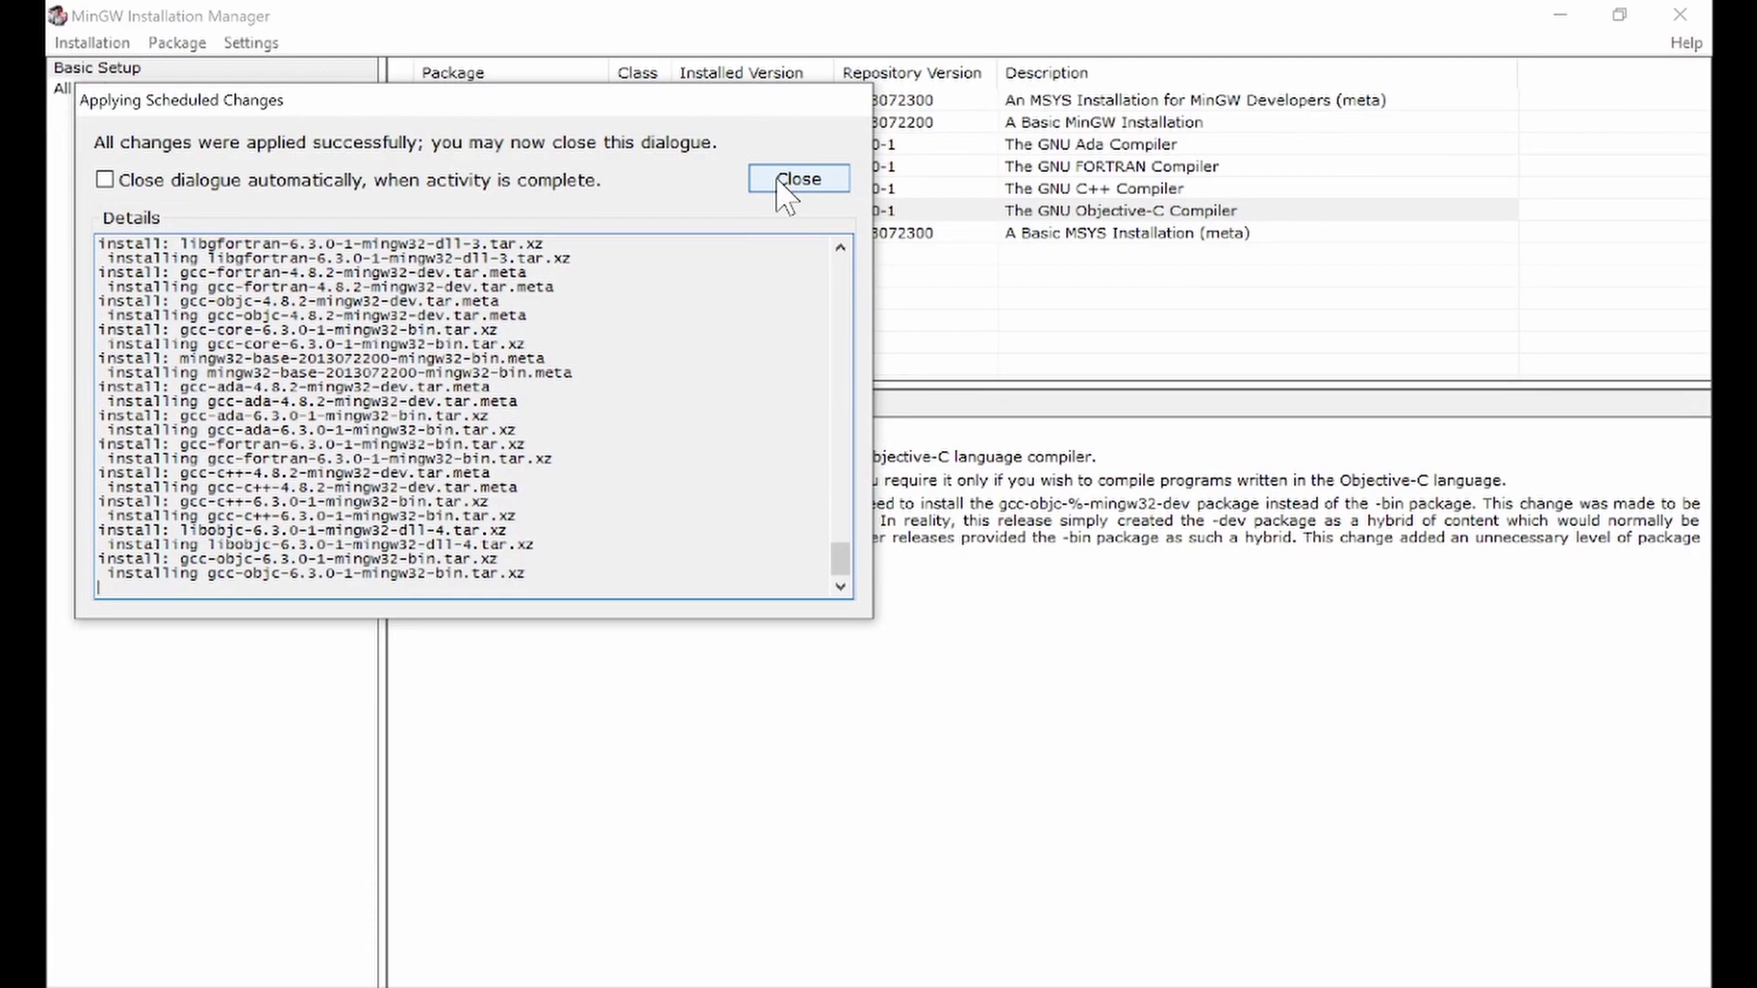
click(777, 179)
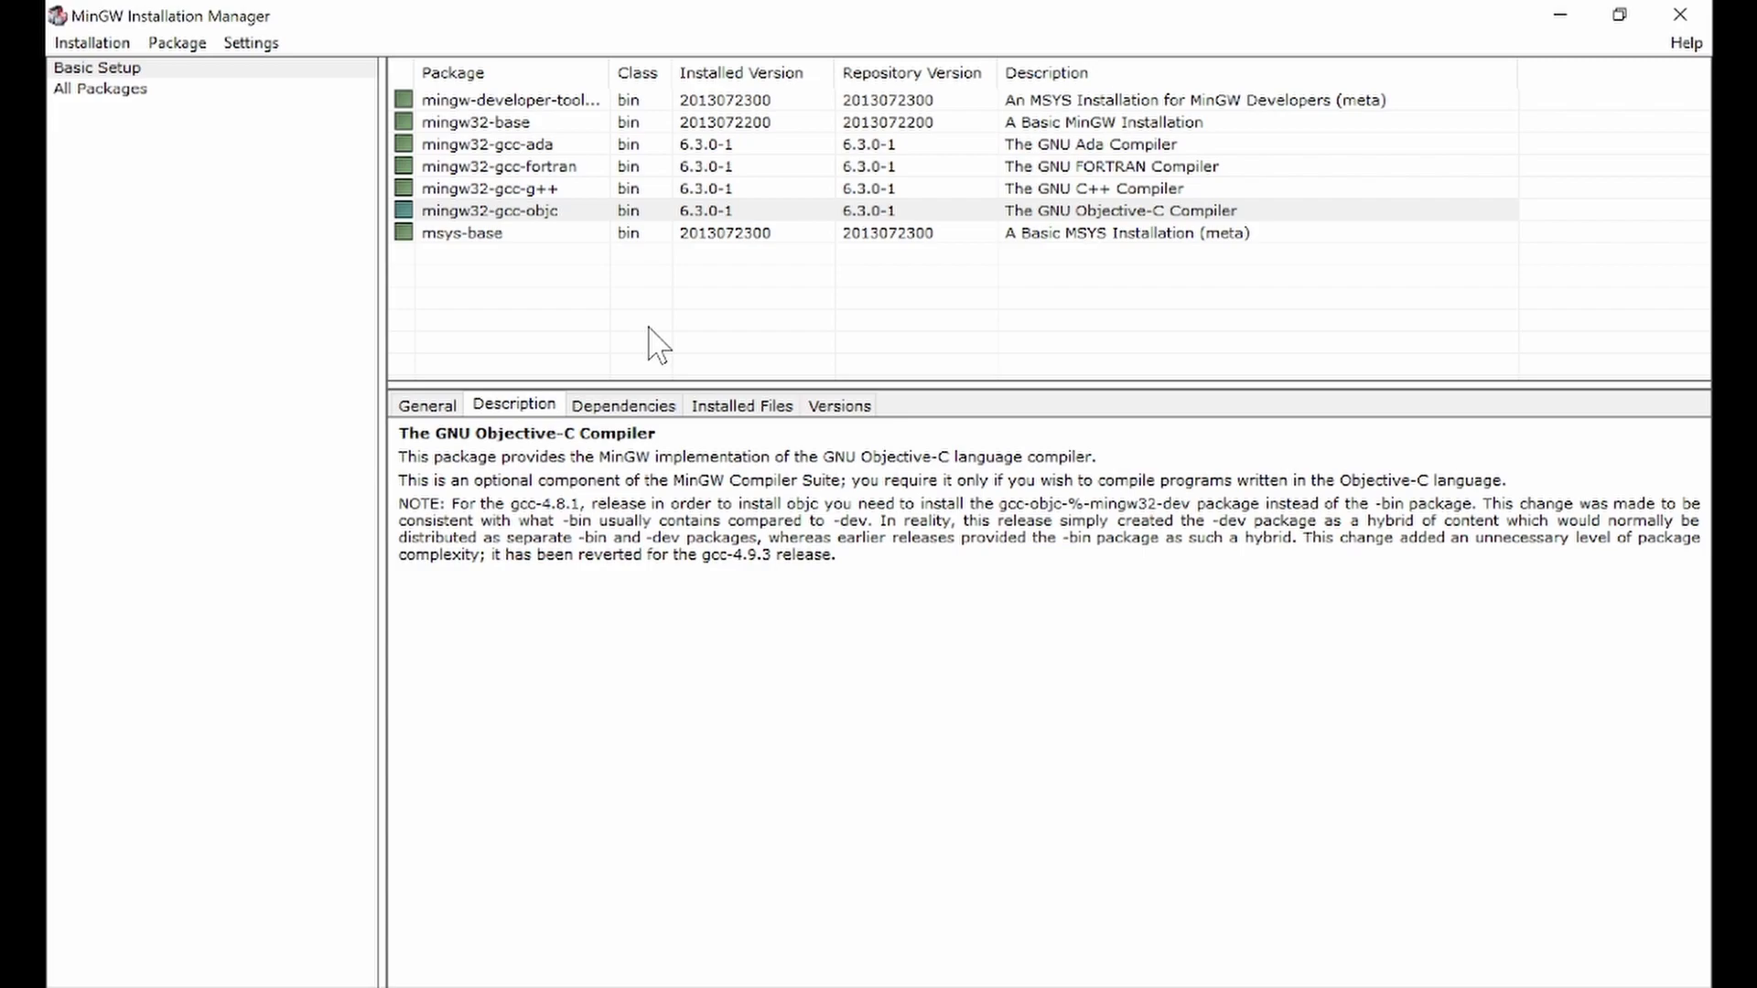
click(1704, 11)
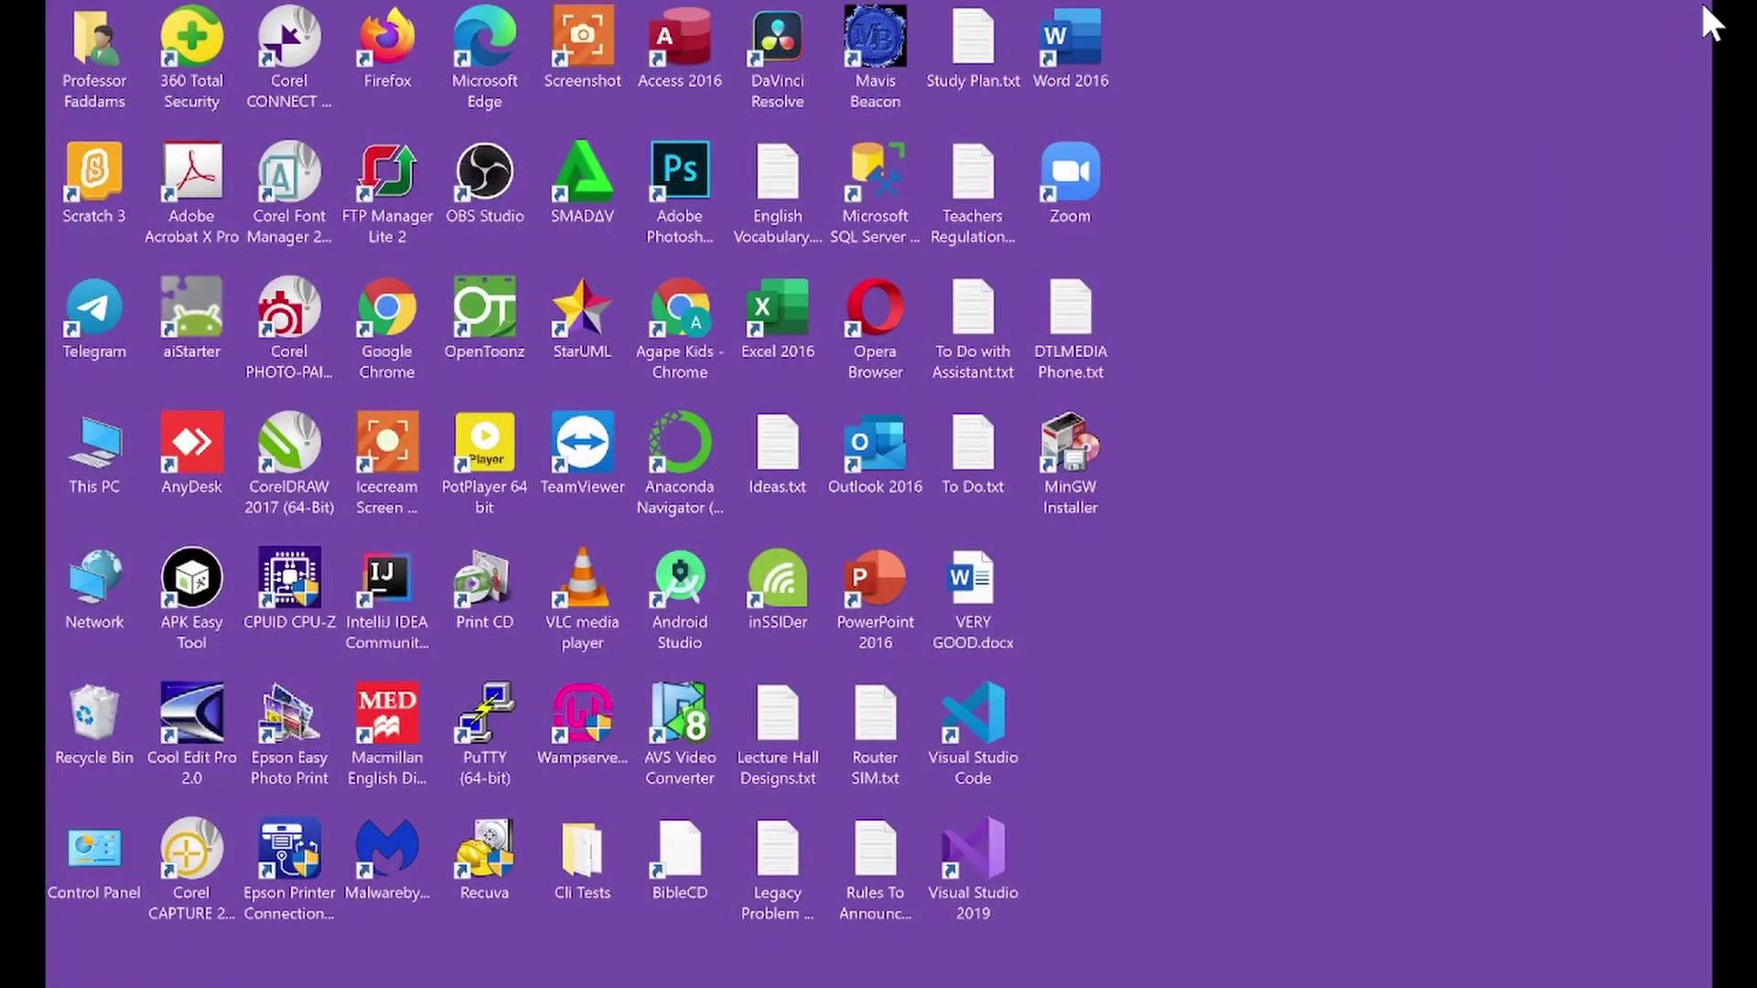
- Open This PC in a maximized window and go to the bin folder inside MinGW on the C: drive
double_click(97, 446)
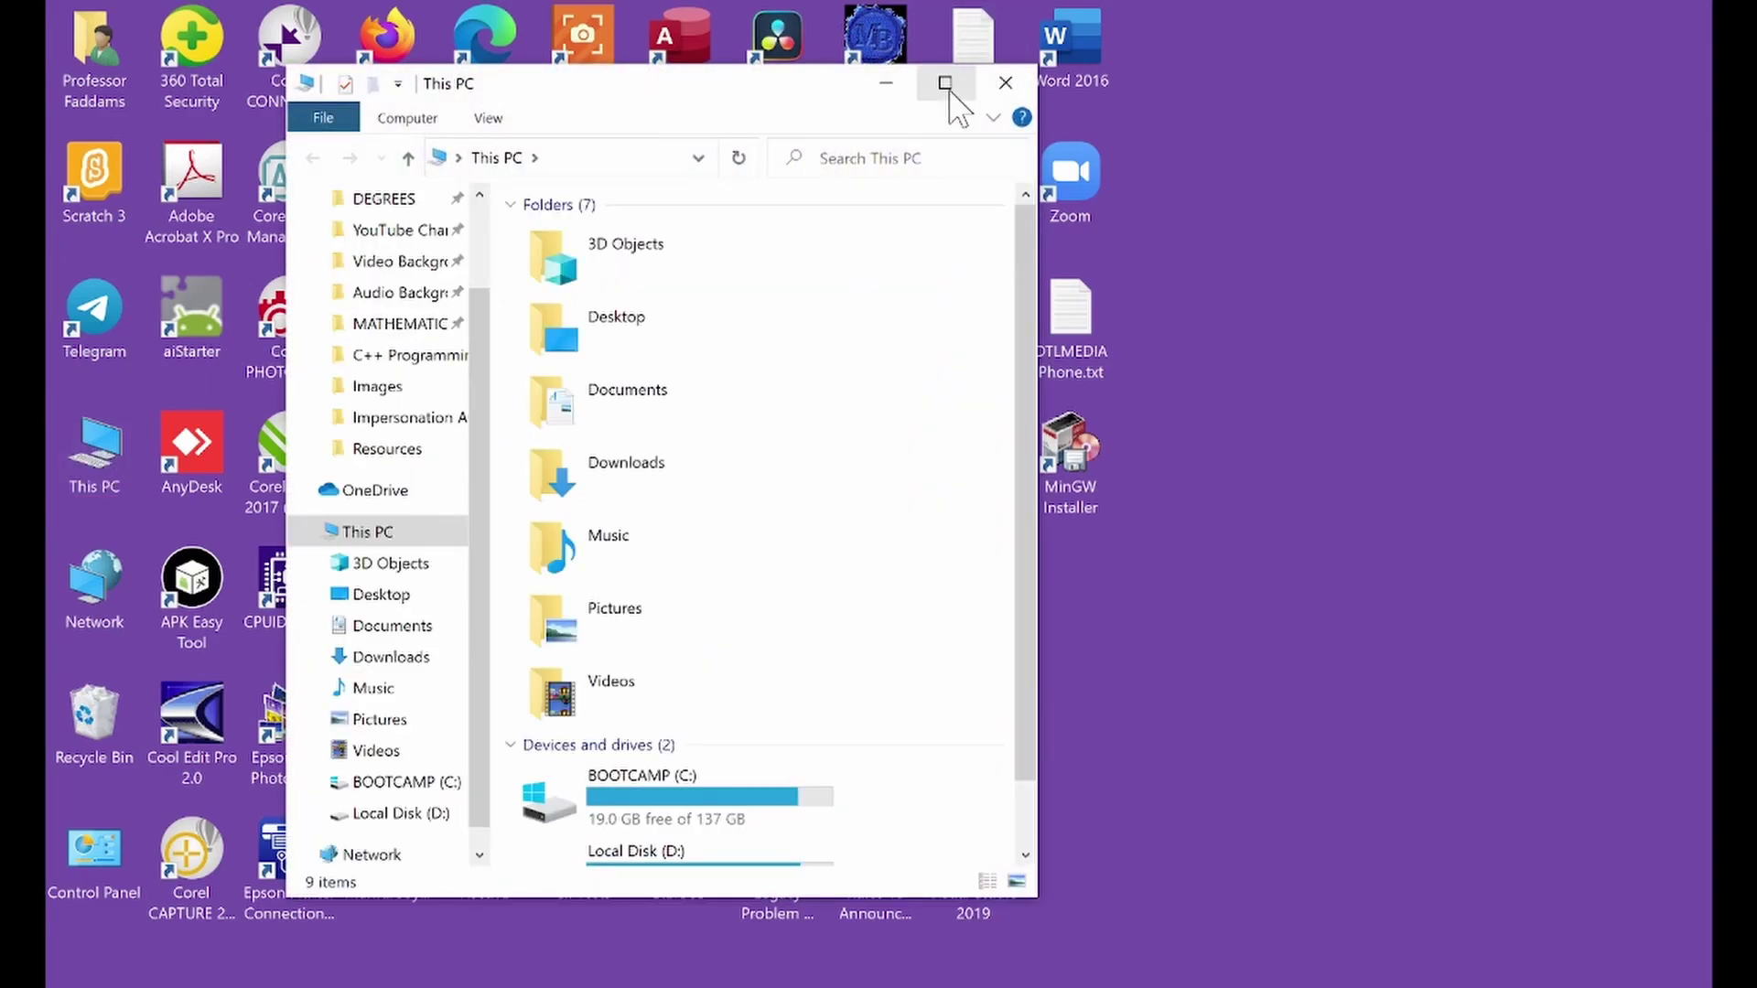
click(943, 84)
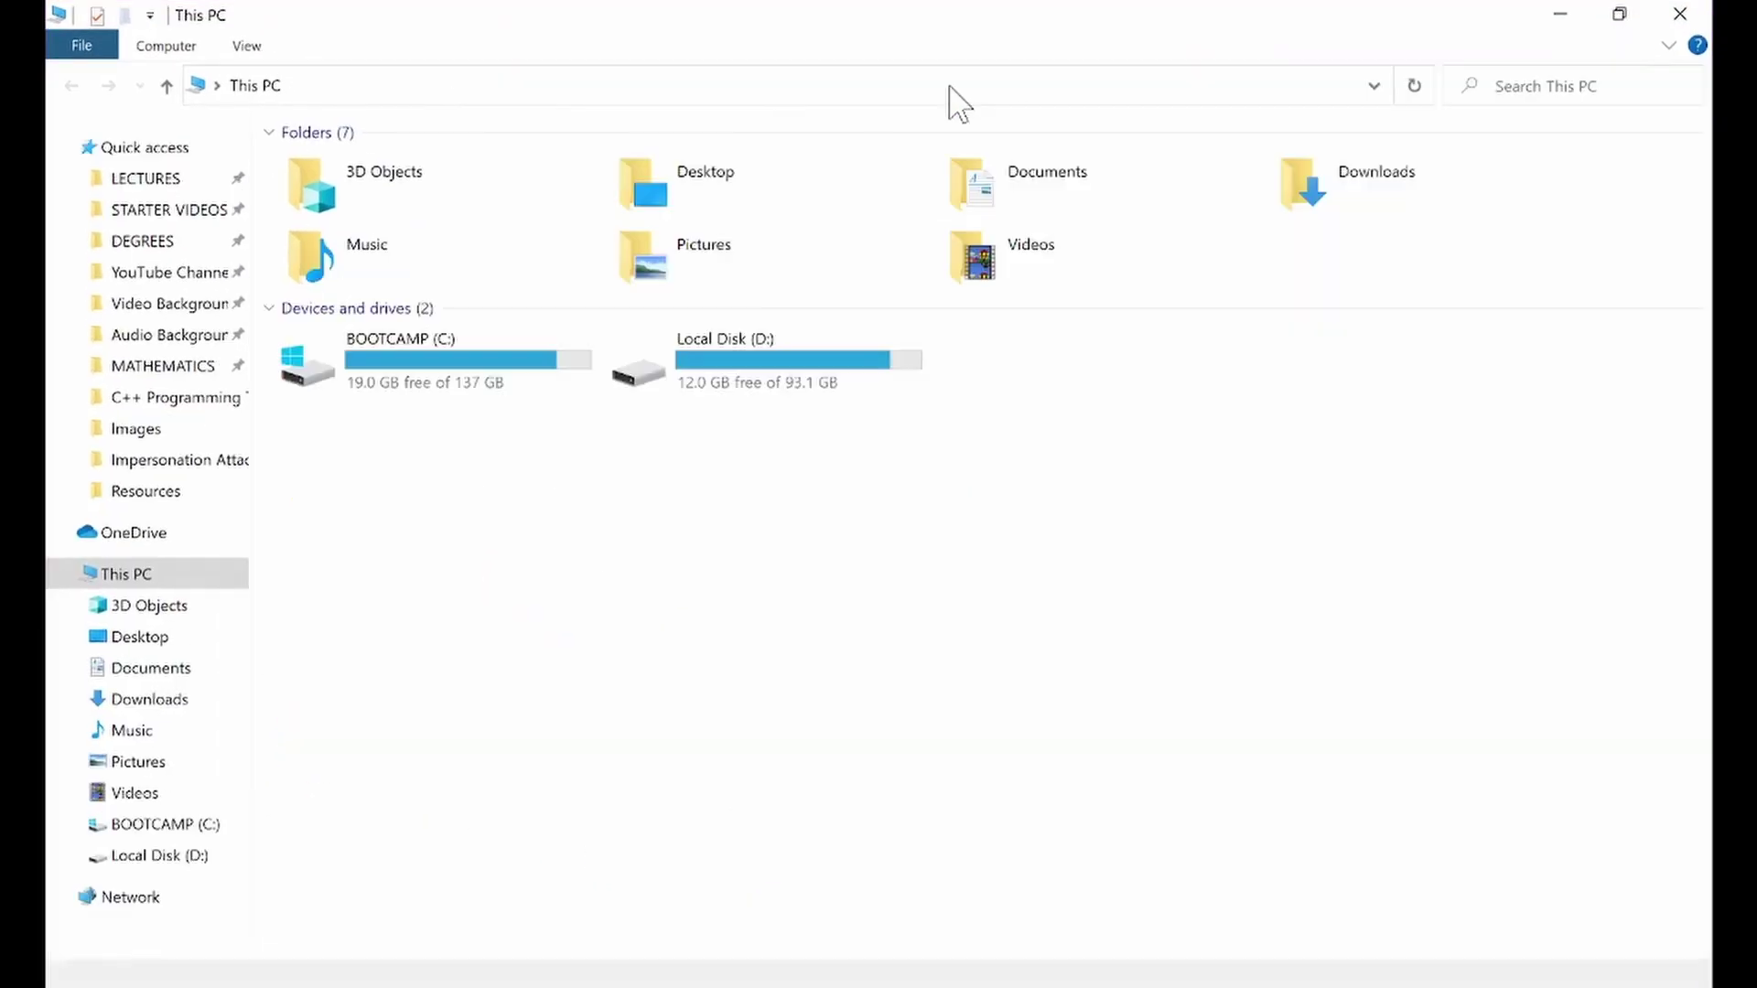
click(207, 828)
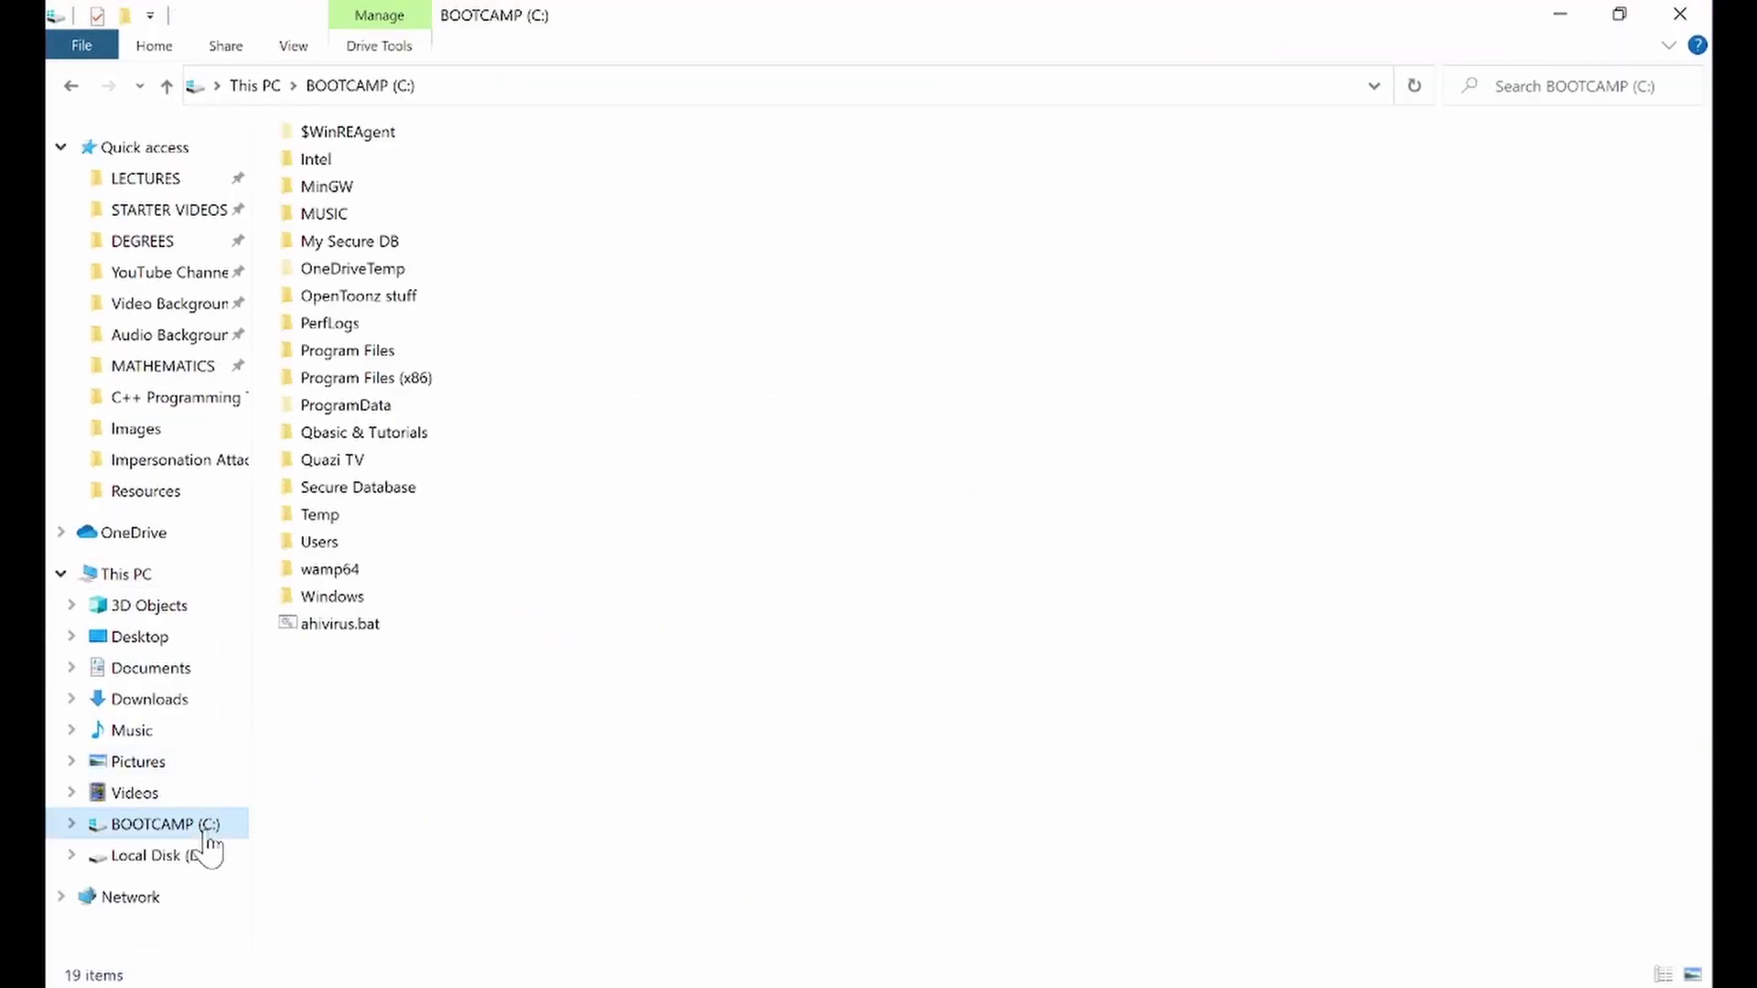
click(331, 189)
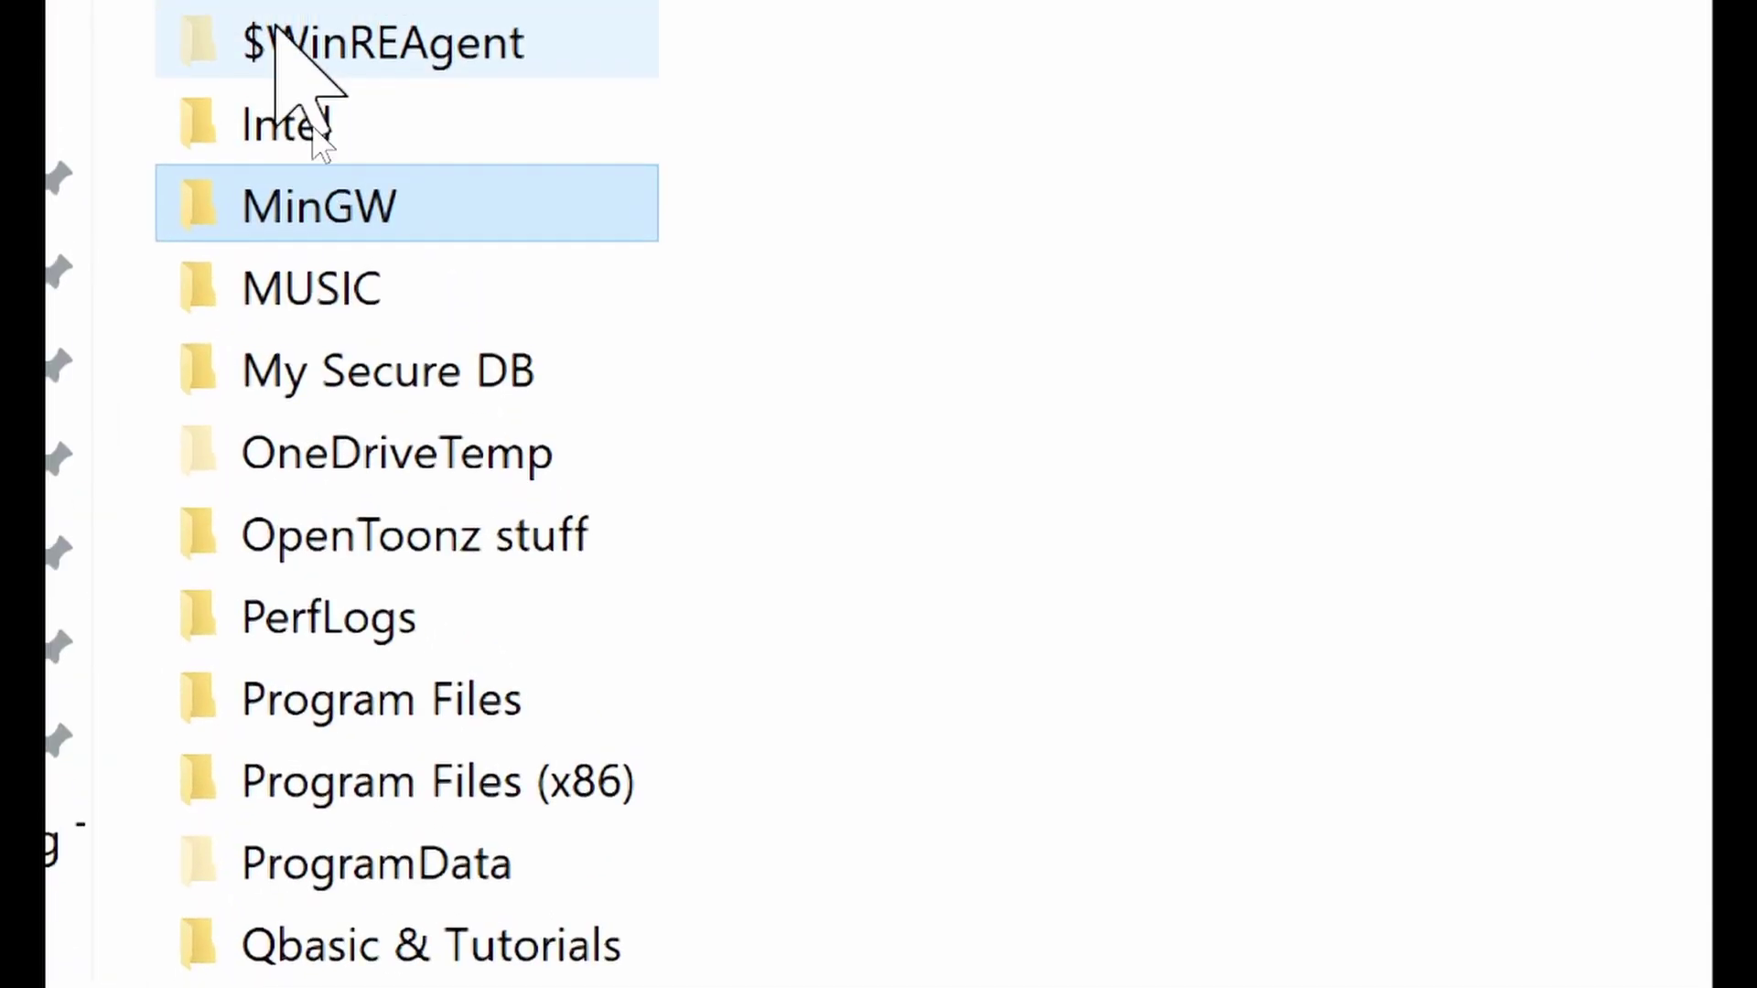
mouse_move(340, 190)
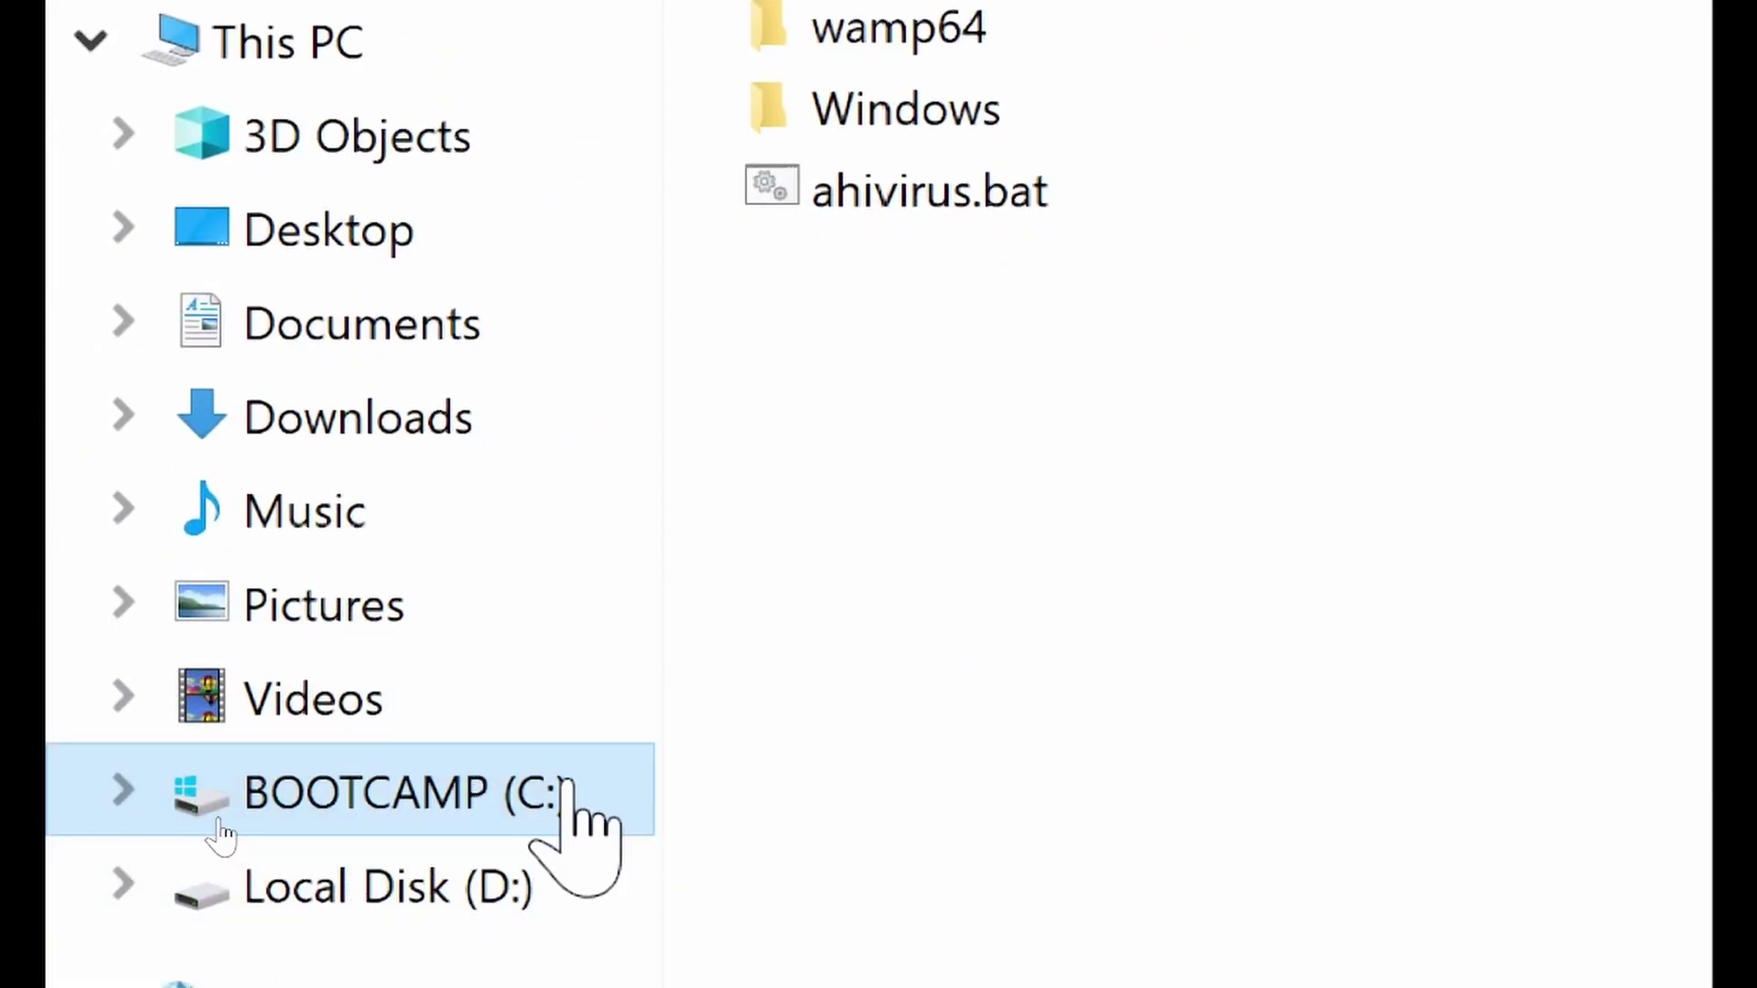
click(1015, 42)
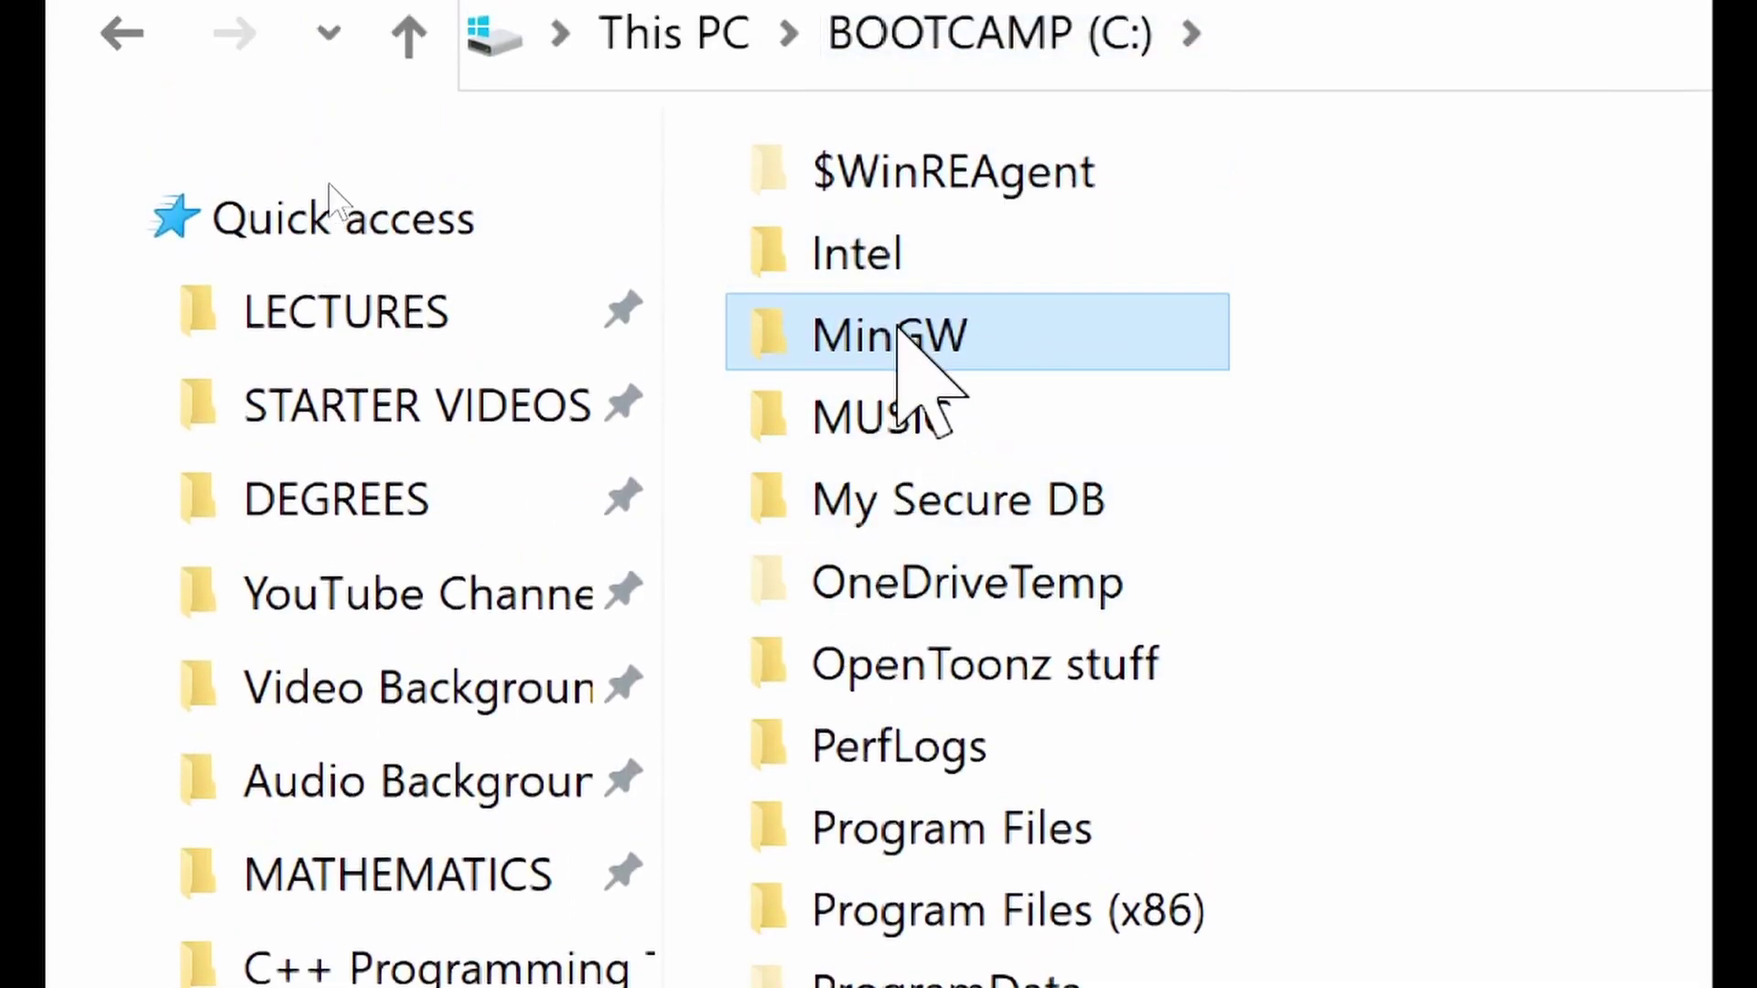
double_click(898, 334)
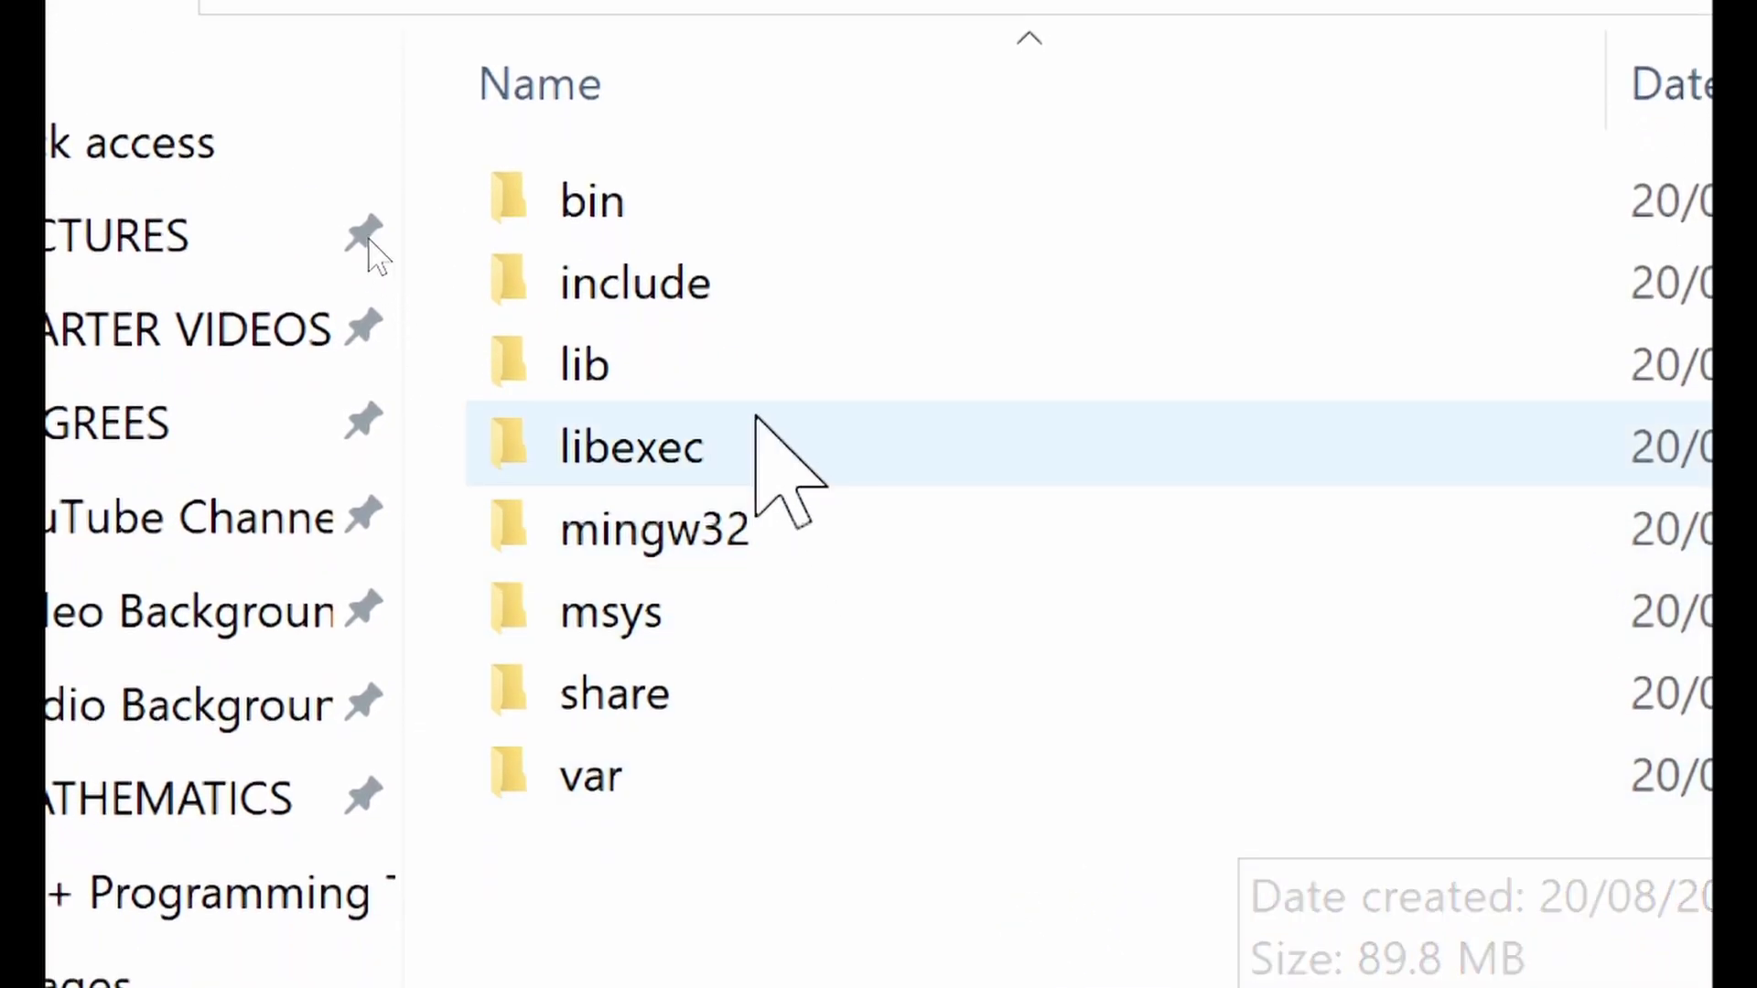
double_click(618, 210)
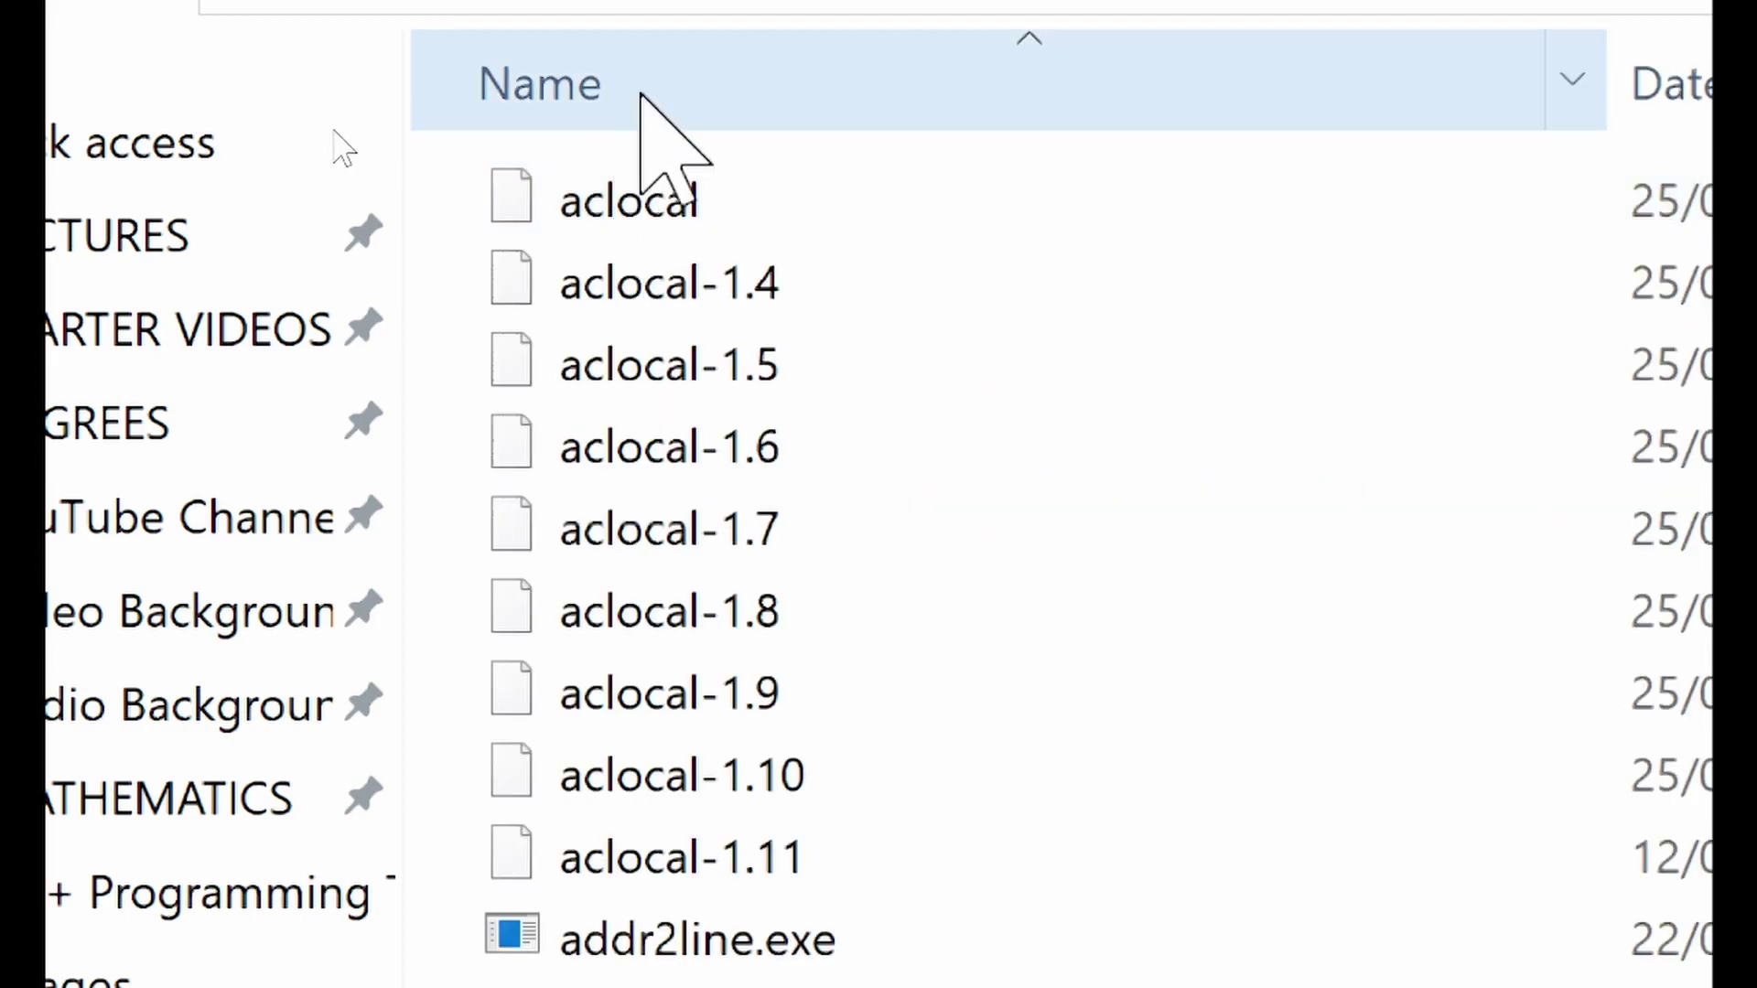
- Copy the bin folder's full path, C:\MinGW\bin, to the clipboard
mouse_move(916, 478)
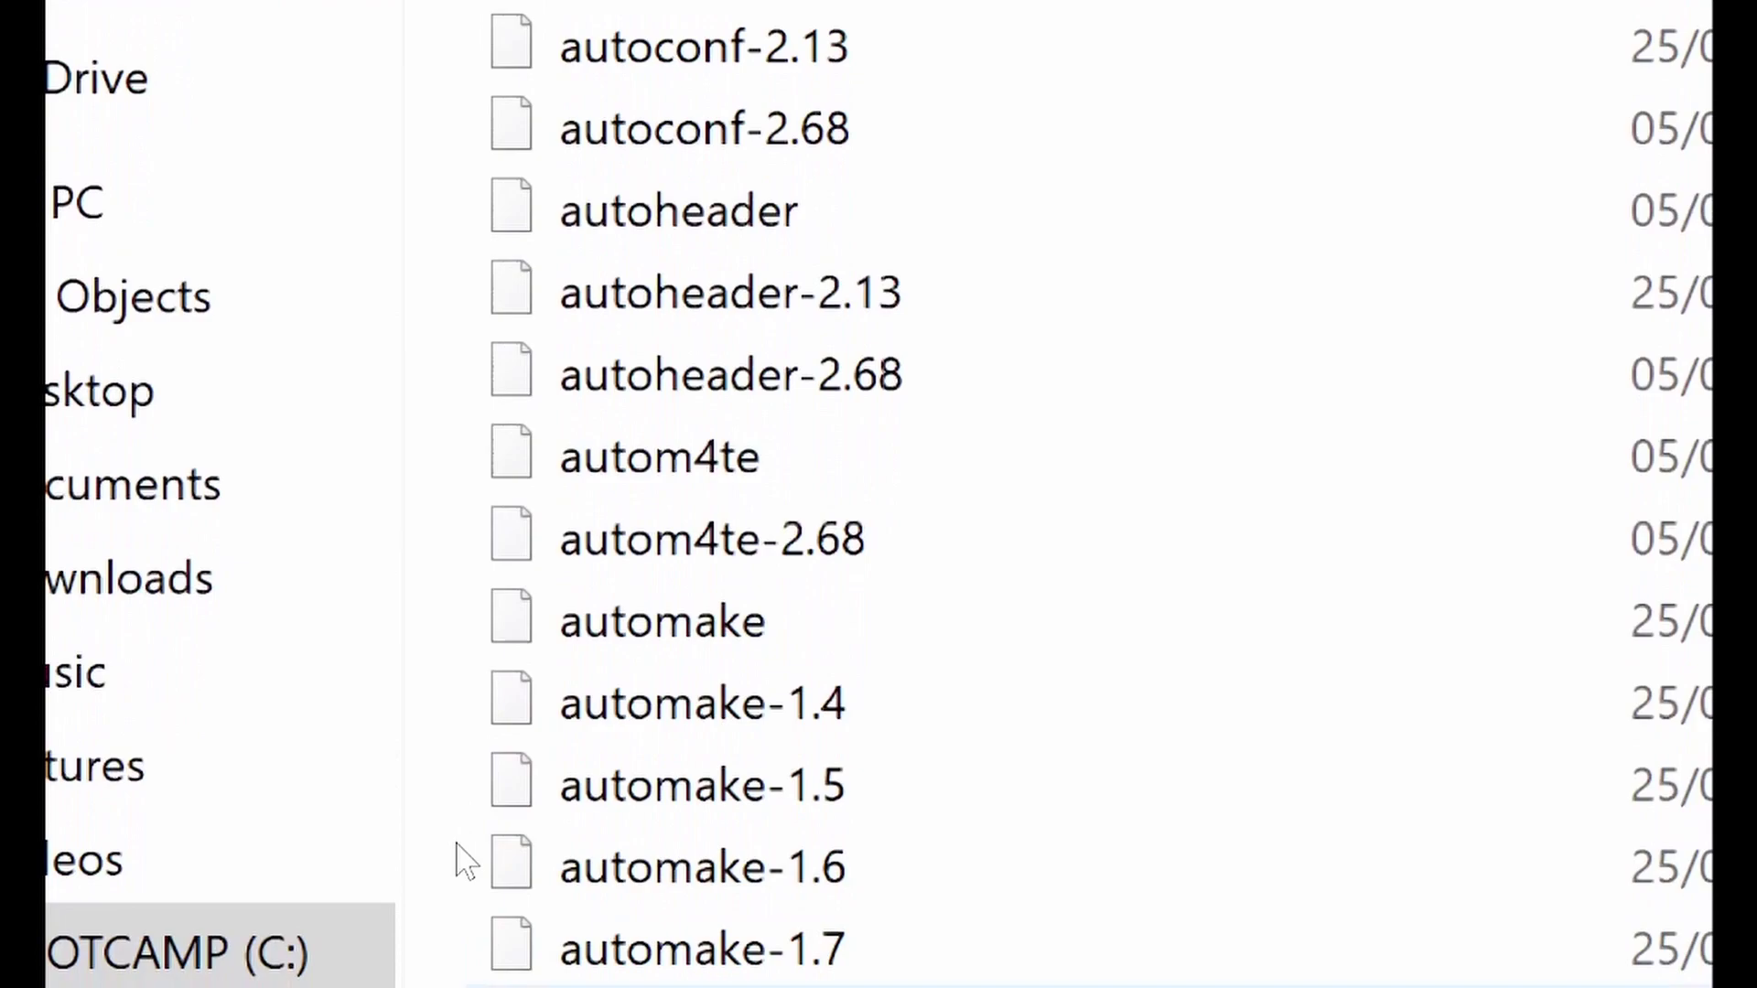
mouse_move(924, 499)
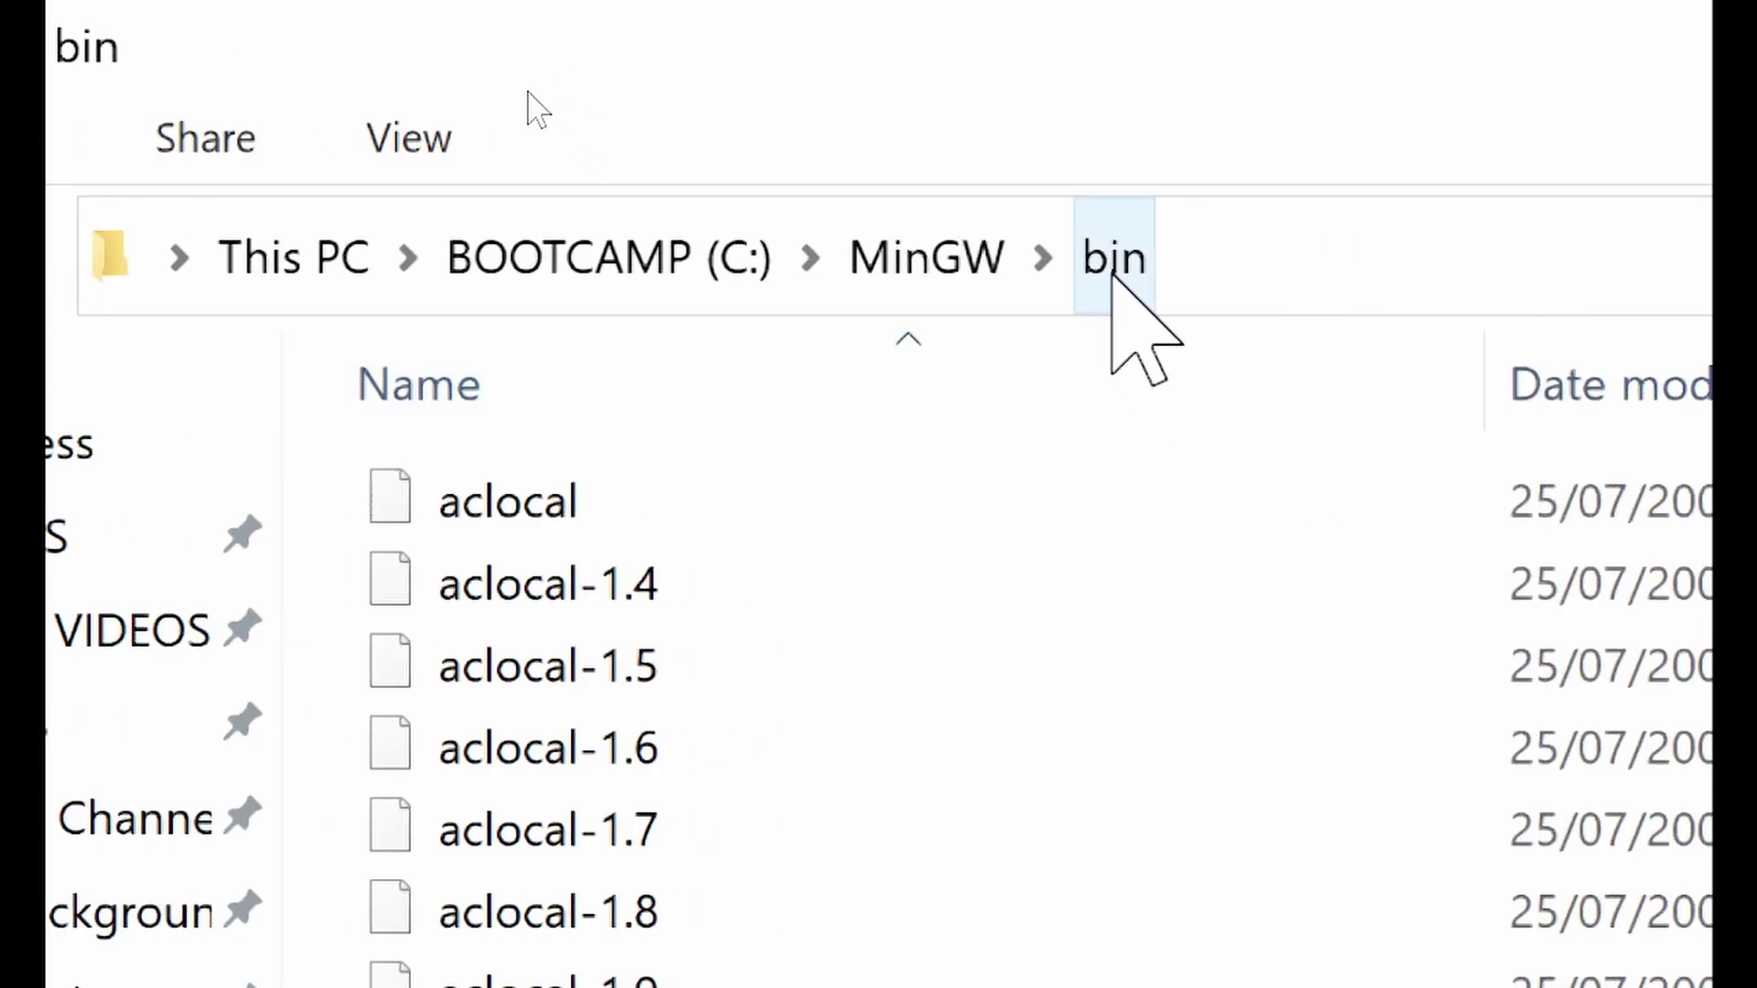
click(1350, 246)
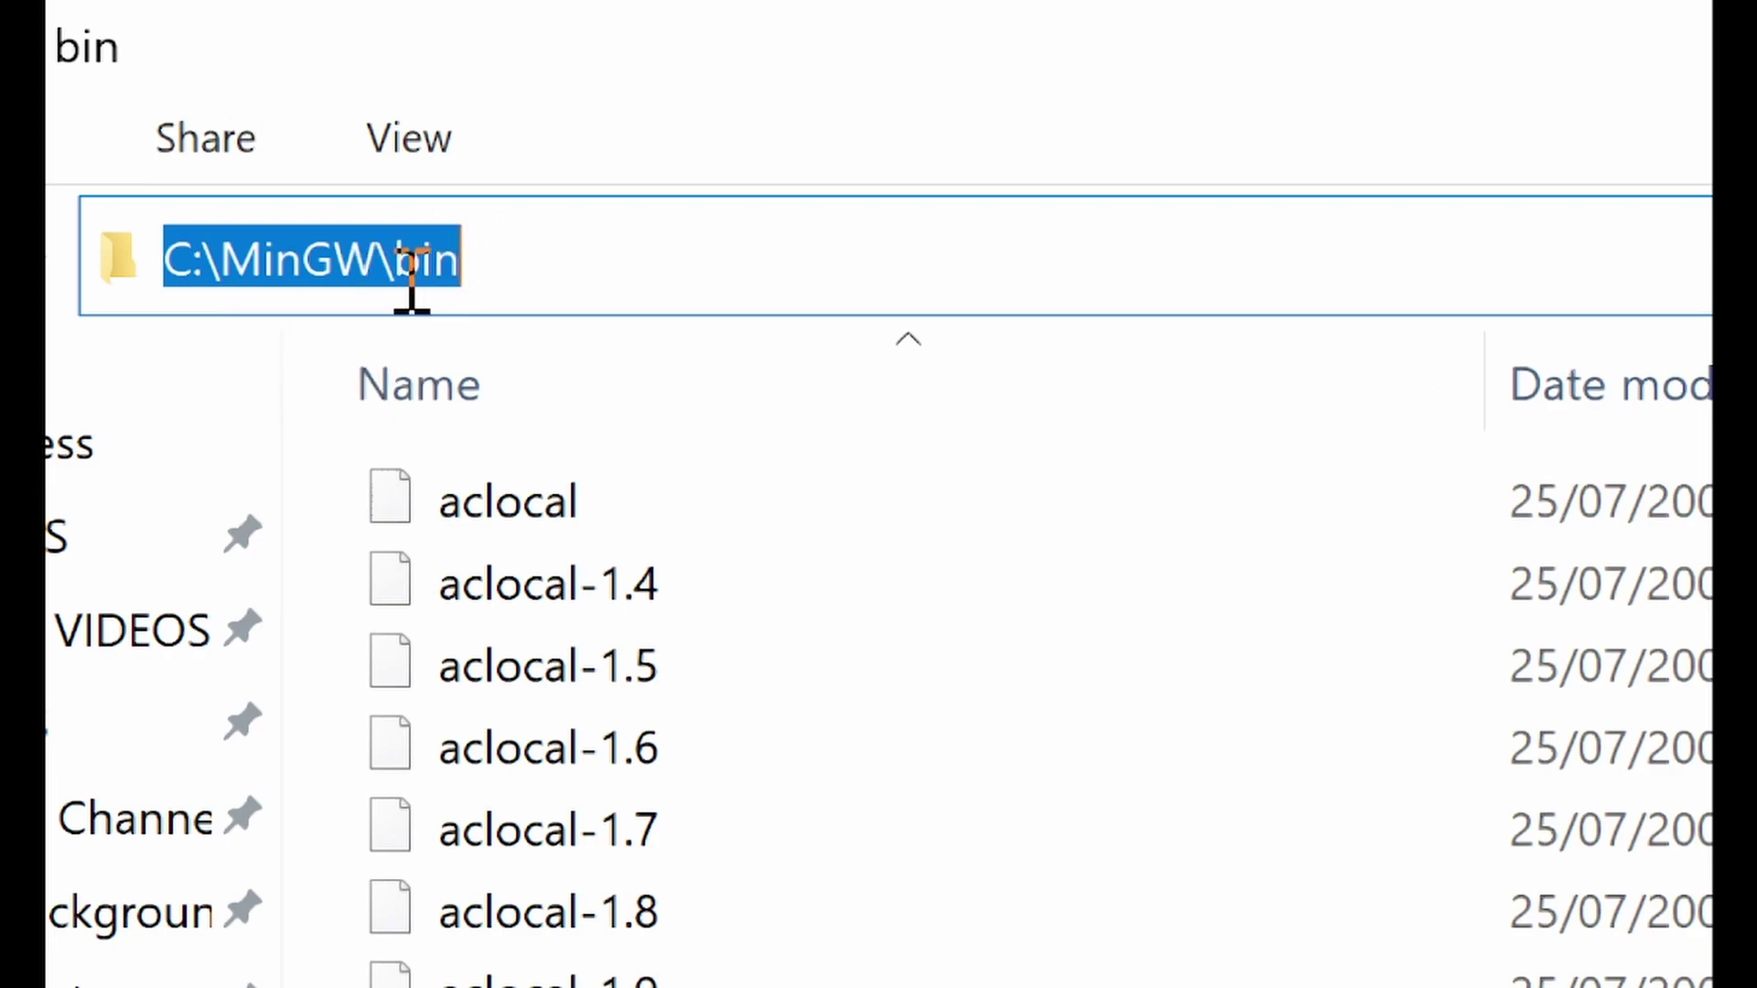
right_click(299, 262)
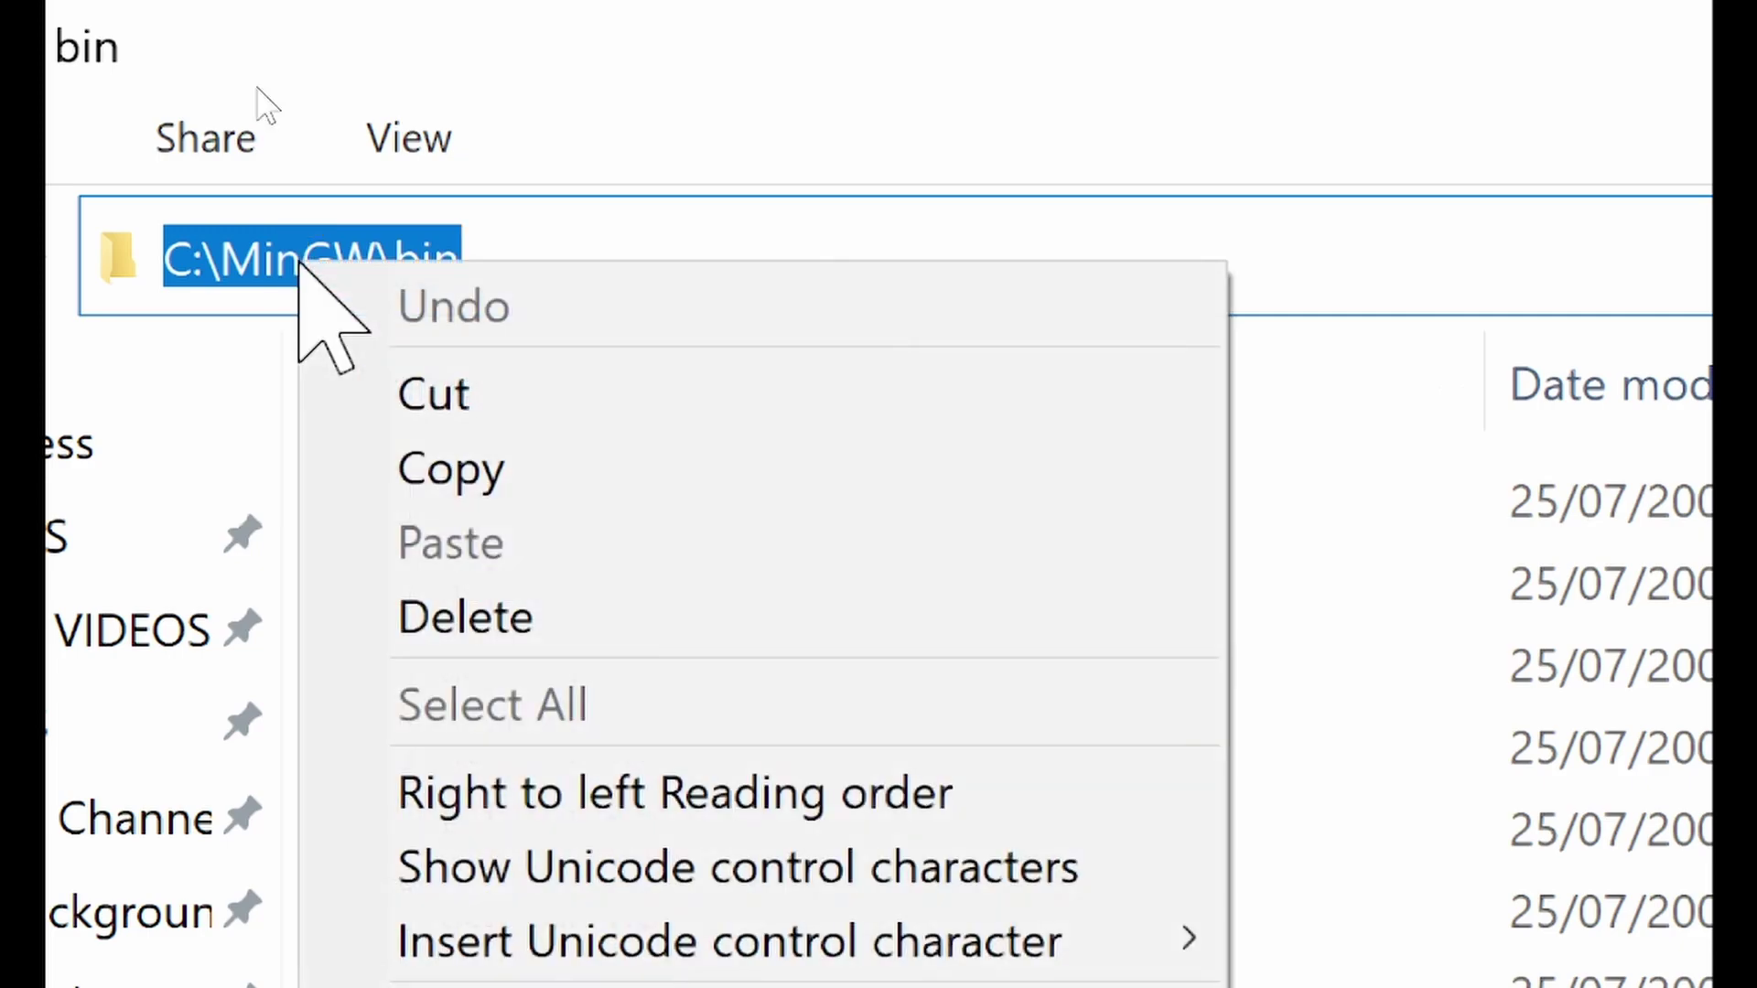
click(517, 485)
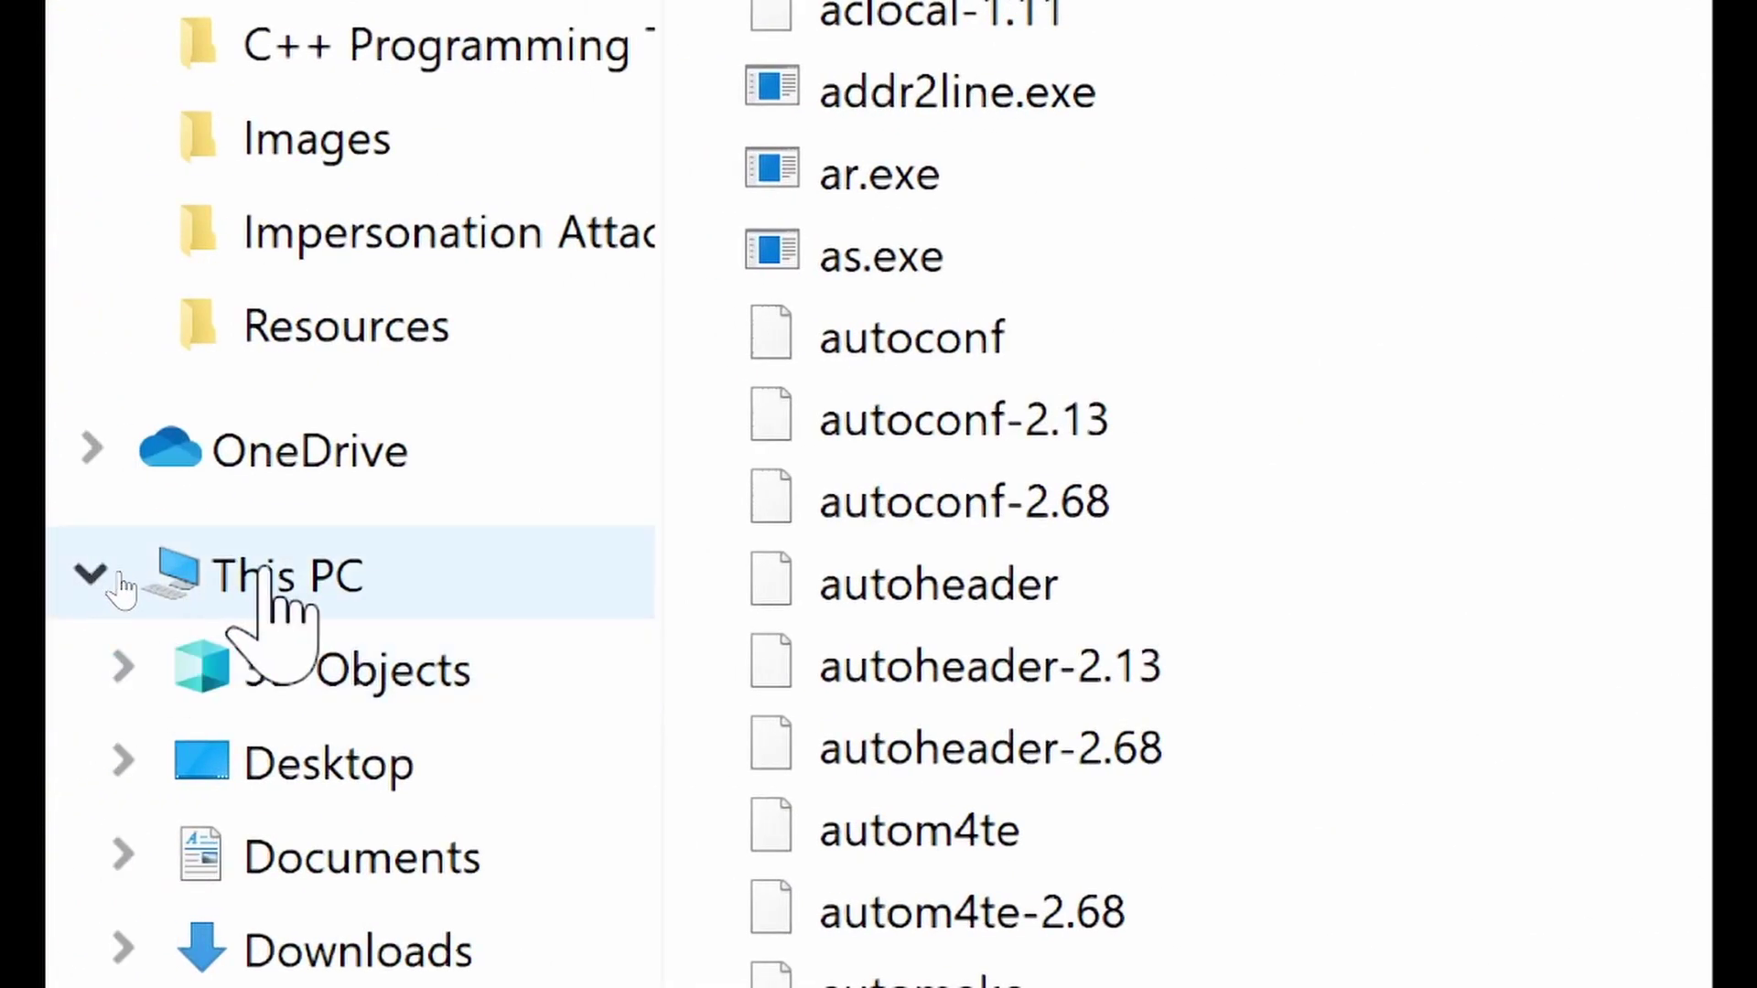
- Go from This PC's properties to the advanced system settings and open the Environment Variables dialog
click(267, 581)
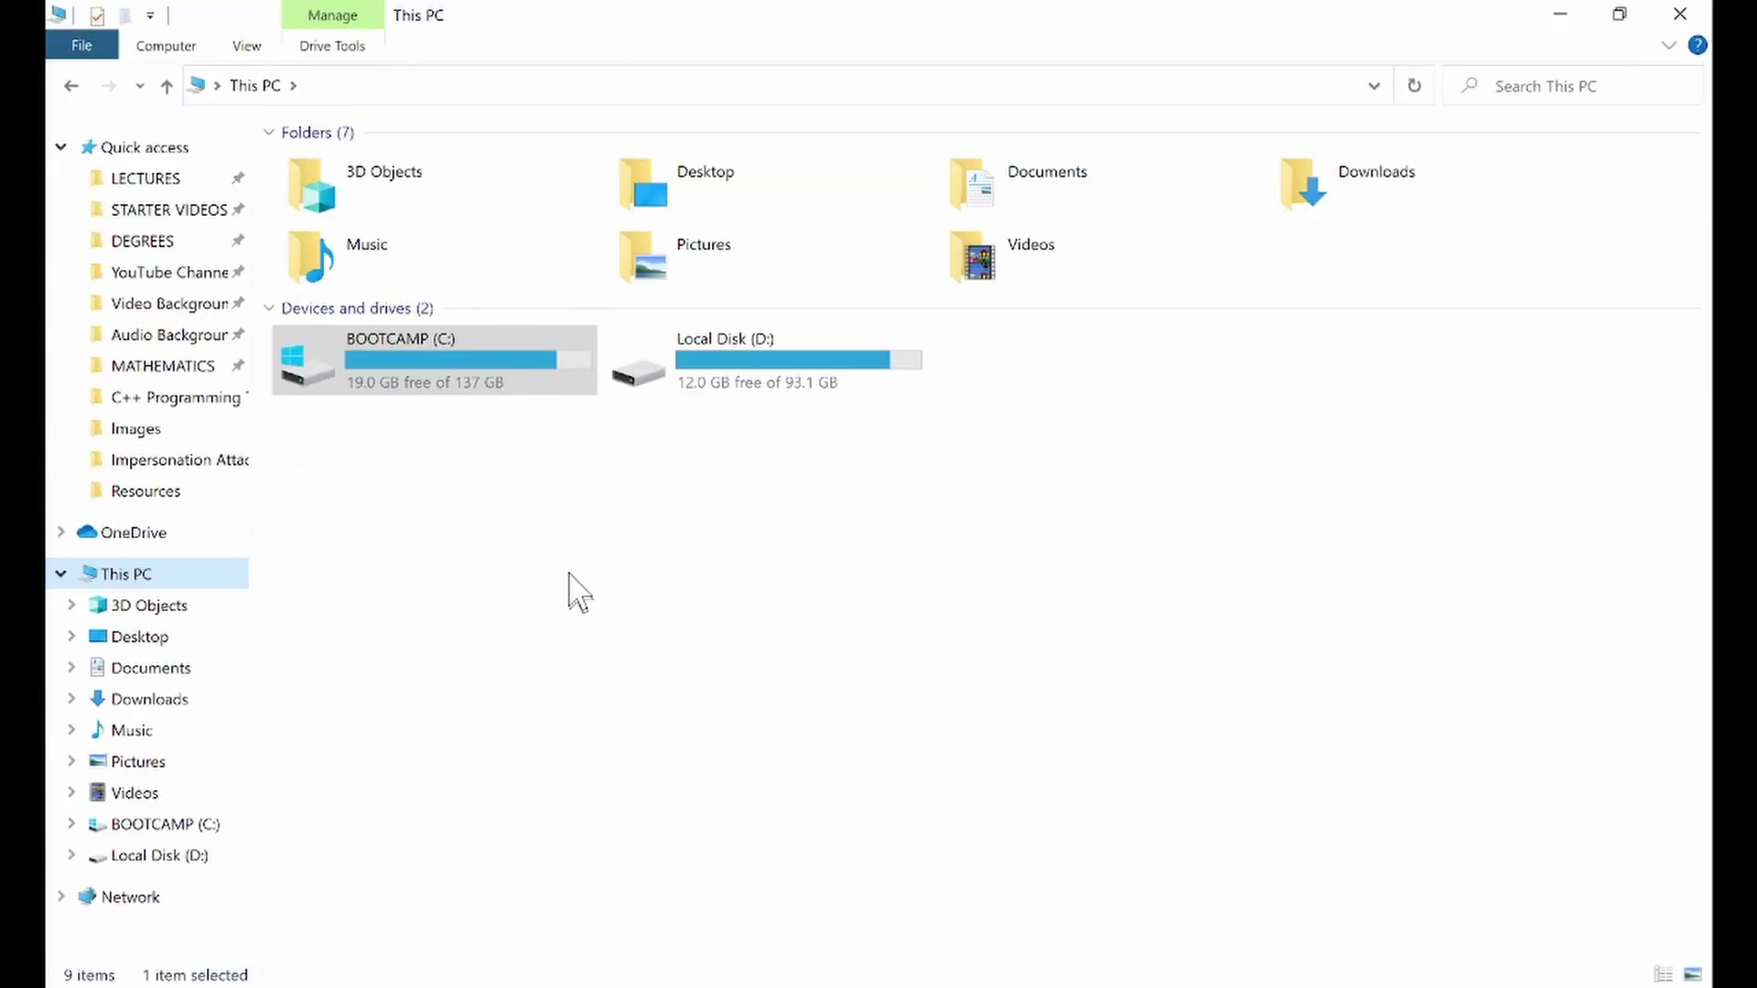
click(581, 590)
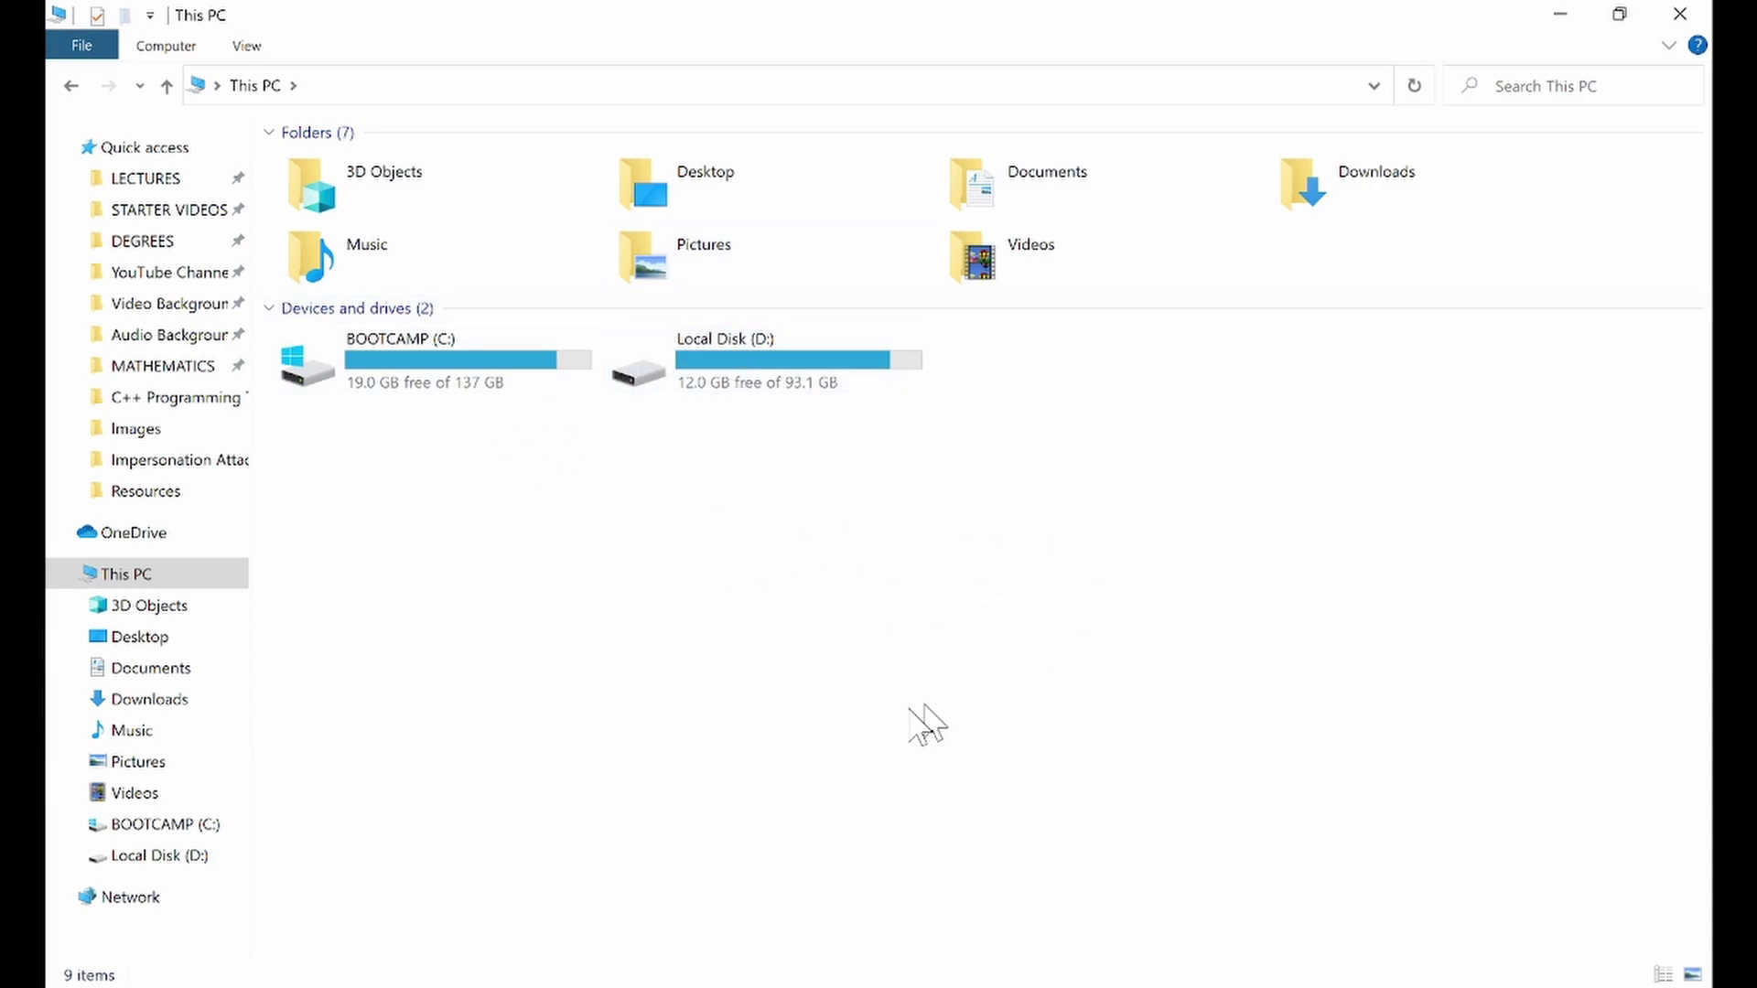
right_click(823, 545)
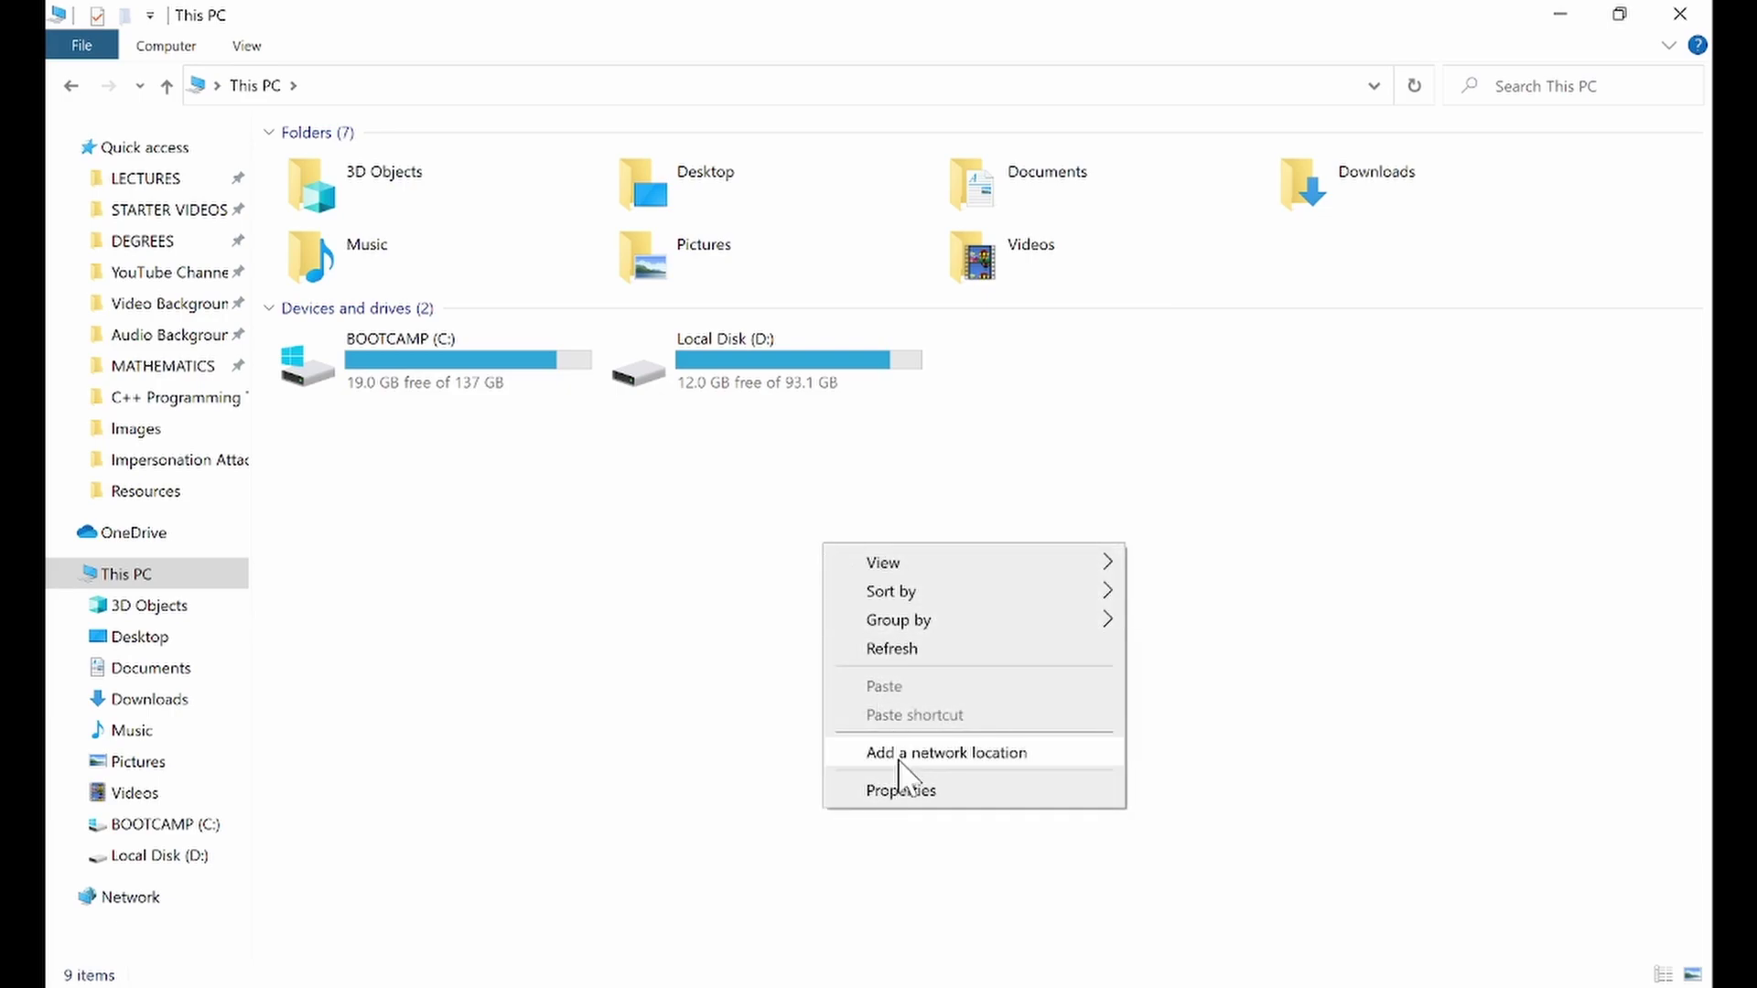
click(915, 792)
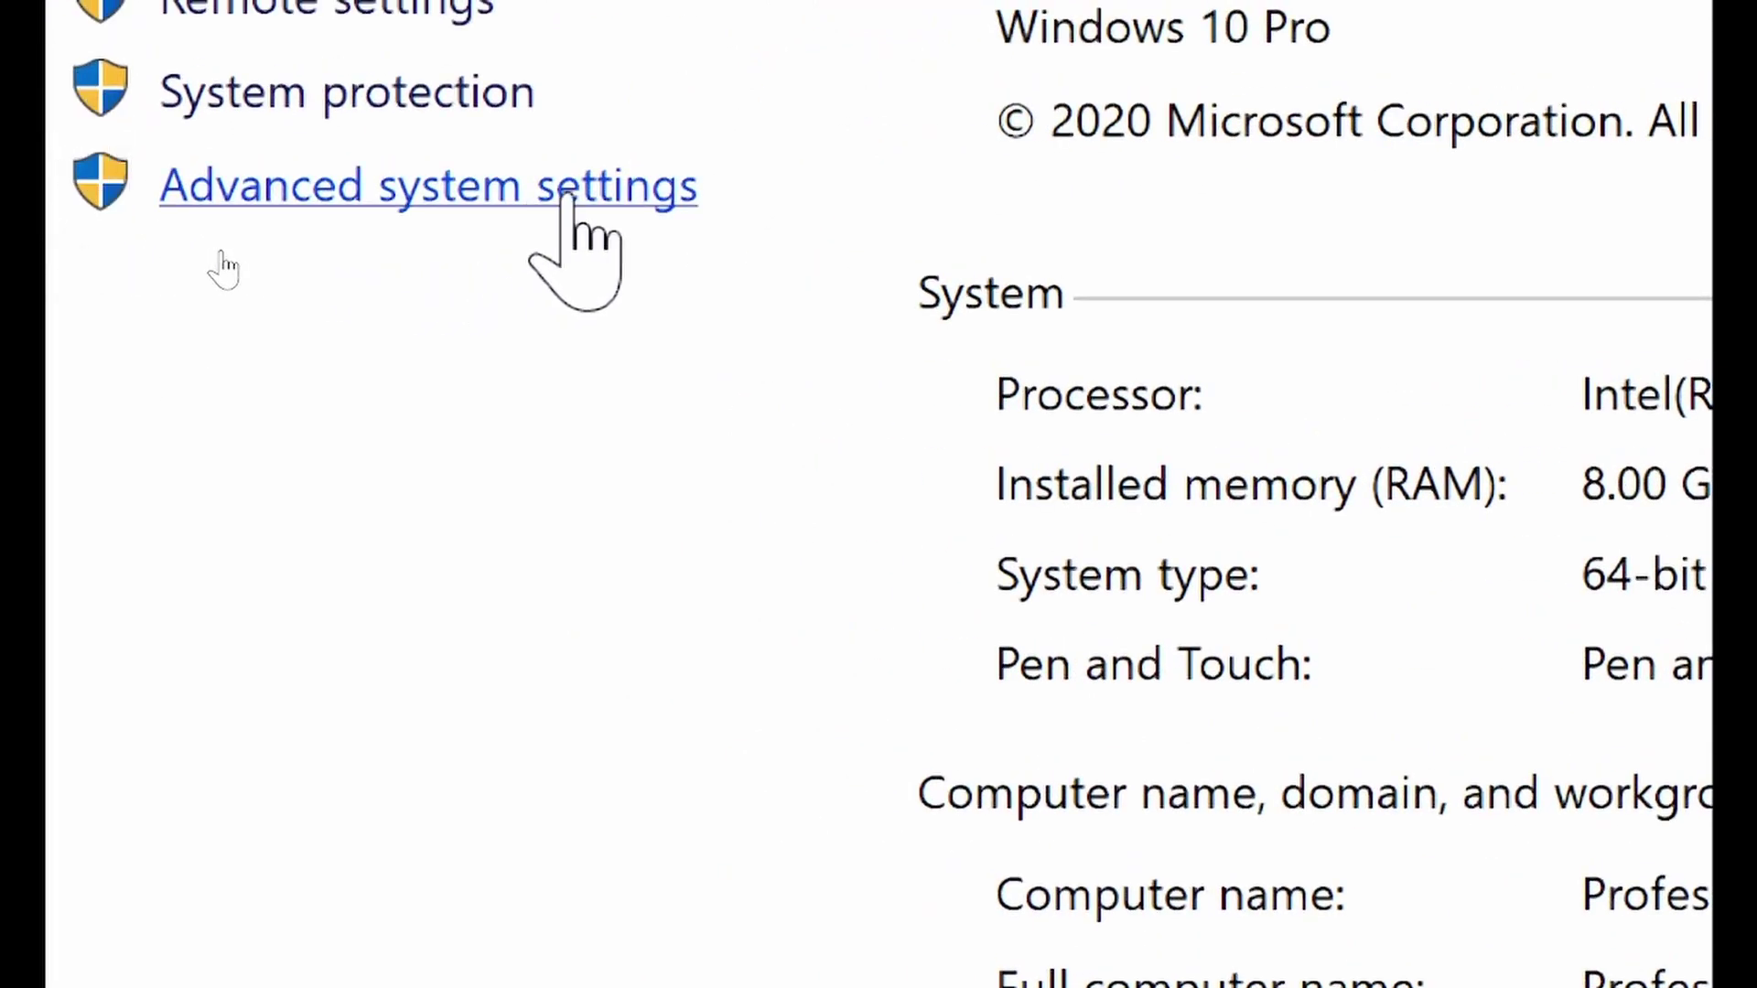
click(472, 194)
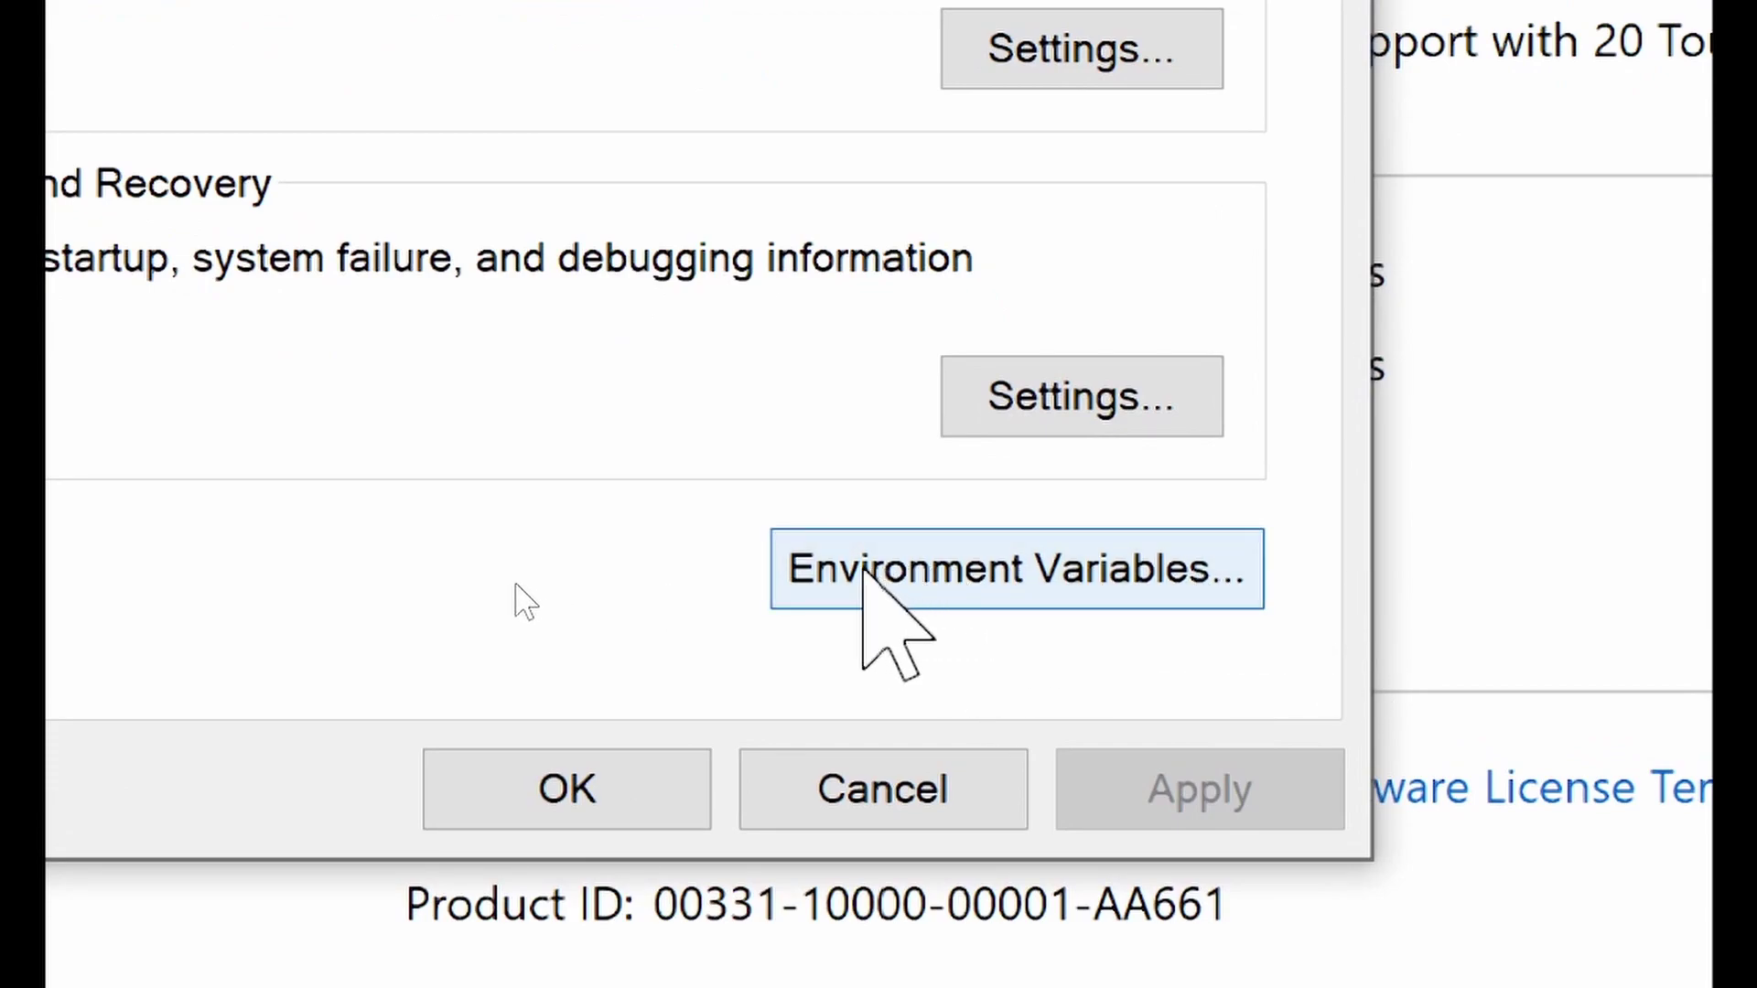
click(600, 584)
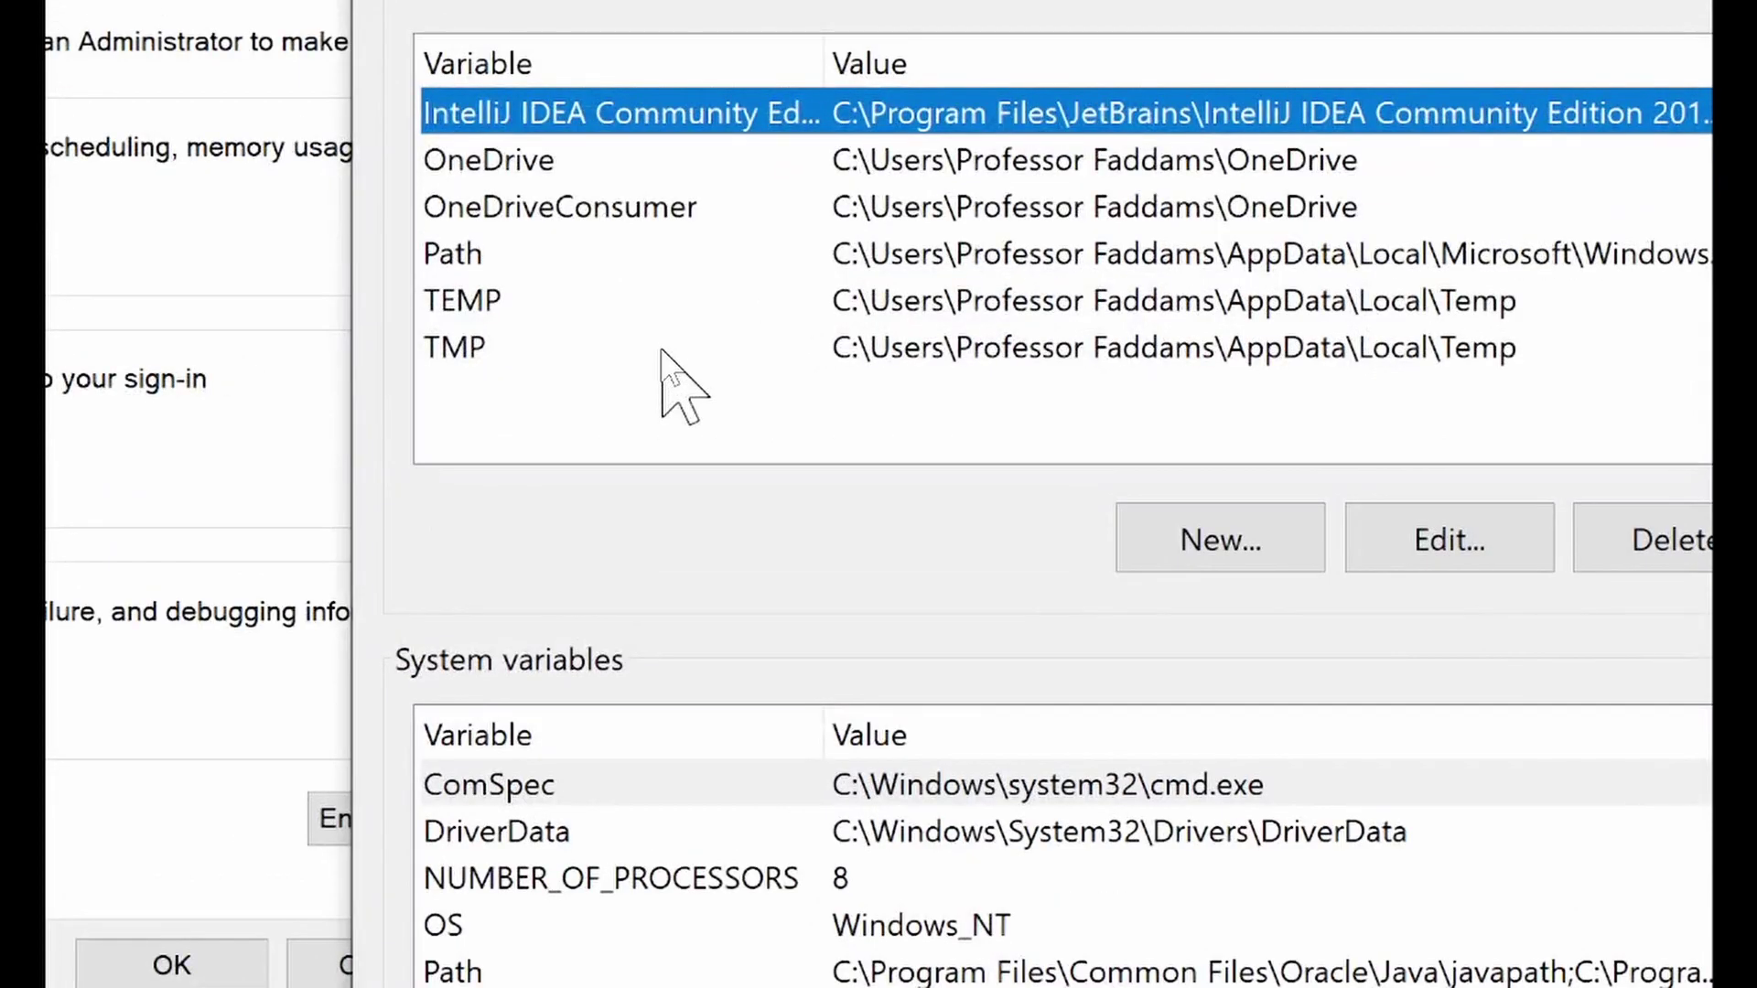
- Add C:\MinGW\bin from the clipboard as a new entry in the user Path variable and confirm the edit
click(473, 259)
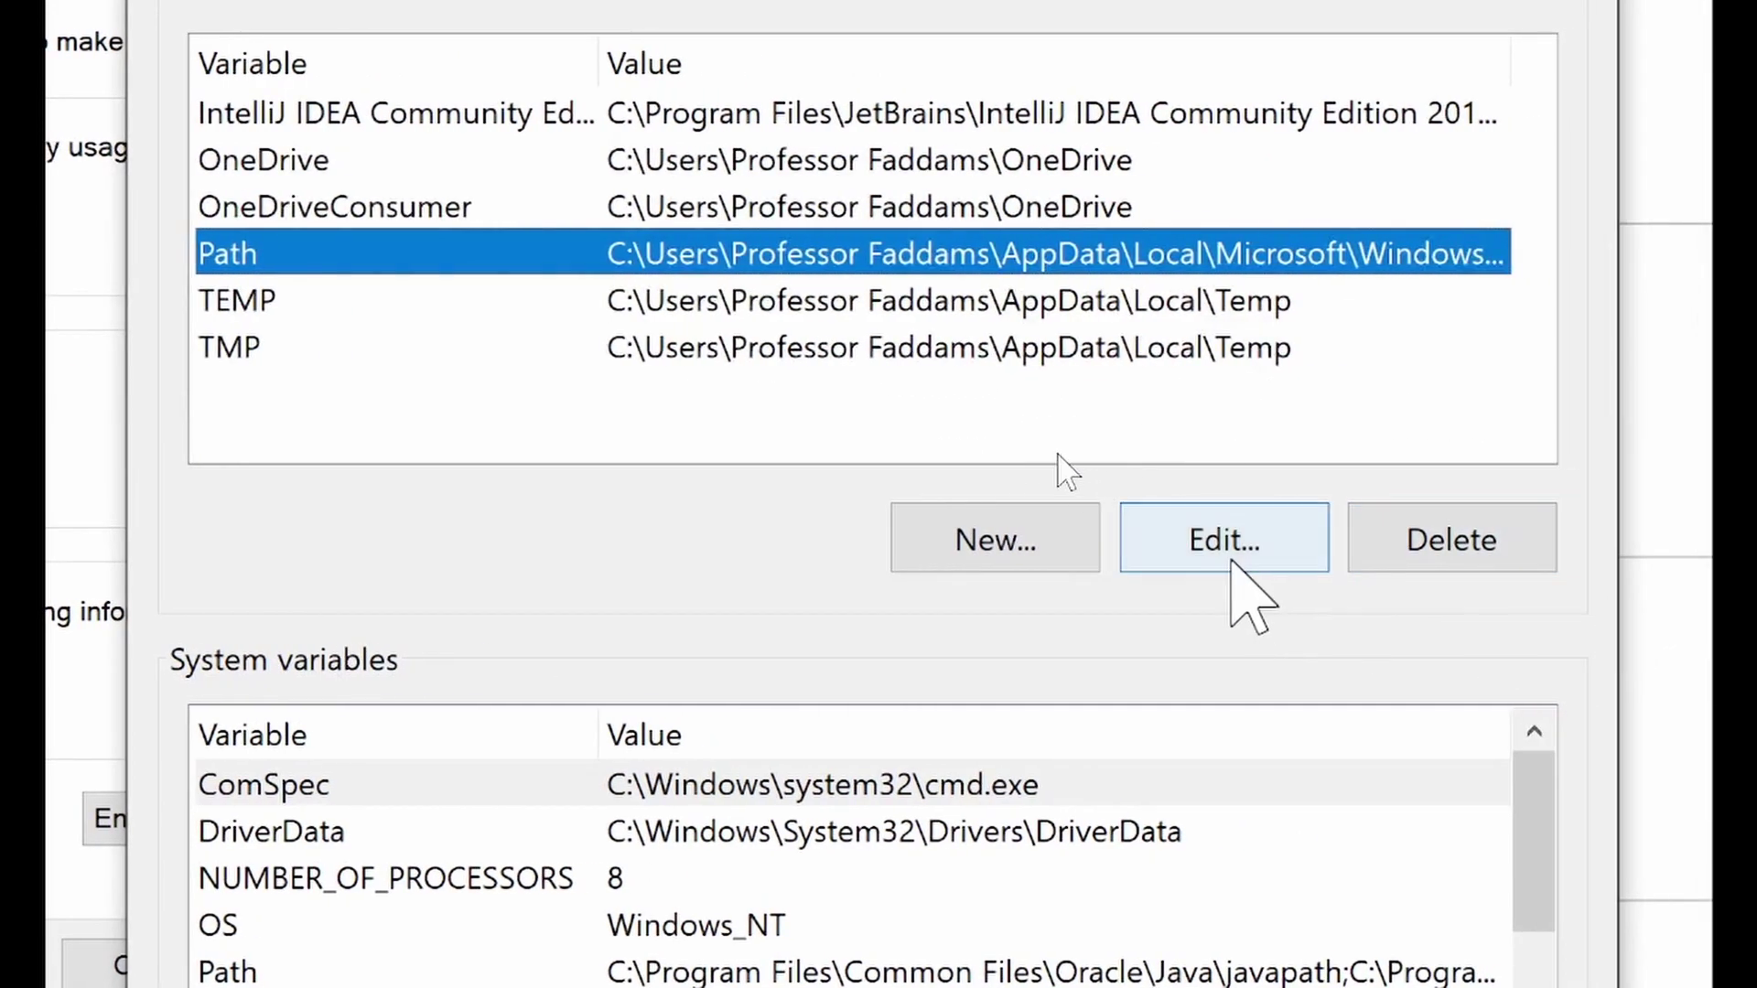
click(1224, 547)
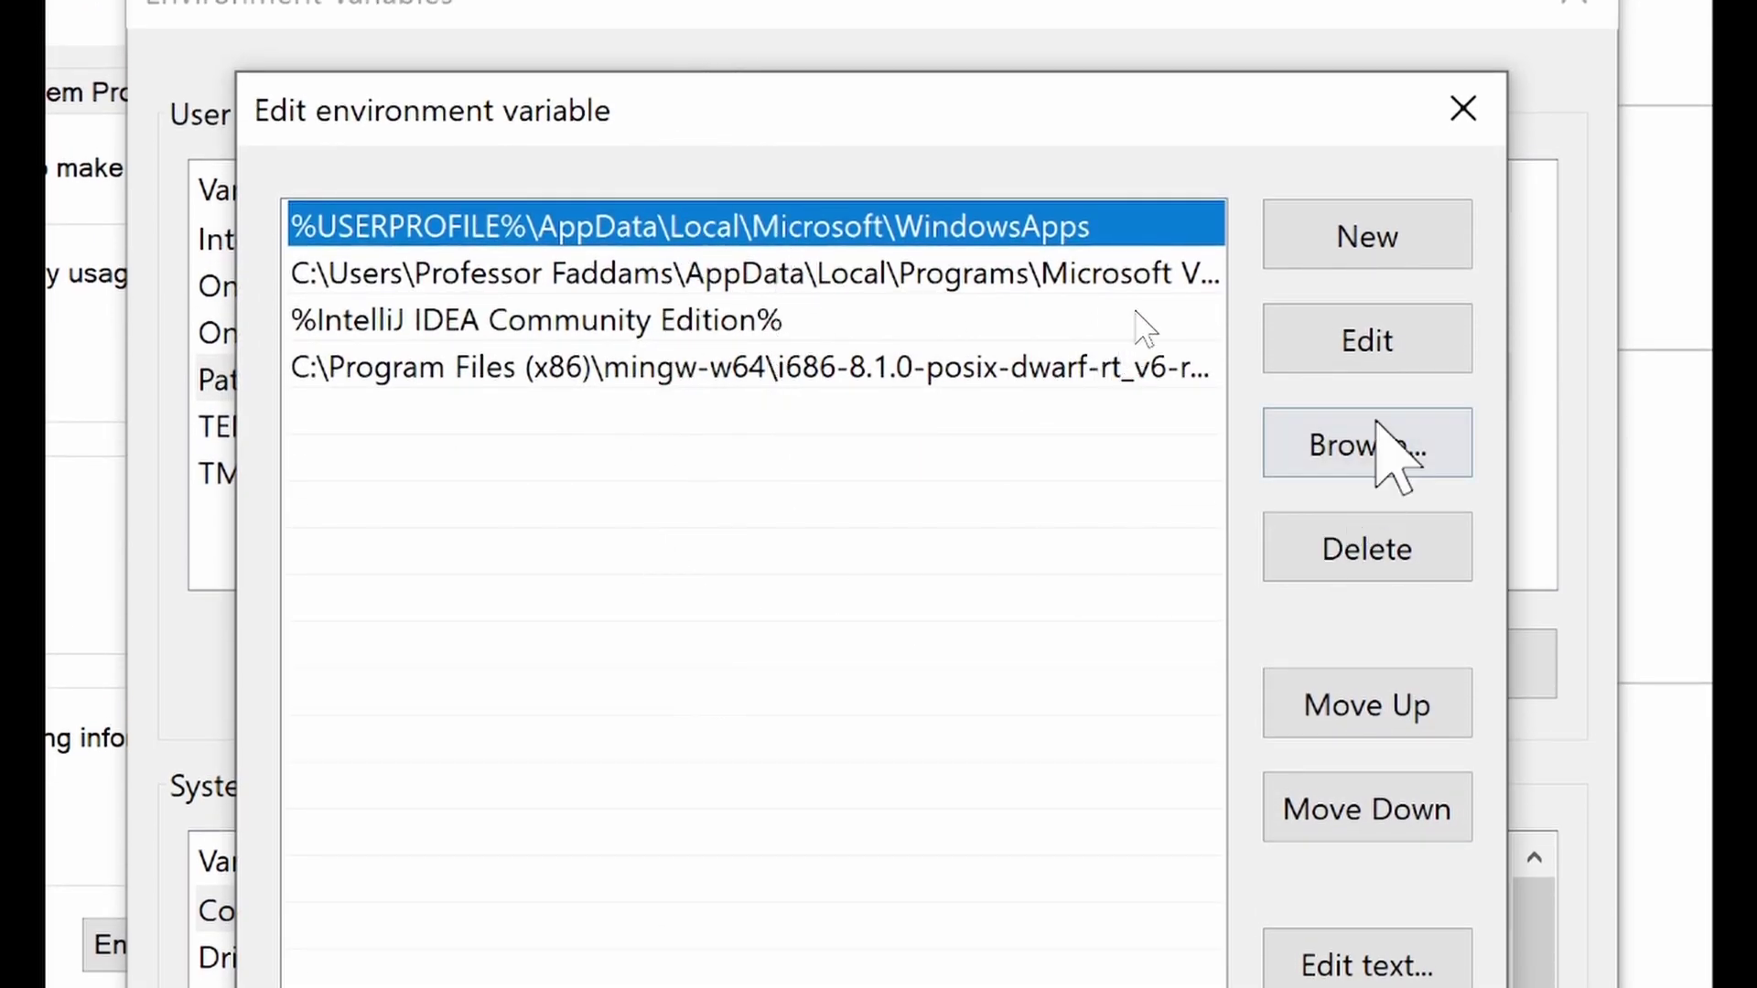
click(1401, 256)
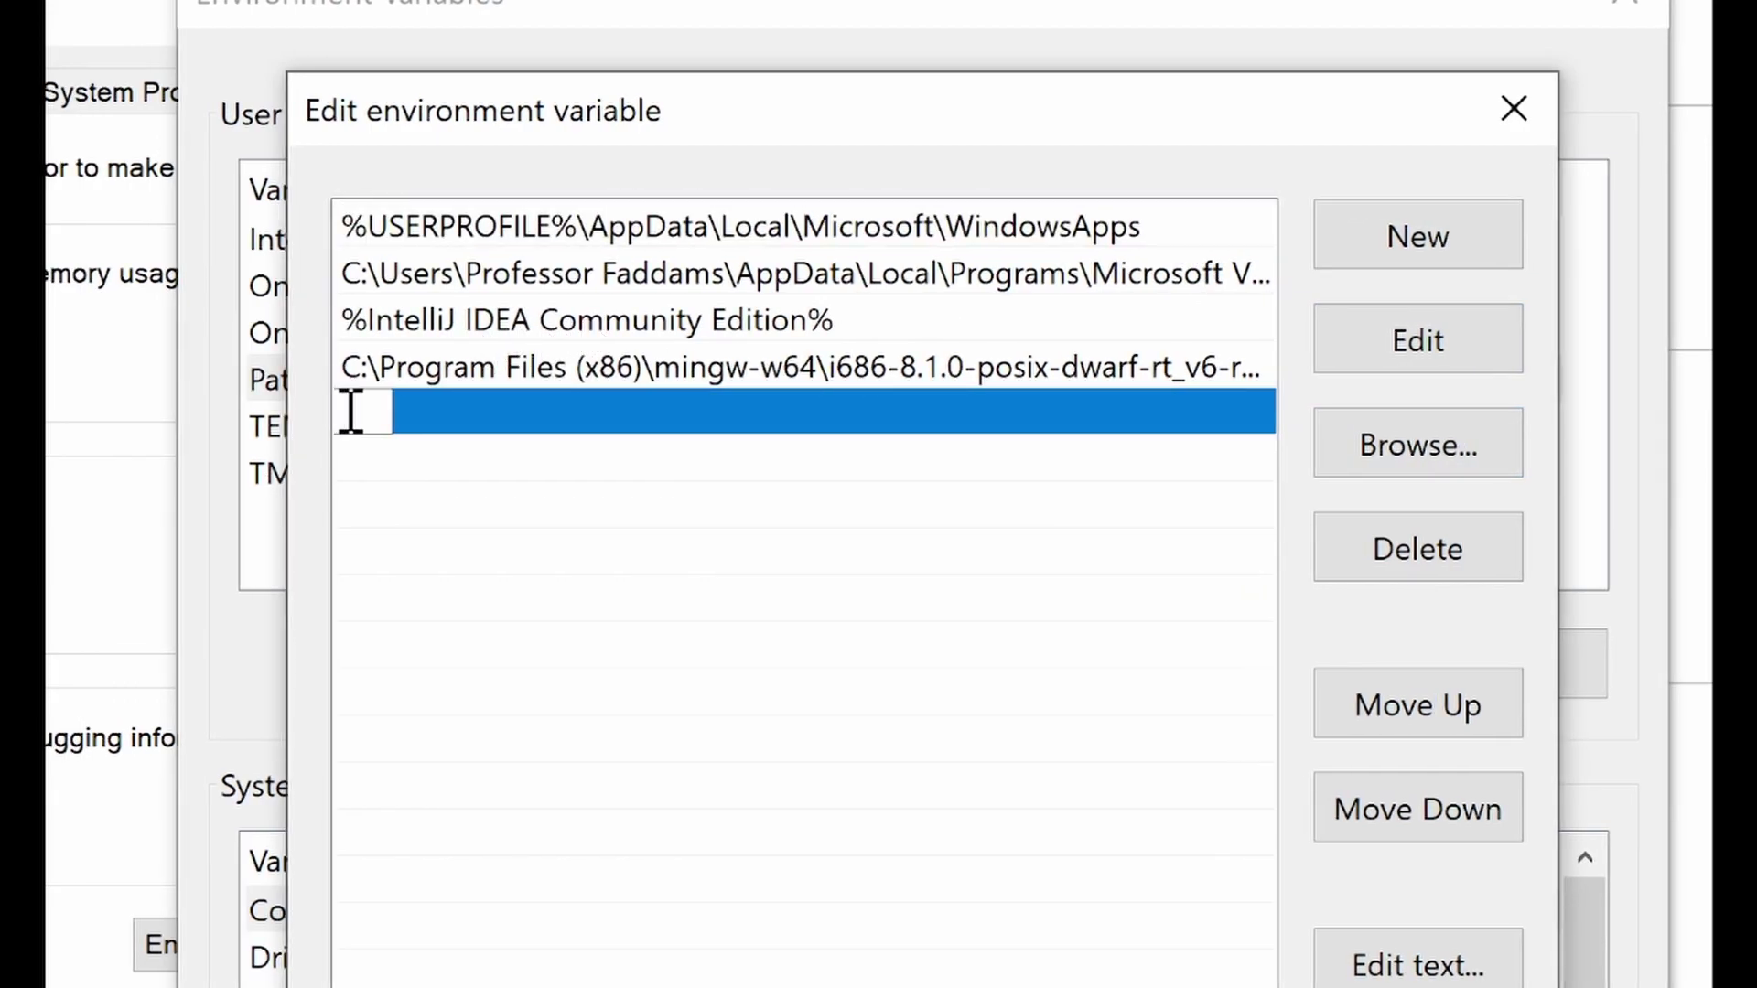
right_click(384, 412)
click(472, 599)
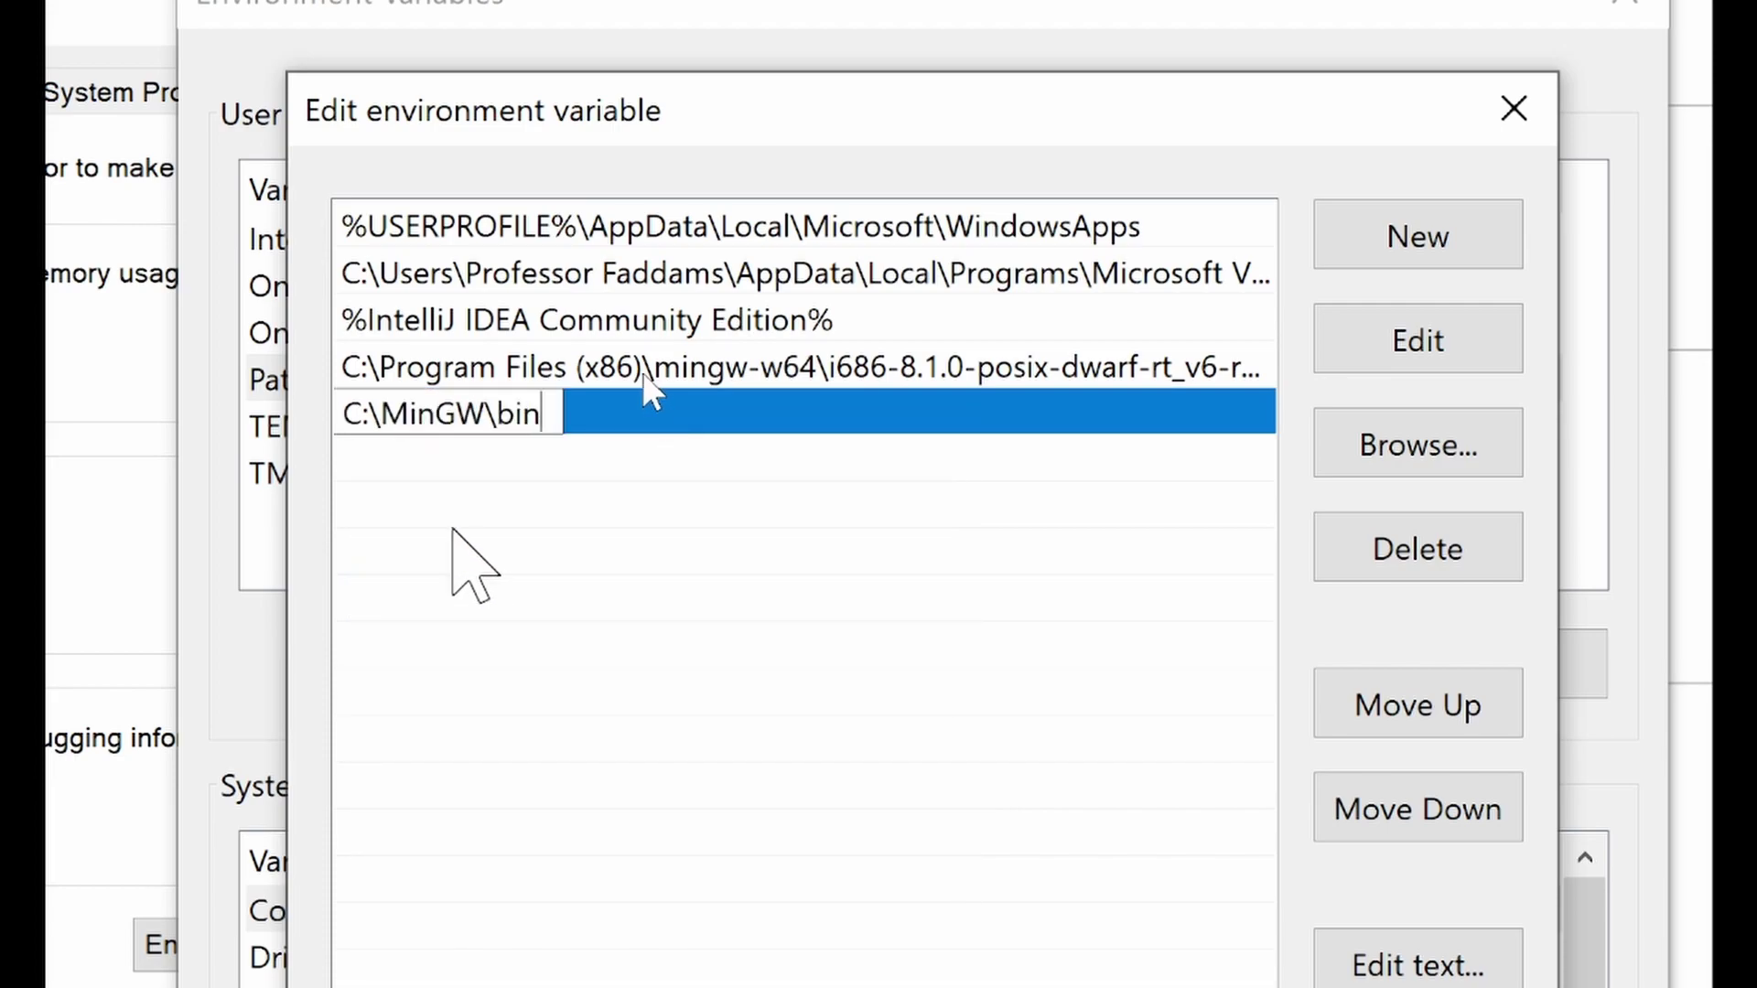
click(589, 460)
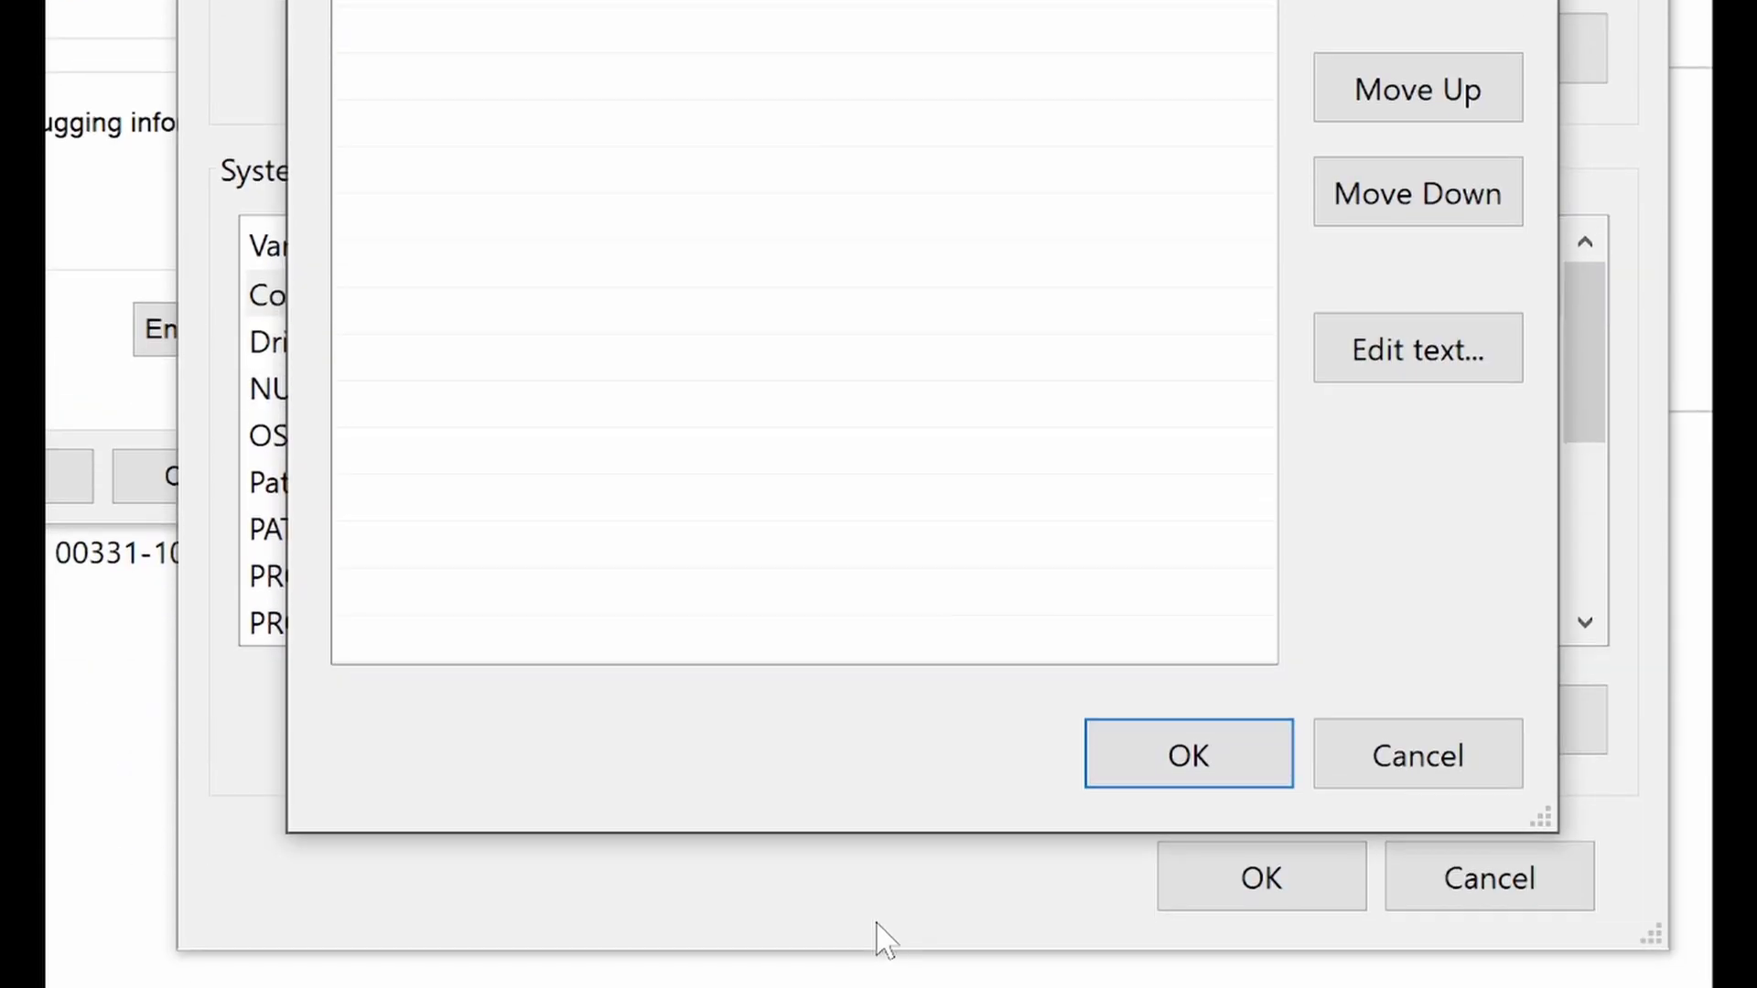
click(1151, 759)
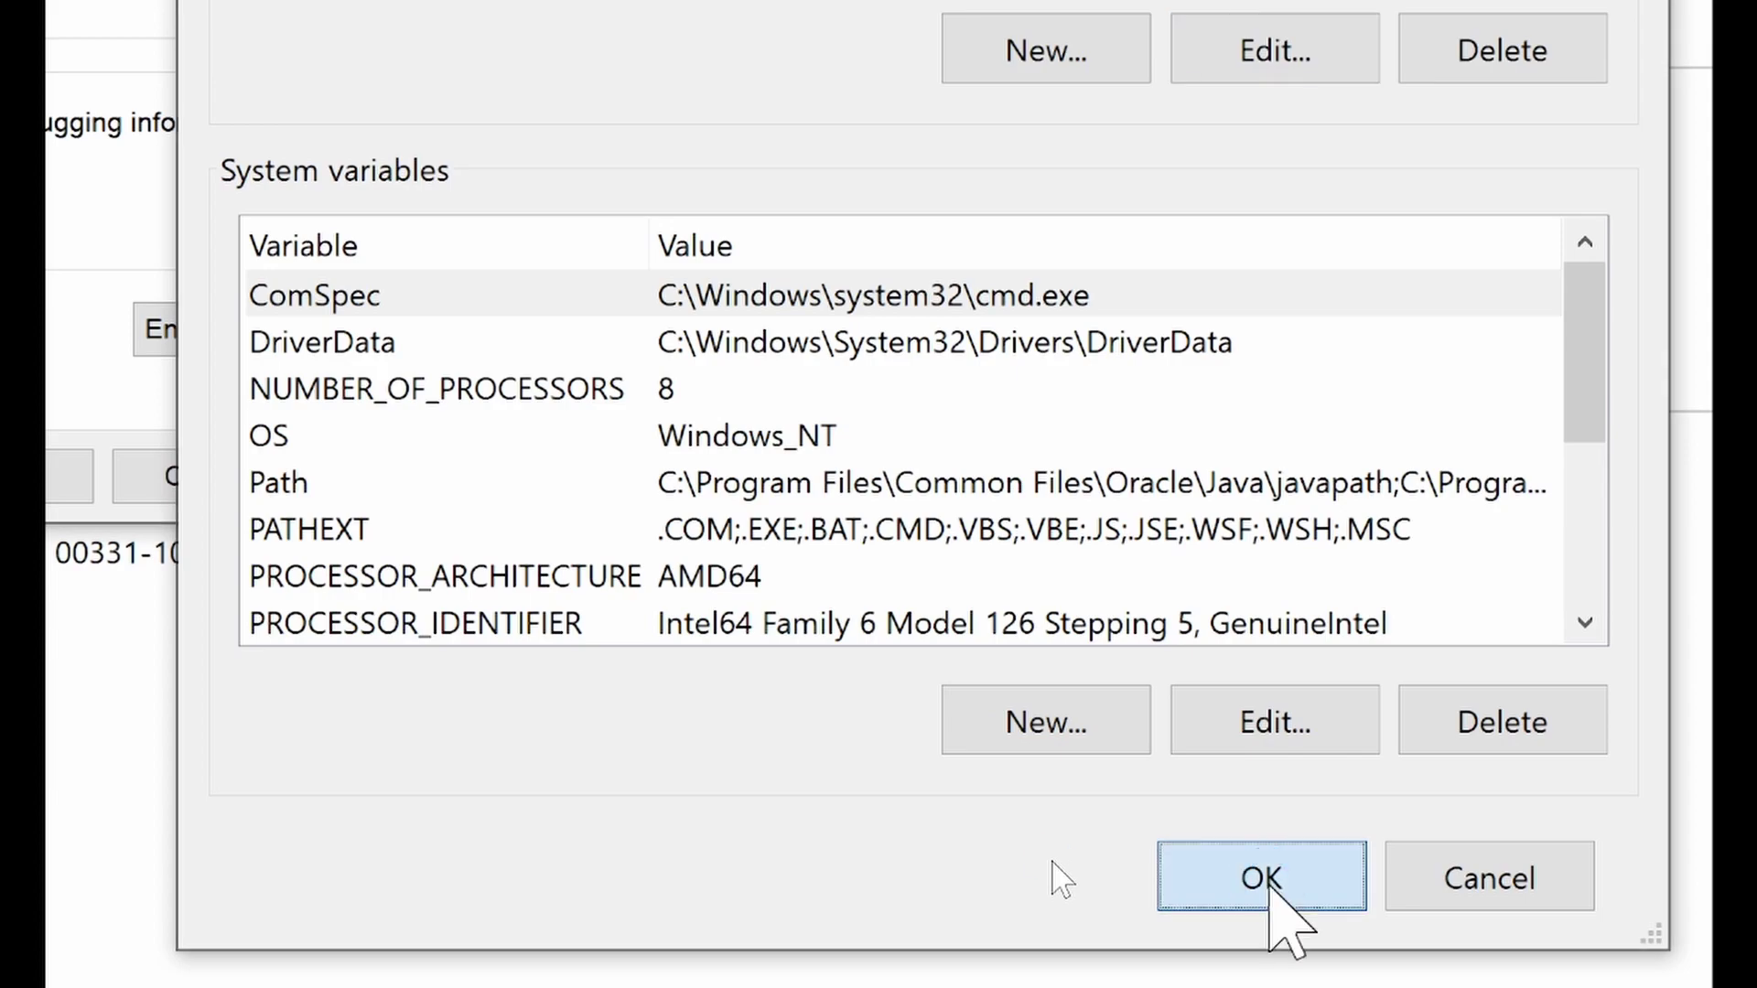
- Accept the Environment Variables and System Properties dialogs, then close the System and This PC windows
click(1262, 874)
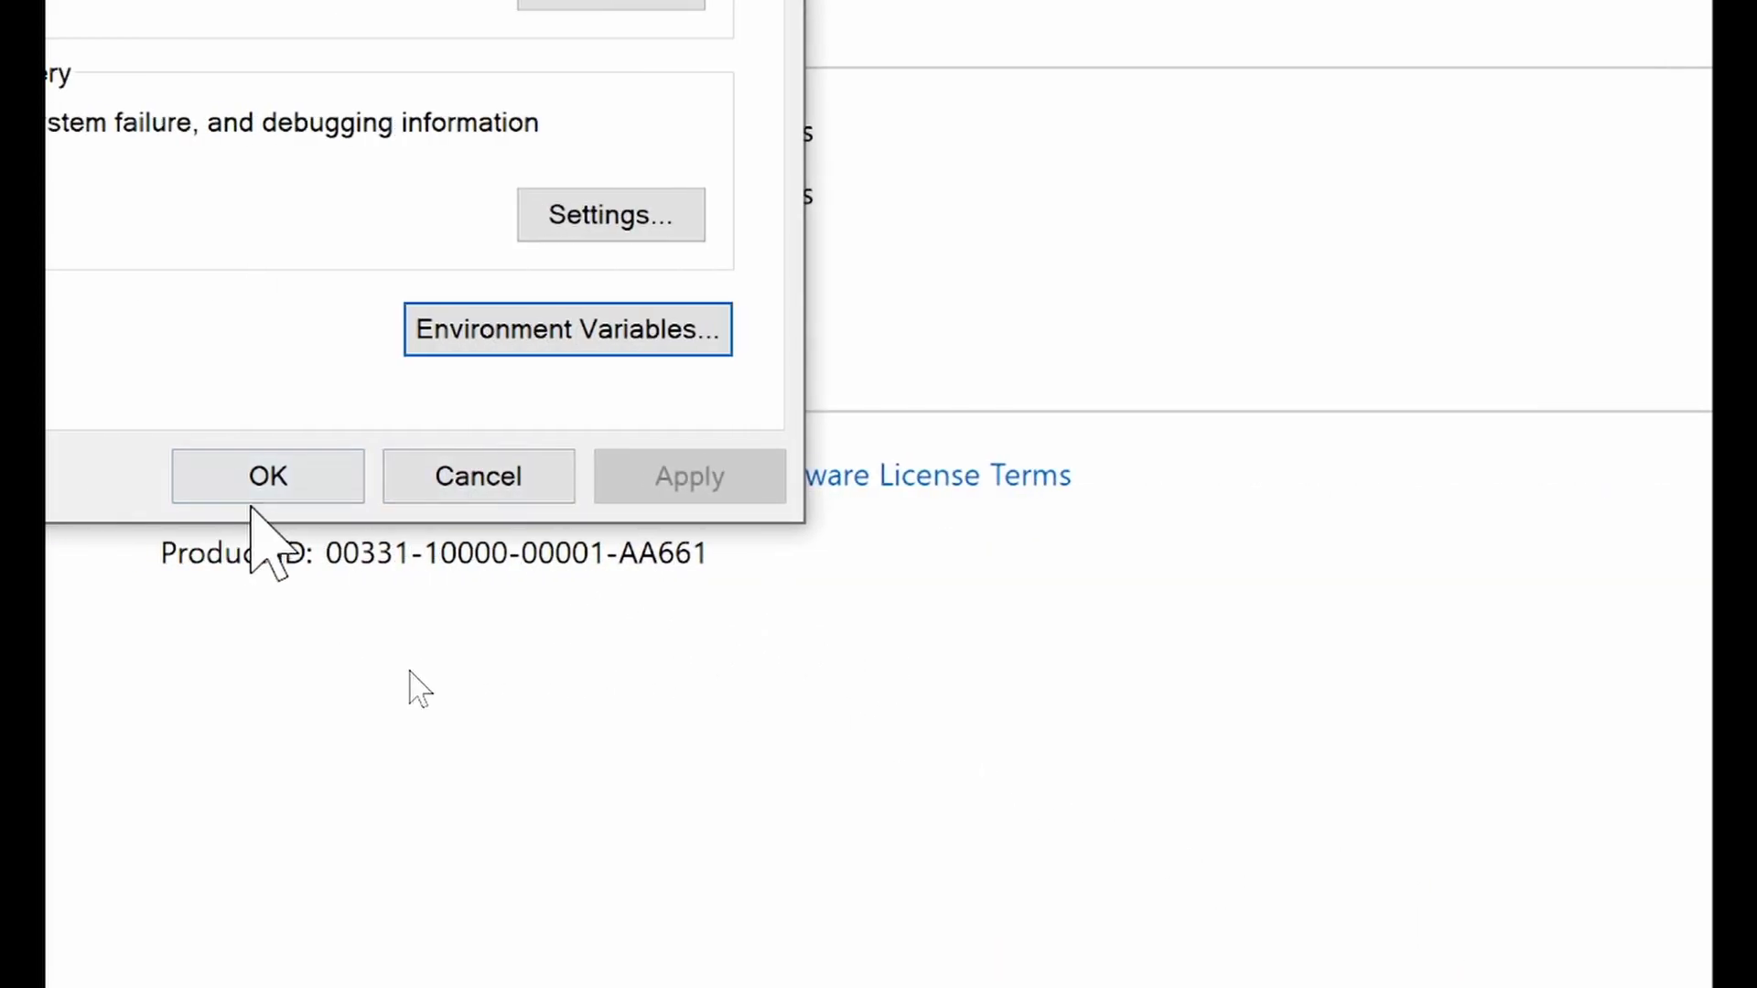
click(69, 477)
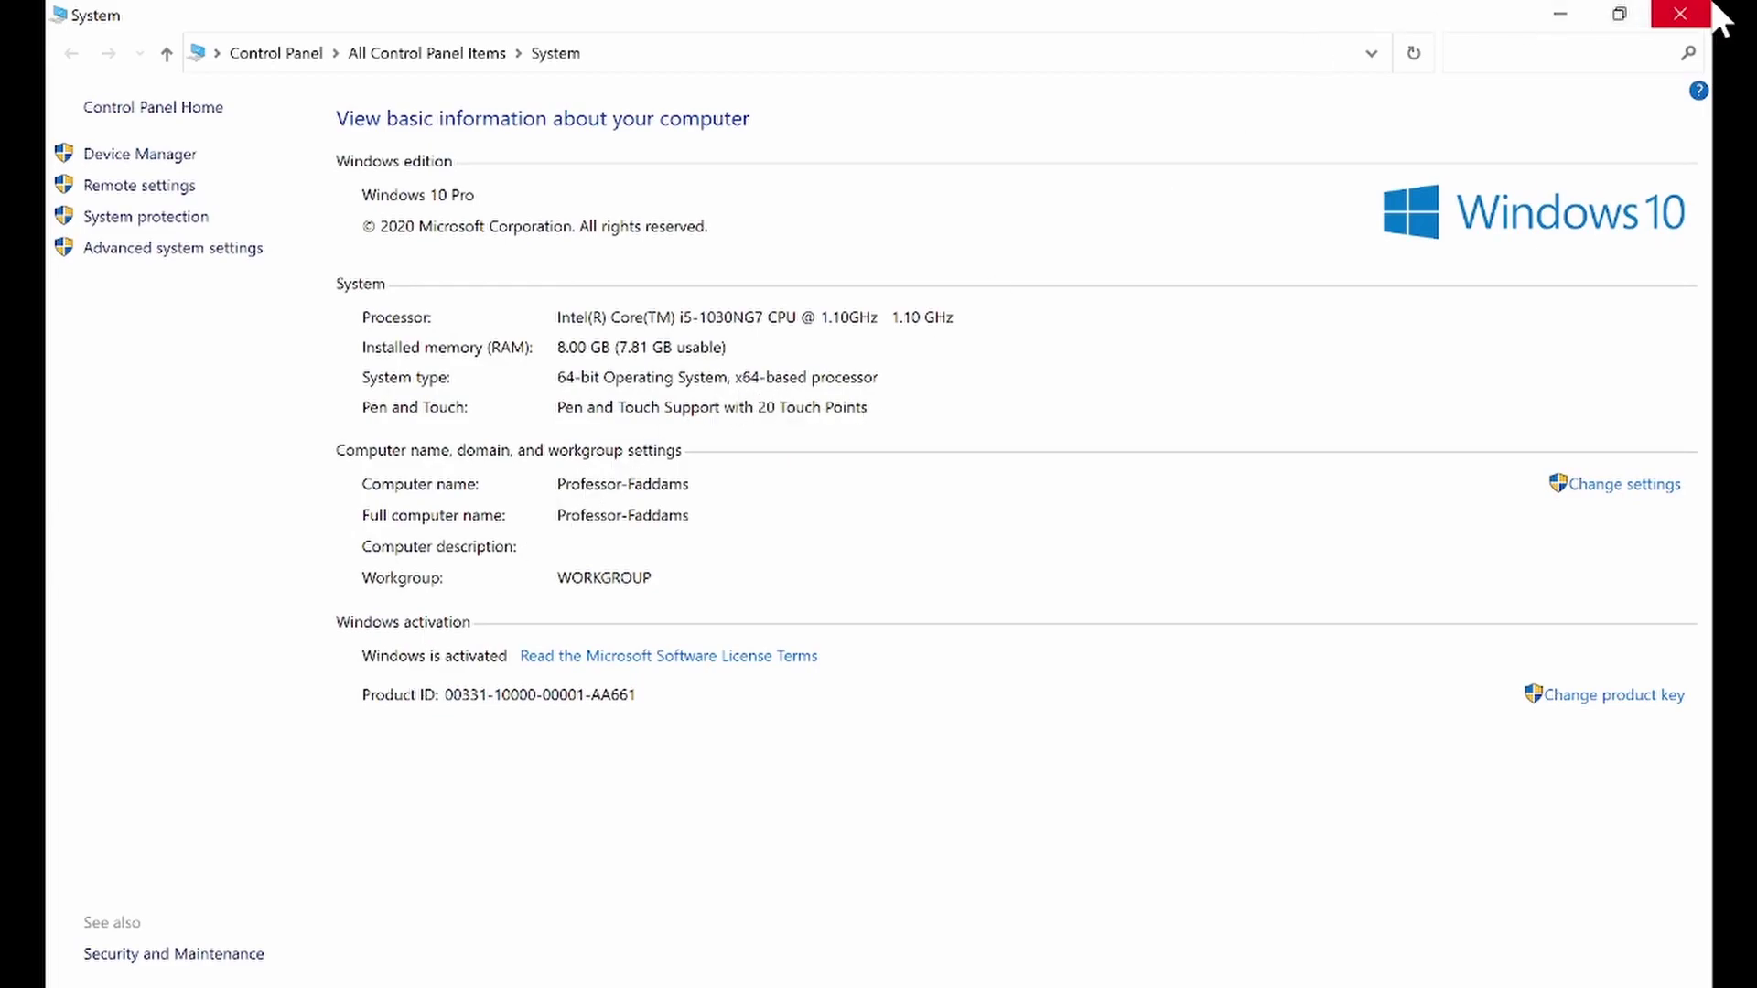
click(1679, 14)
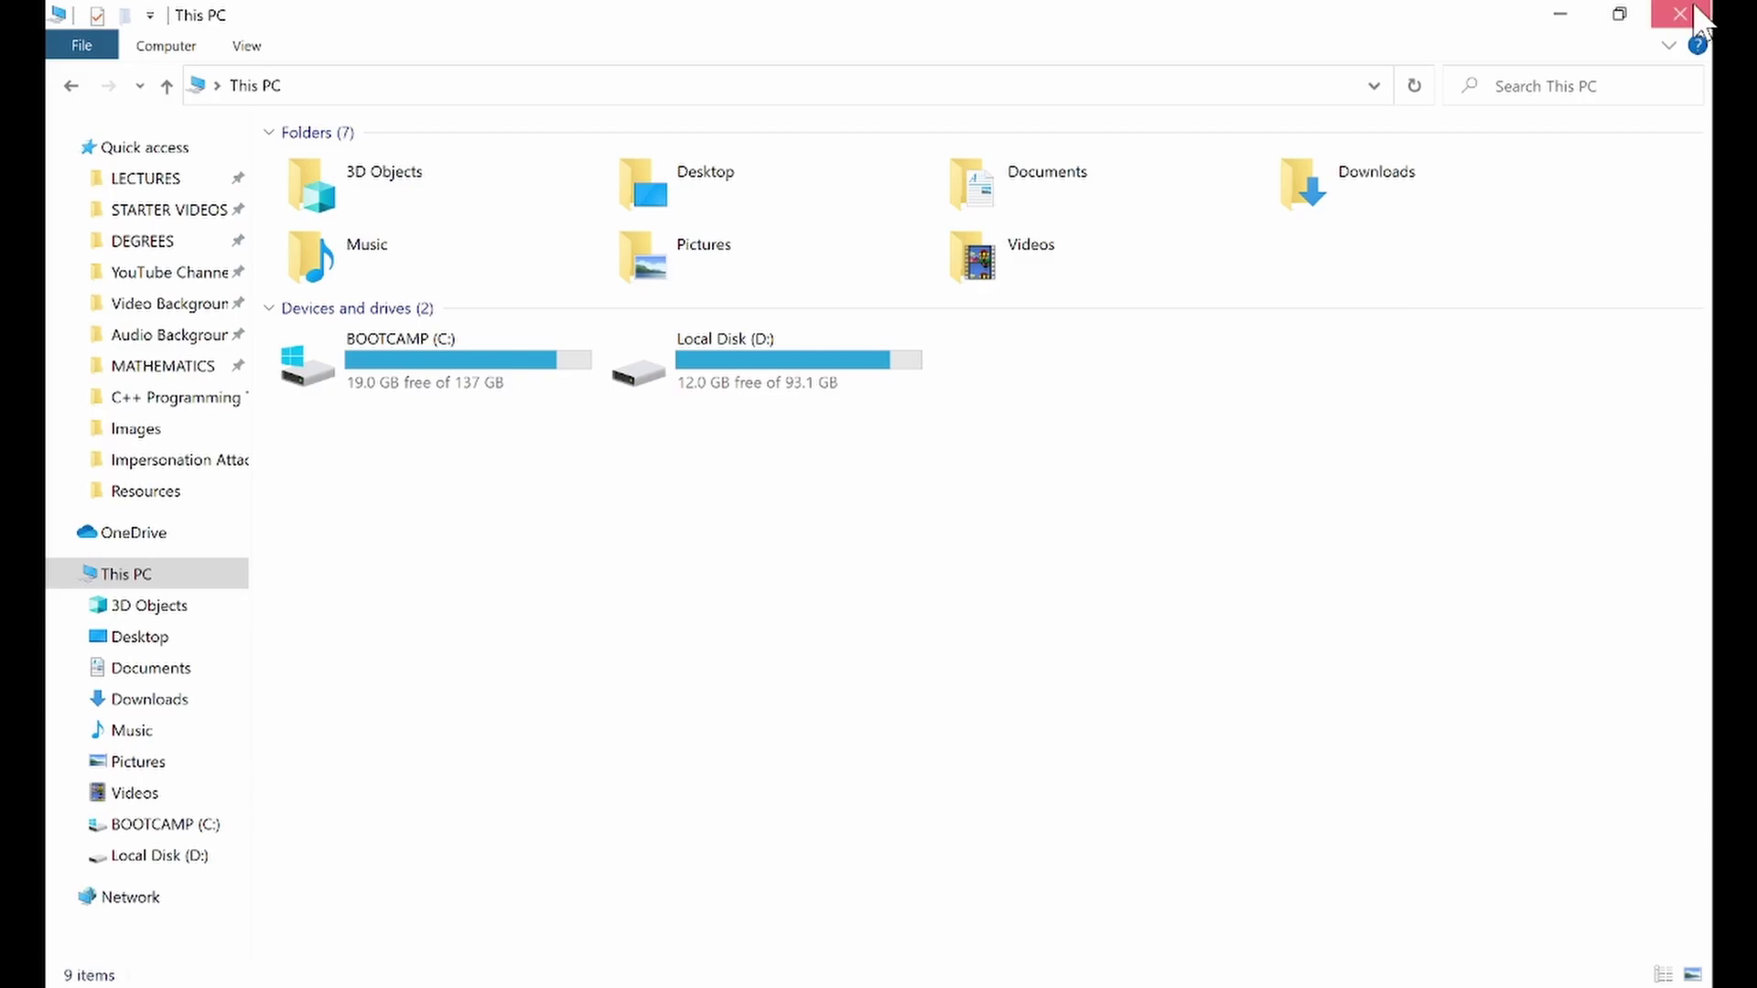
click(1692, 11)
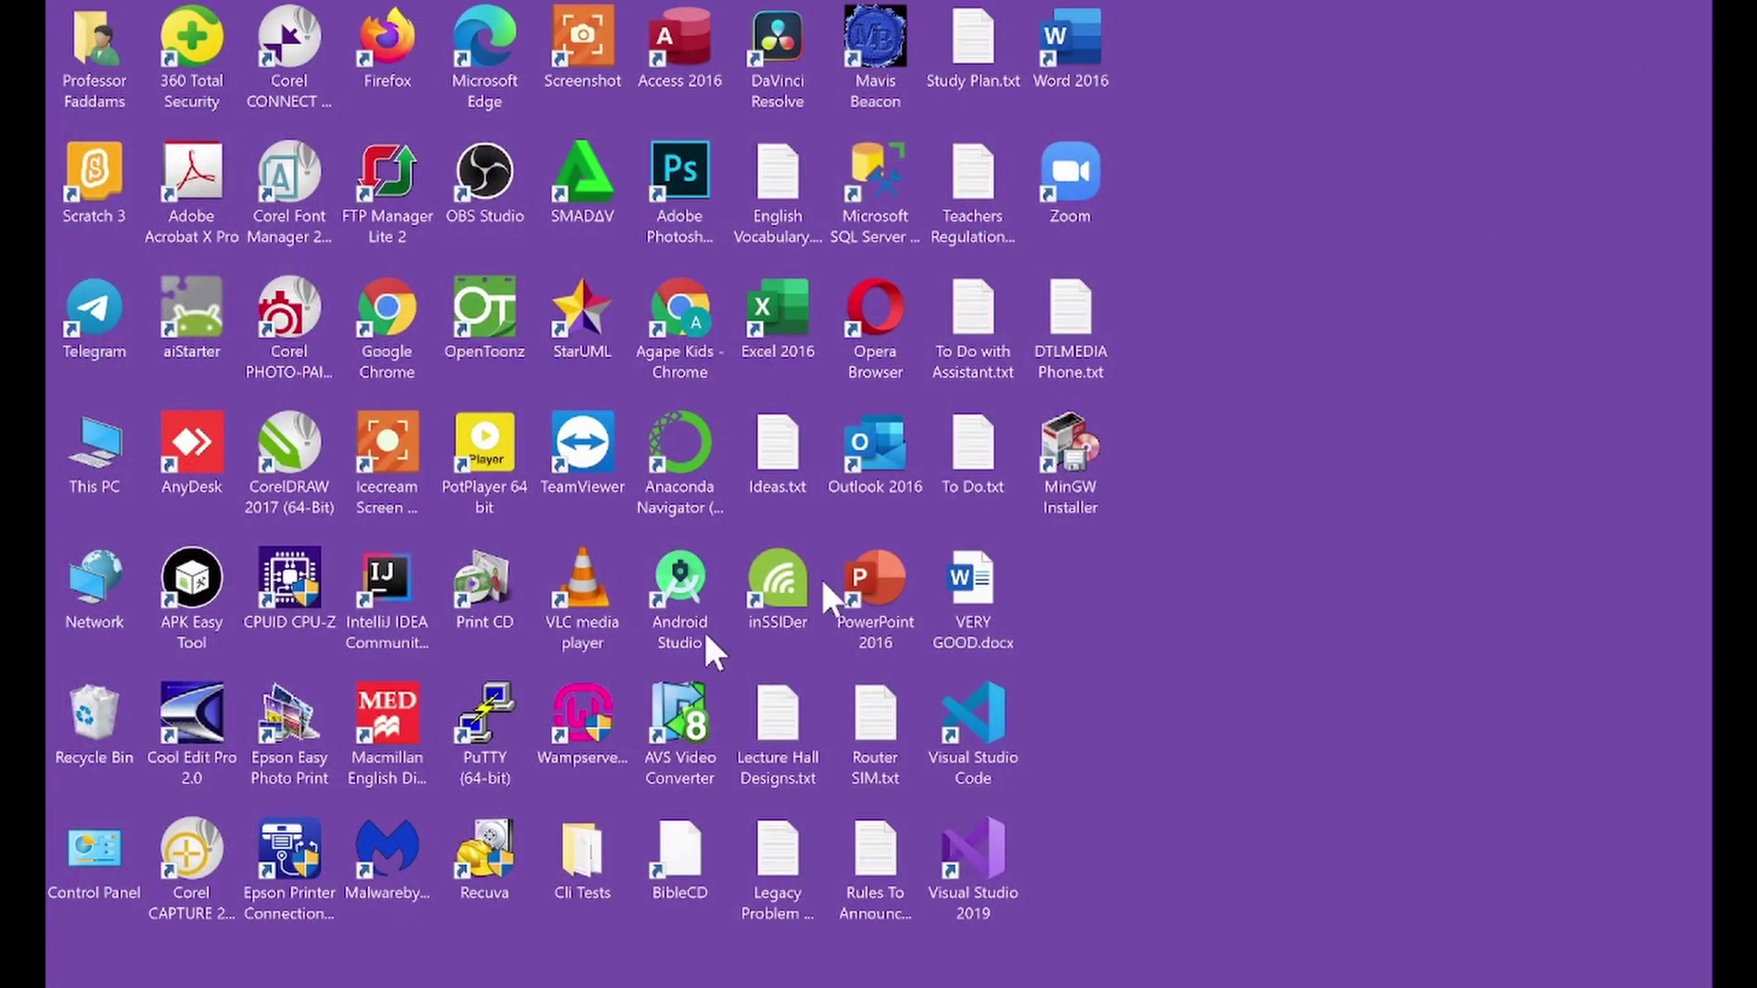
- Open Command Prompt and check the installed C++ compiler version with g++ --version
key(super)
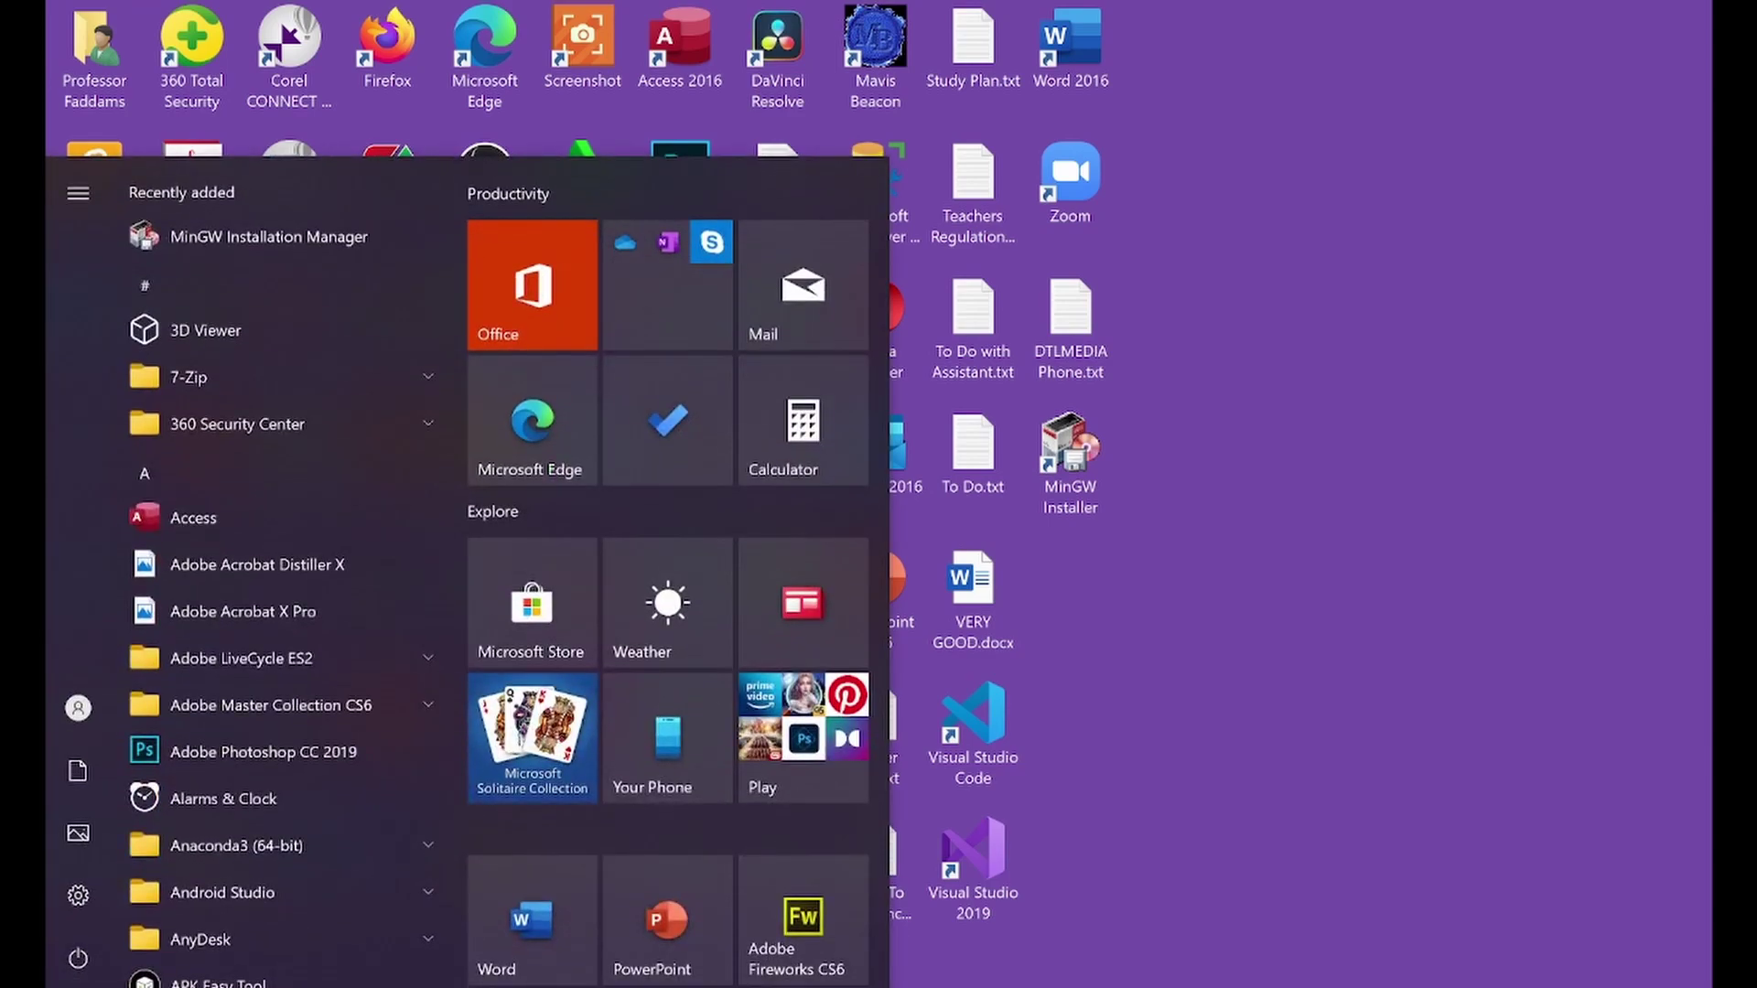
text(cmd)
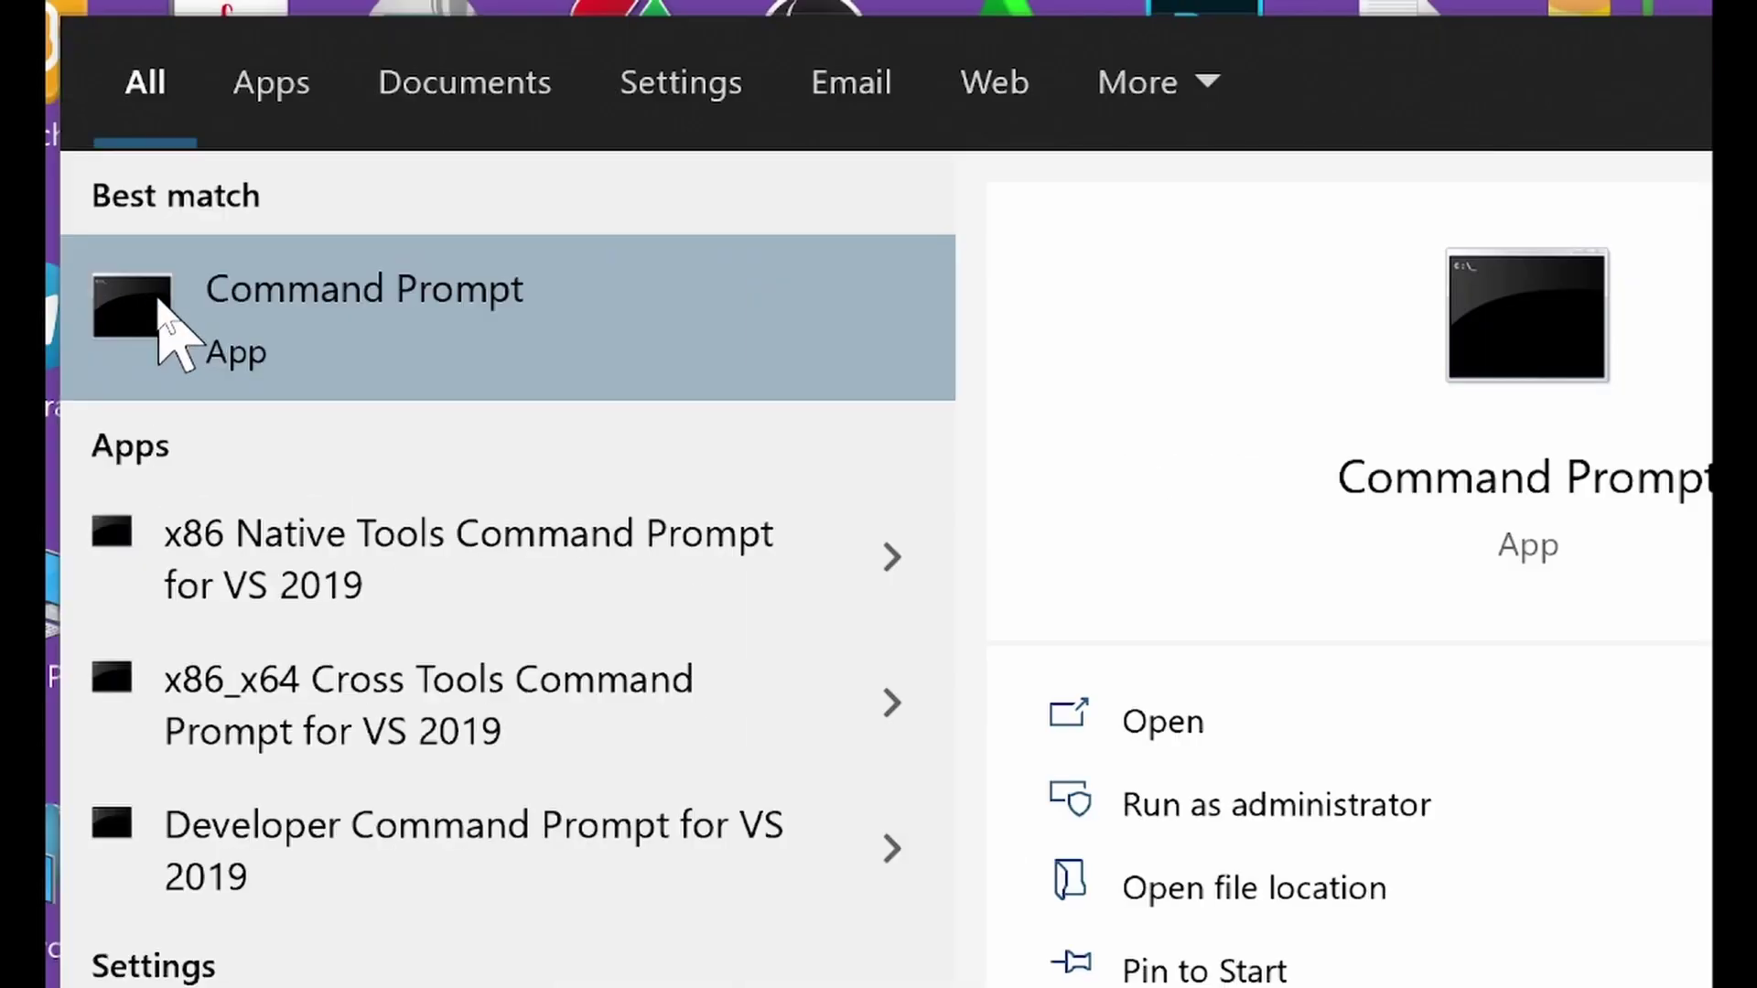
click(357, 325)
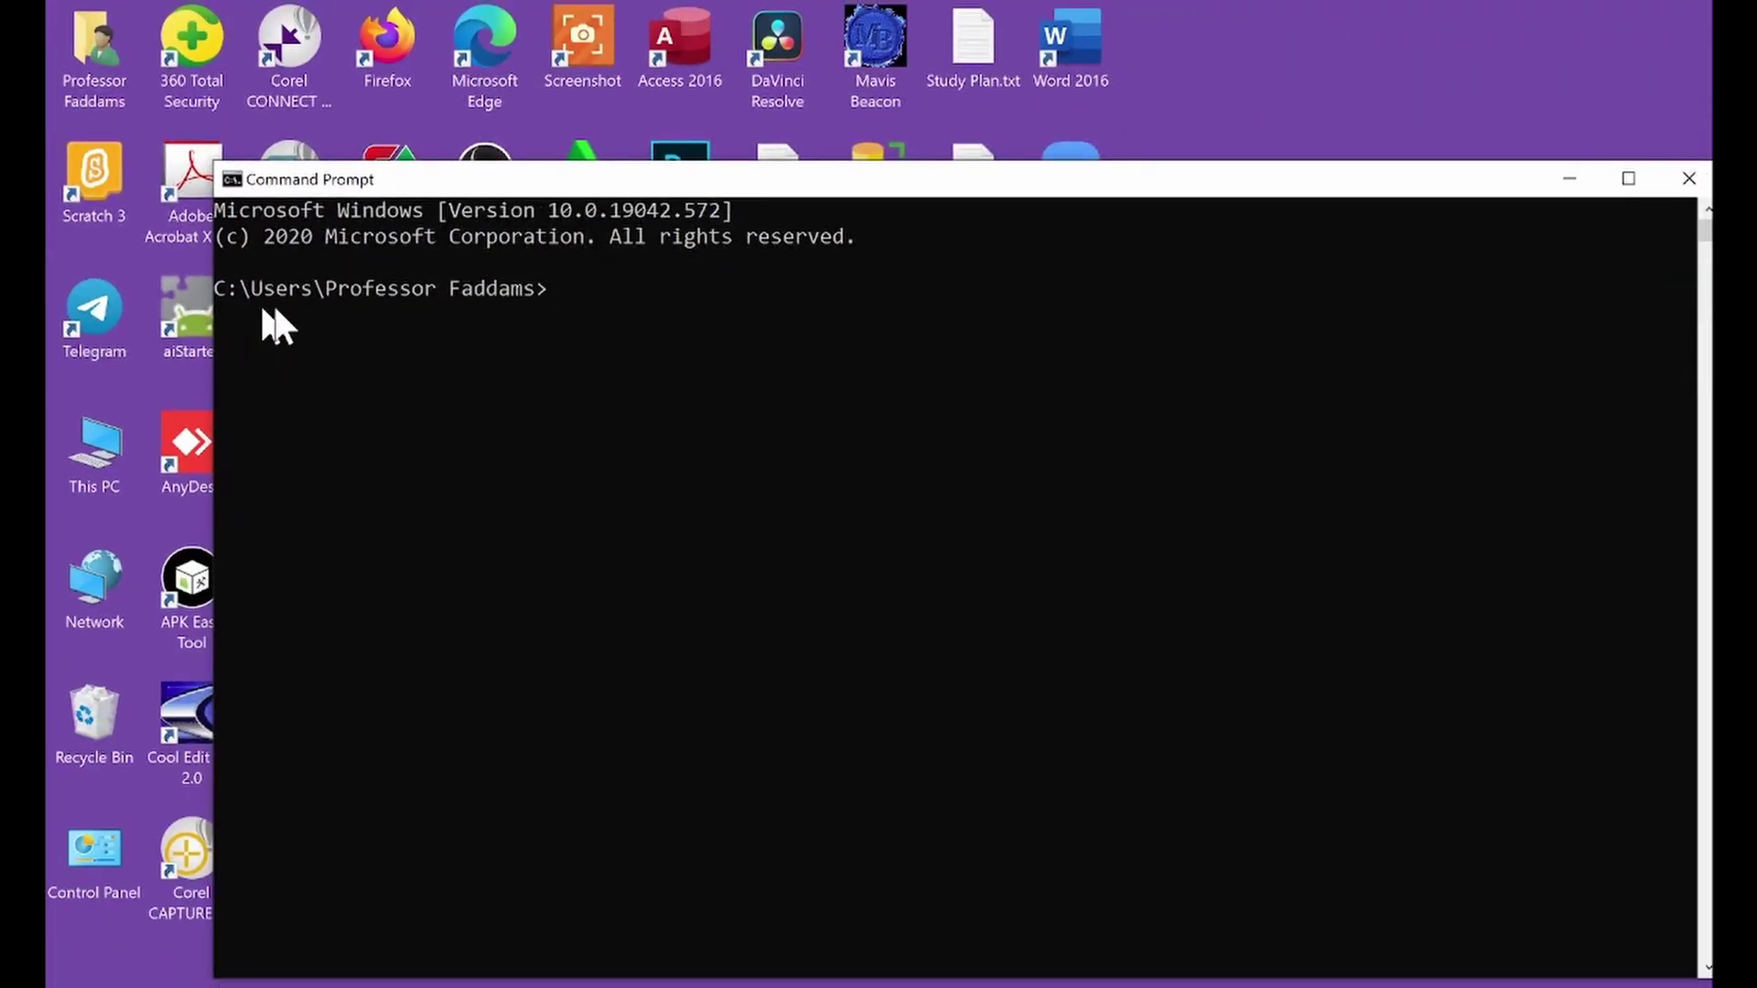
drag(419, 179, 390, 156)
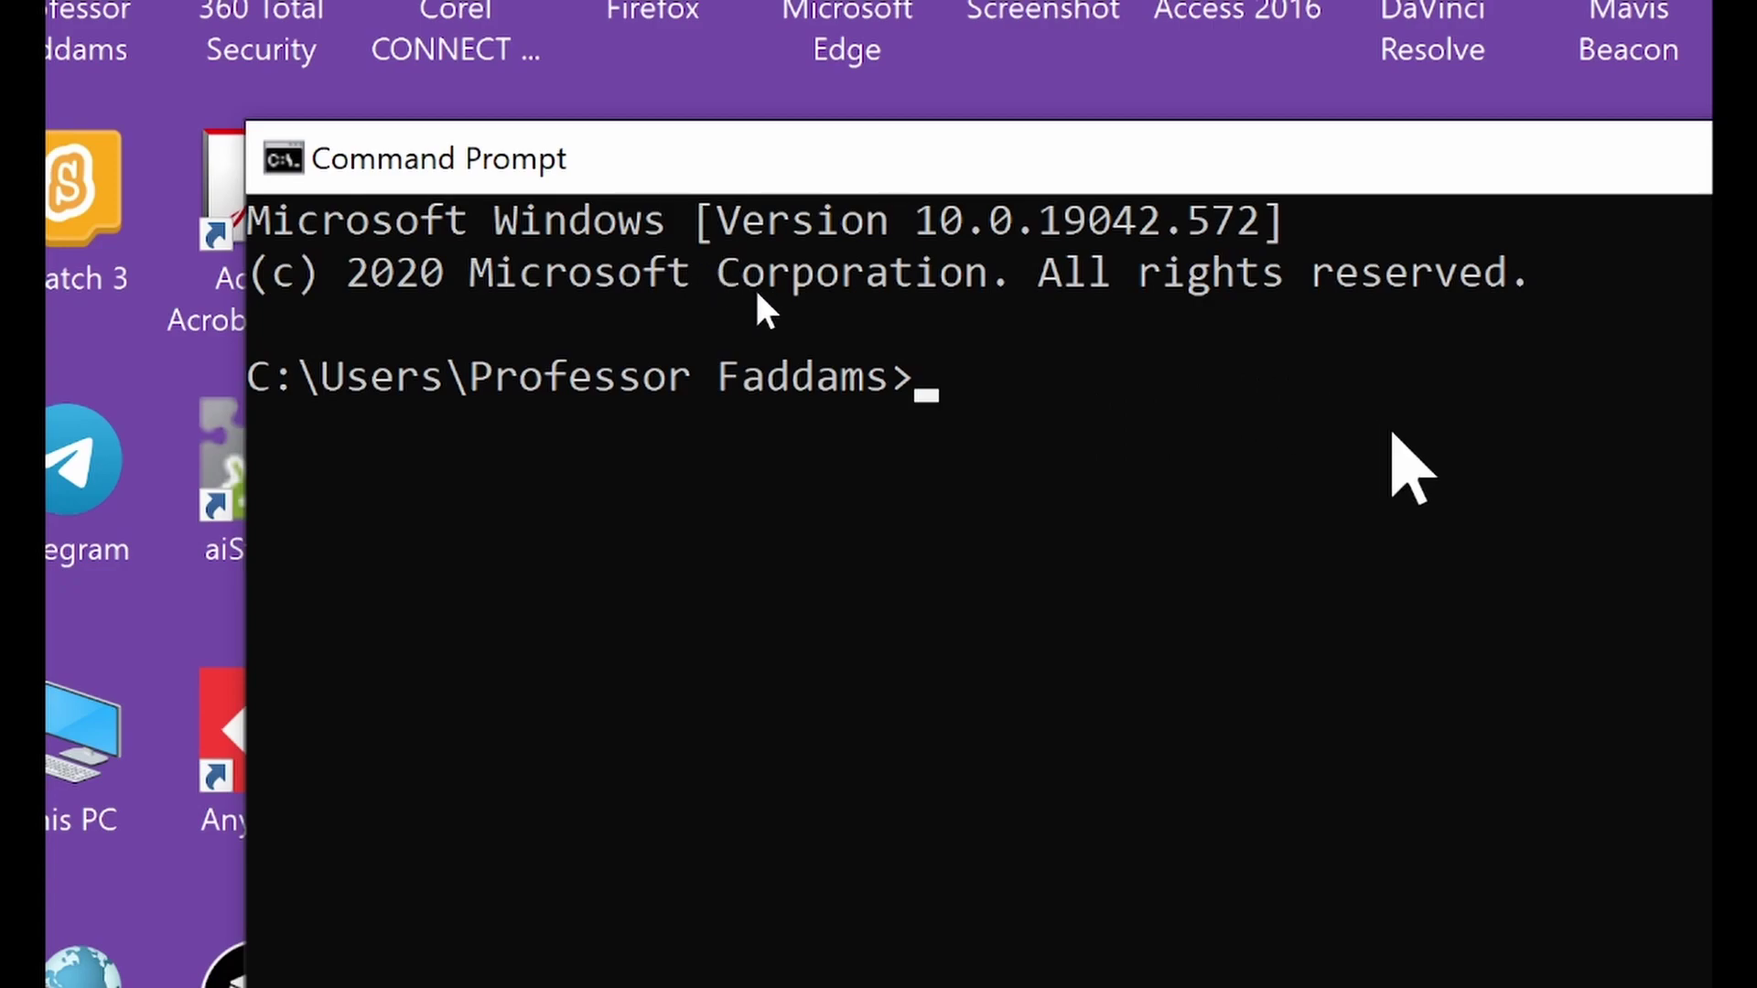
text(g++ --)
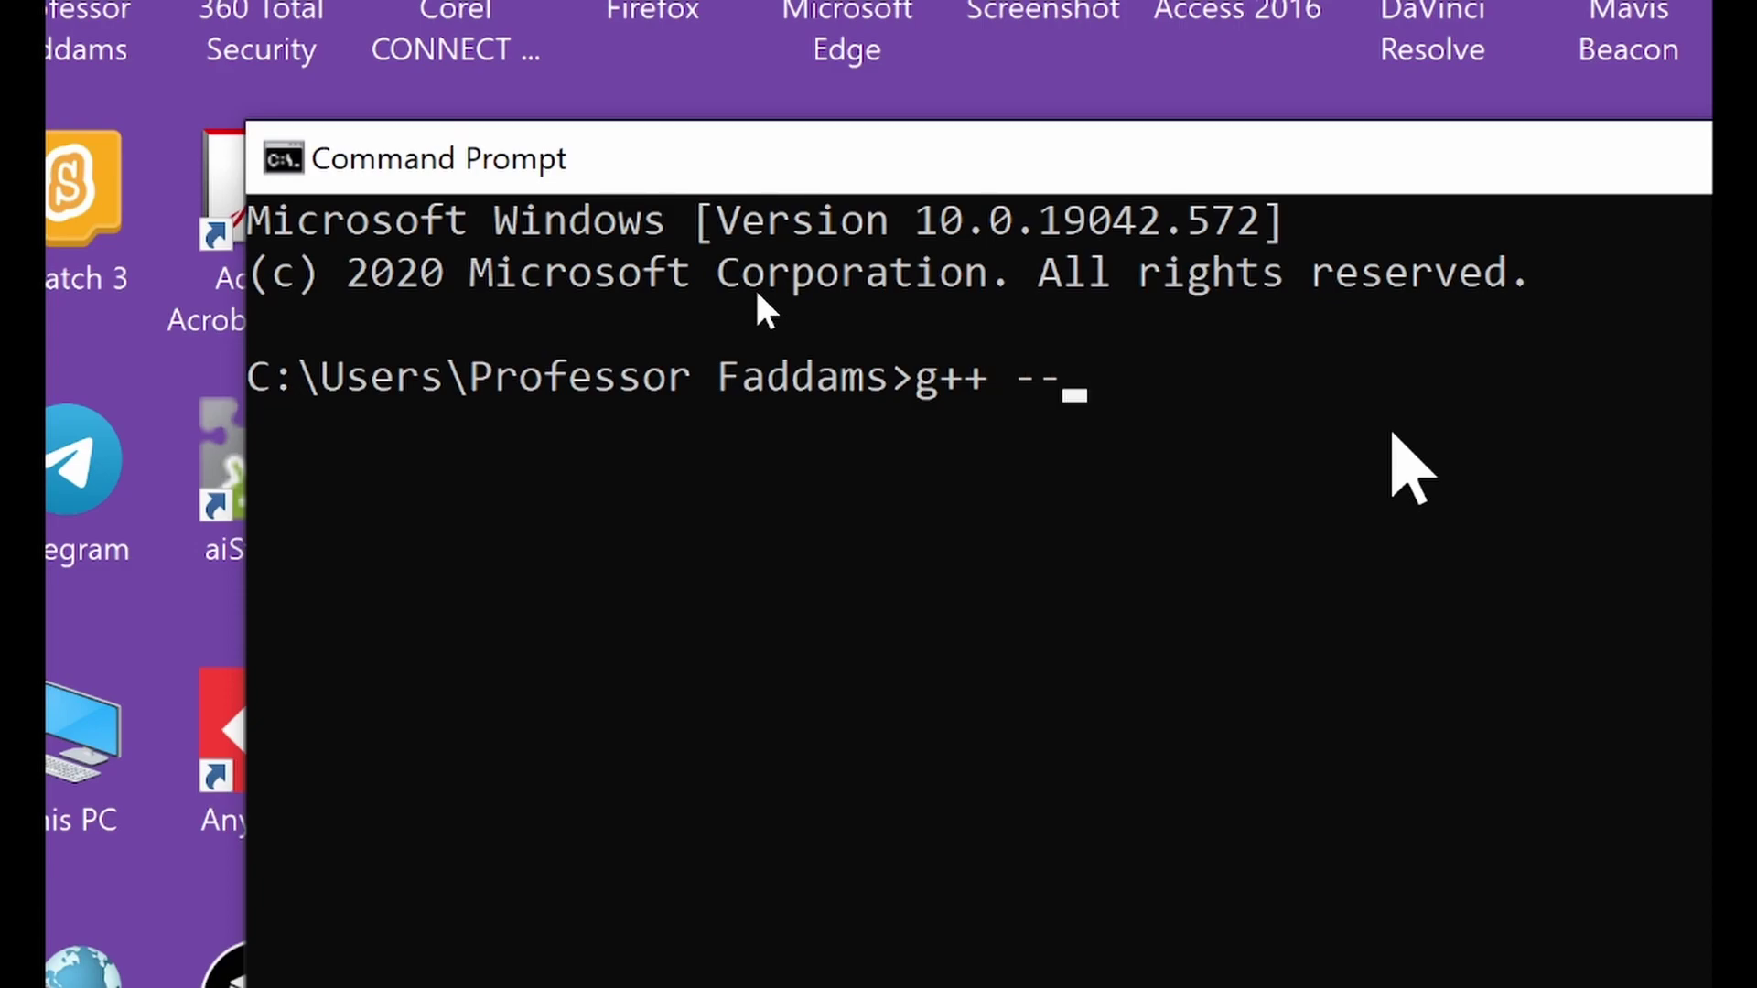
text(version)
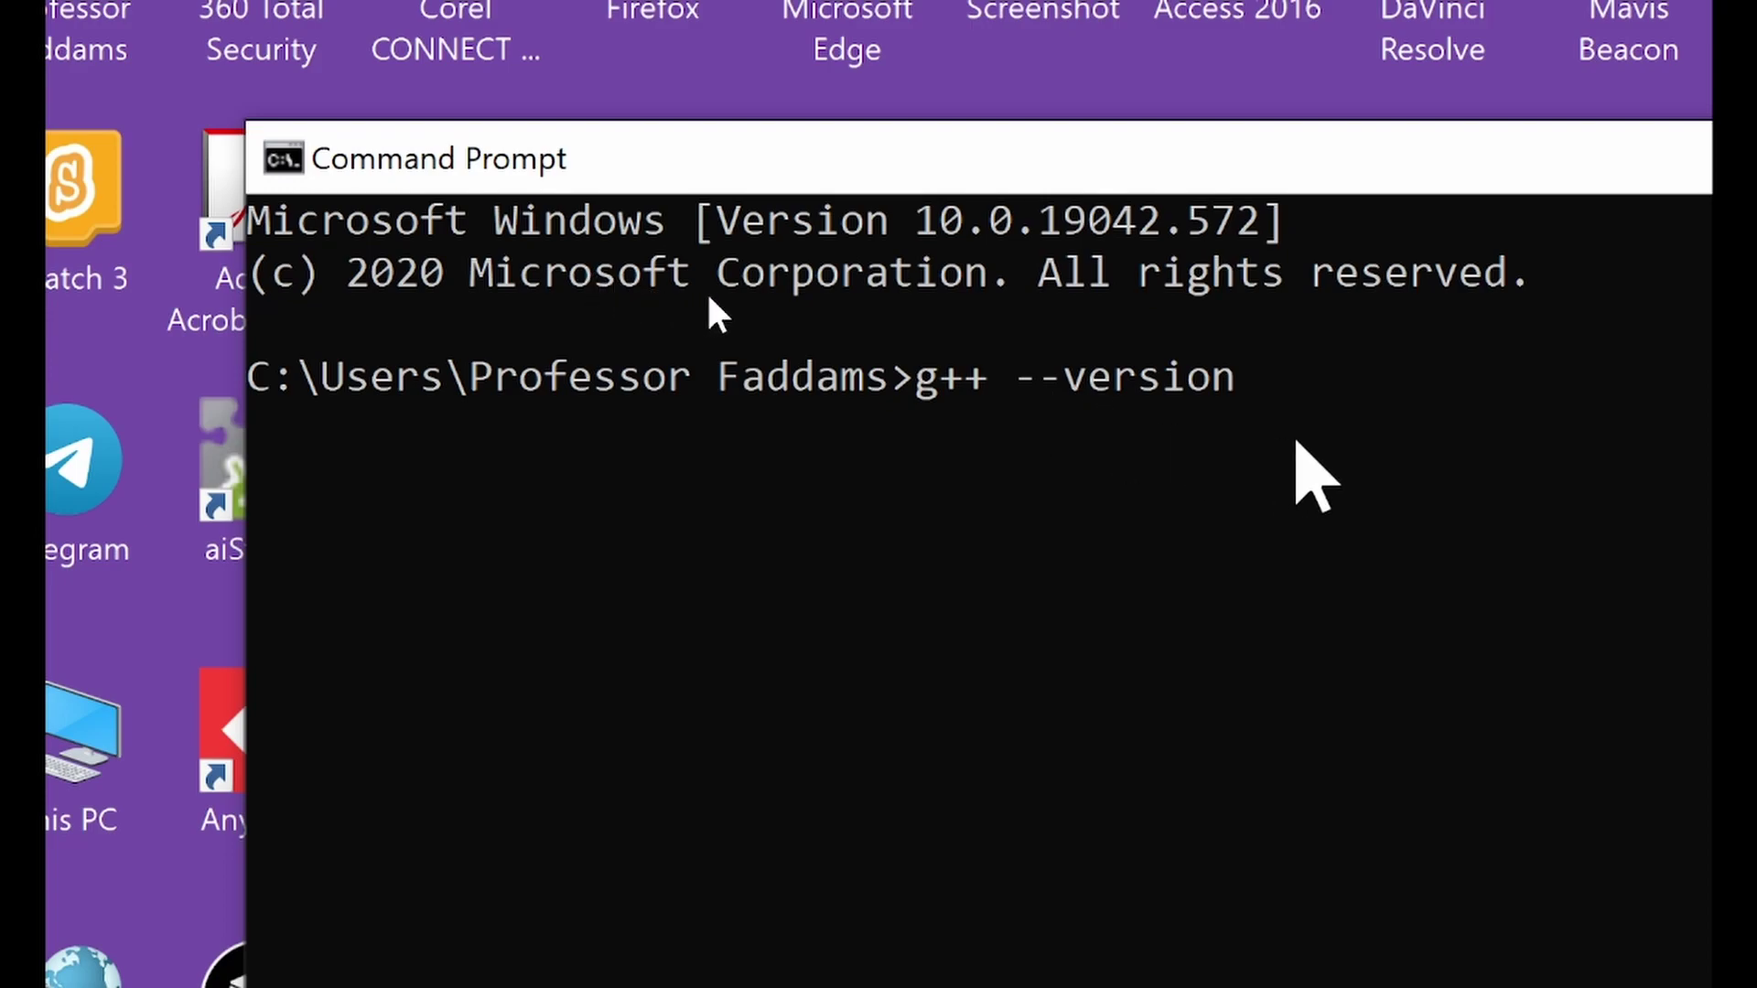
key(Return)
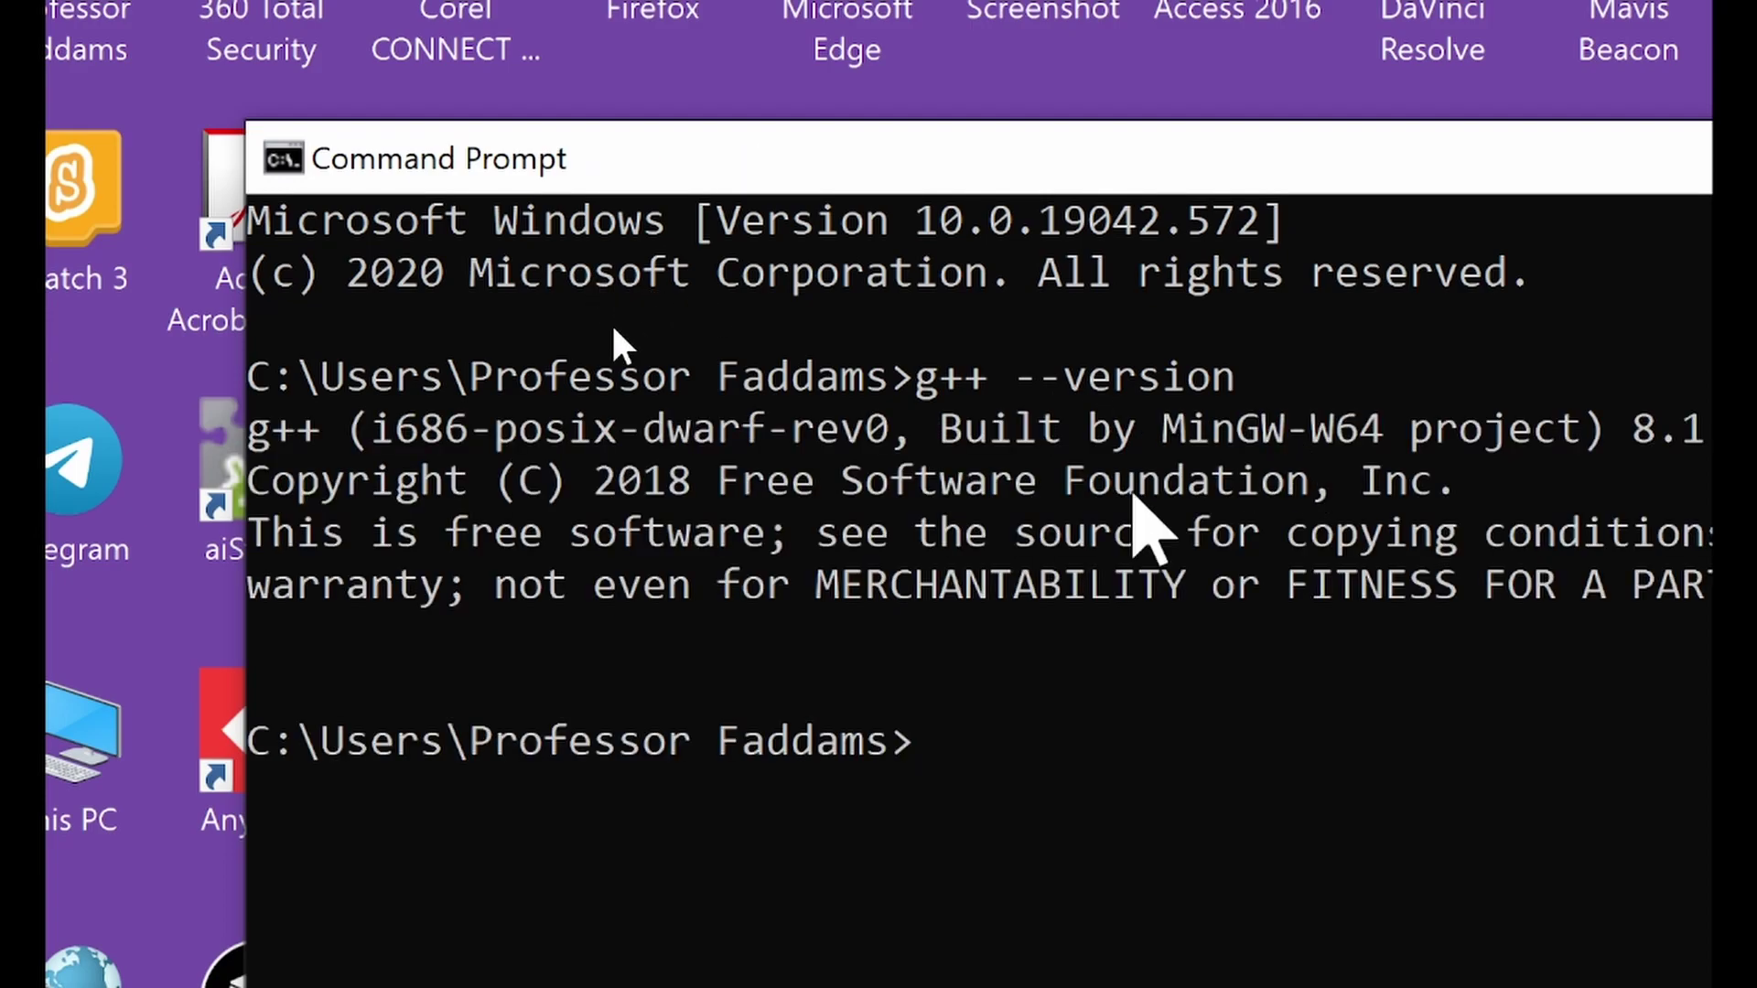